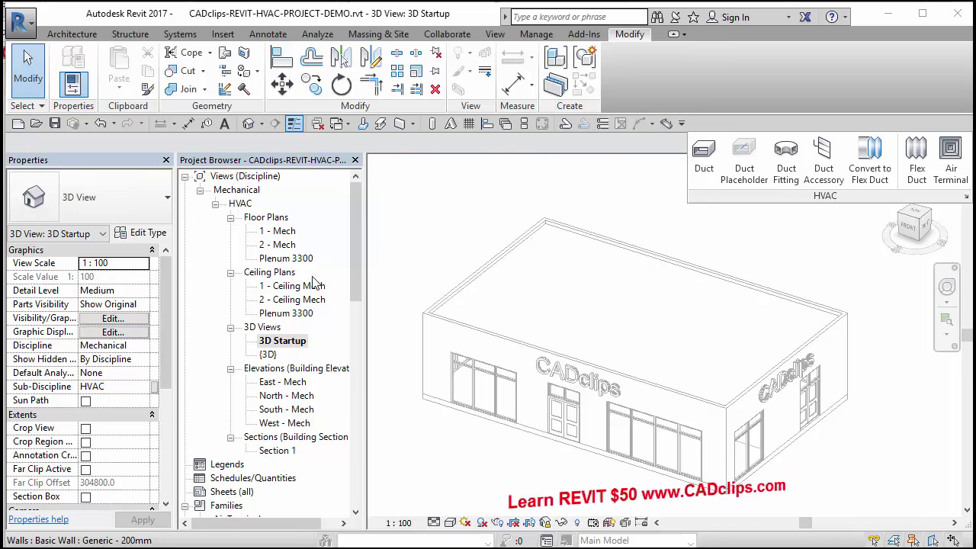
Open the Plenum 3300 floor plan and switch to the 1 - Ceiling Mech ceiling plan
{"action": "double_click", "coordinate": [286, 257]}
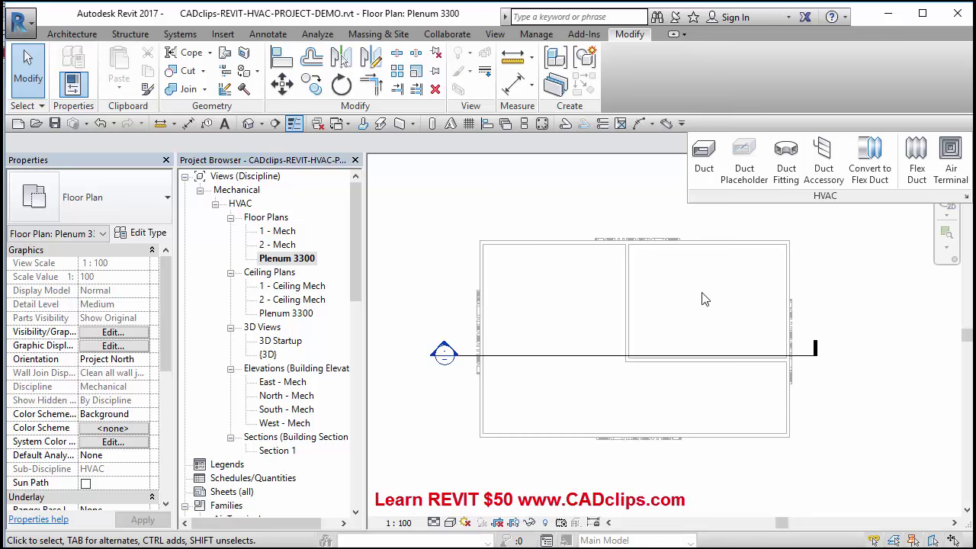
{"action": "middle_click_drag", "start_coordinate": [701, 338], "coordinate": [734, 348]}
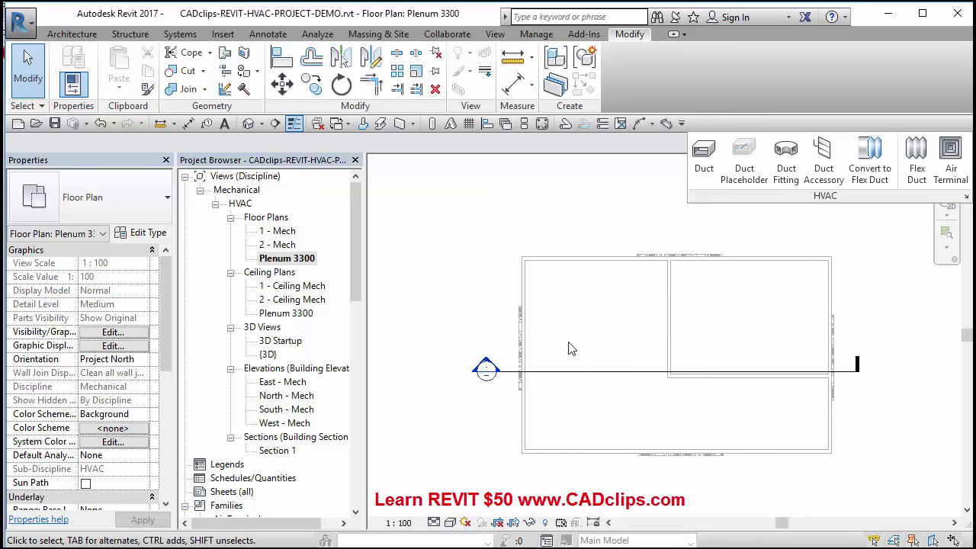
{"action": "double_click", "coordinate": [302, 288]}
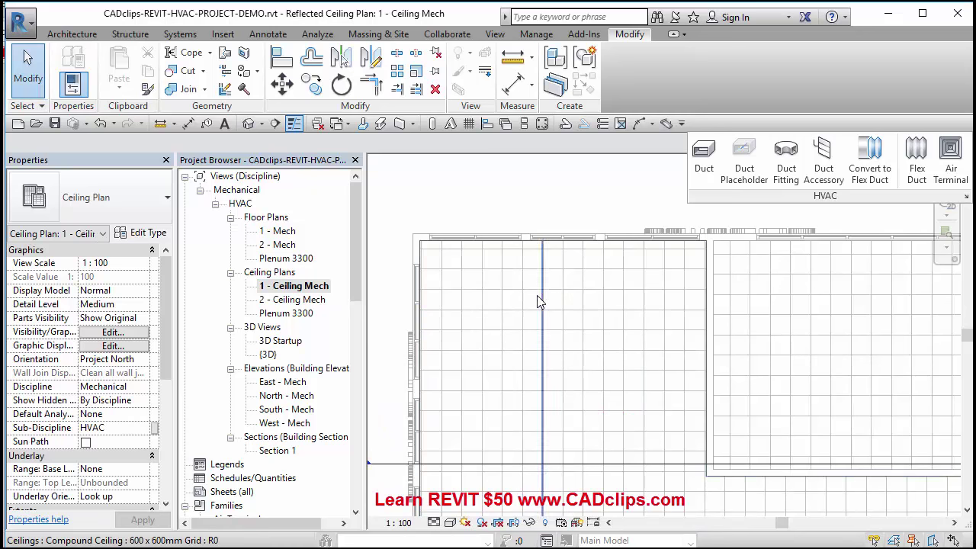
Place four 600 x 600 Face M_Supply Diffuser air terminals two by two in the upper-left room, at offset -100.0 from Plenum 3300
{"action": "left_click", "coordinate": [953, 171]}
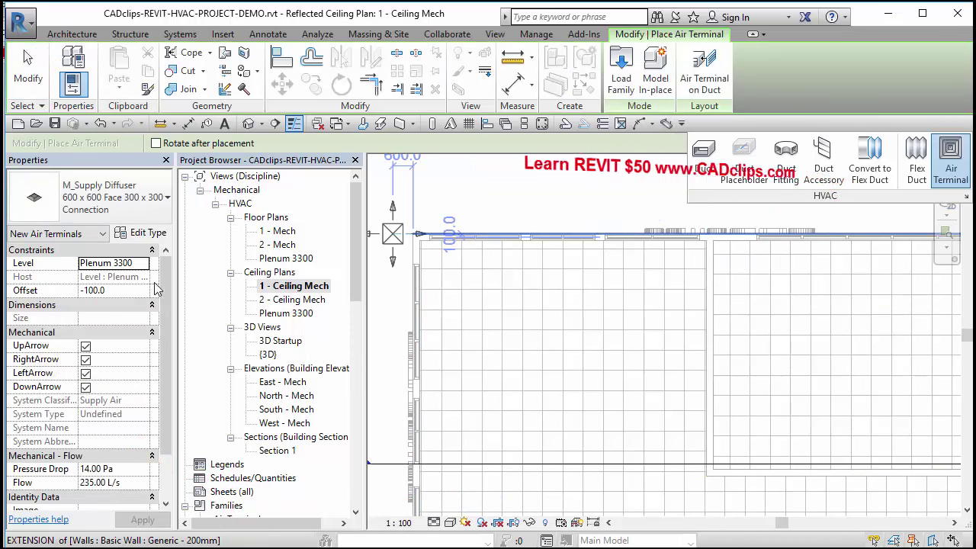
{"action": "left_click", "coordinate": [133, 290]}
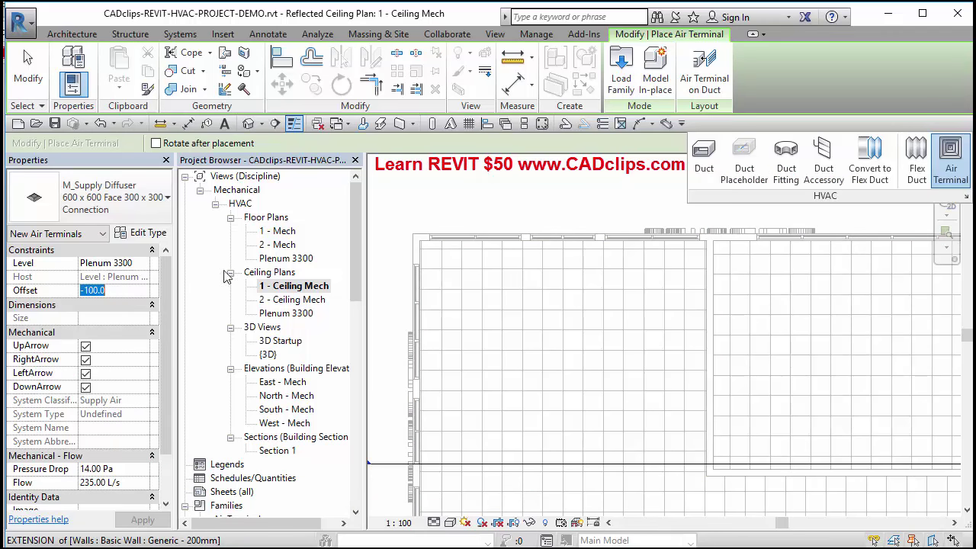
{"action": "key", "text": "Return"}
{"action": "left_click", "coordinate": [123, 290]}
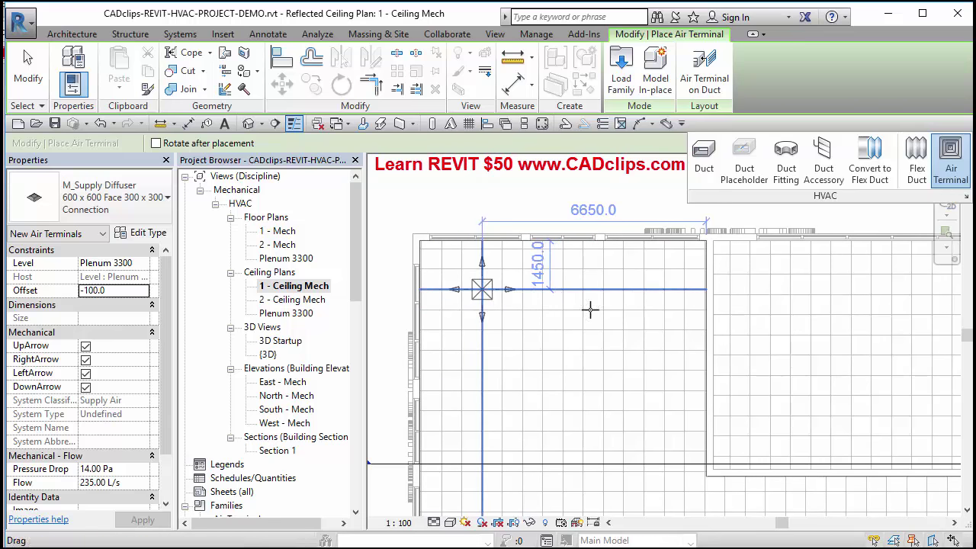
{"action": "left_click", "coordinate": [635, 293]}
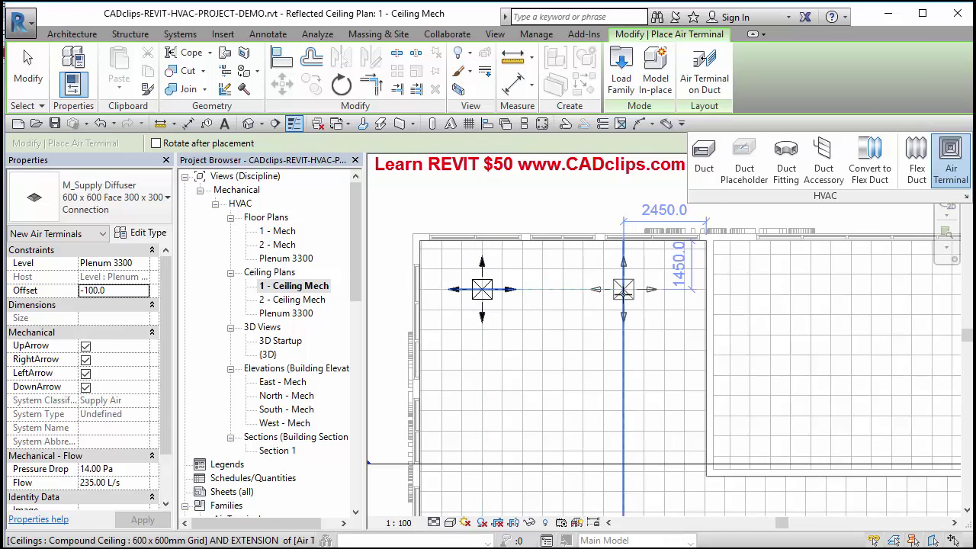
{"action": "scroll", "coordinate": [497, 404], "scroll_direction": "down", "scroll_amount": 1}
{"action": "middle_click_drag", "start_coordinate": [498, 404], "coordinate": [484, 319]}
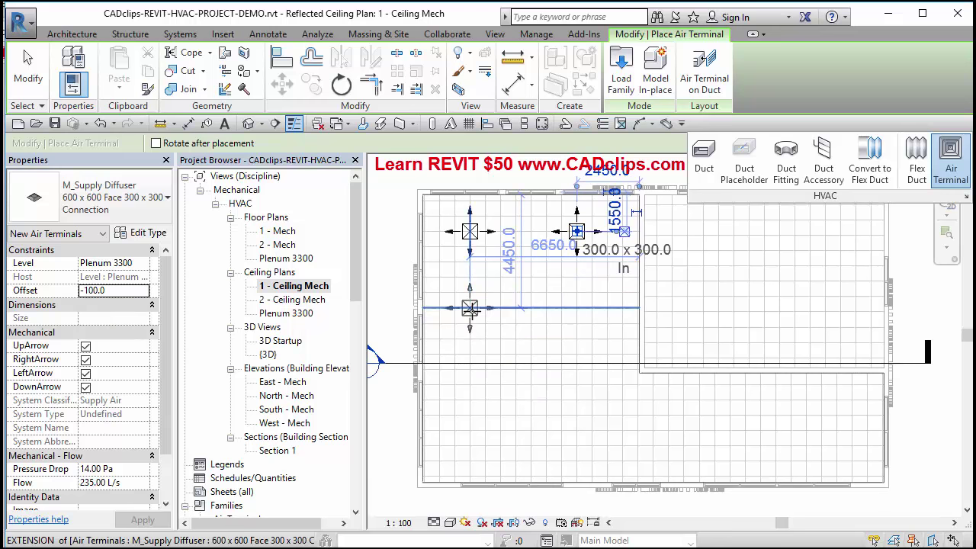
{"action": "left_click", "coordinate": [577, 308]}
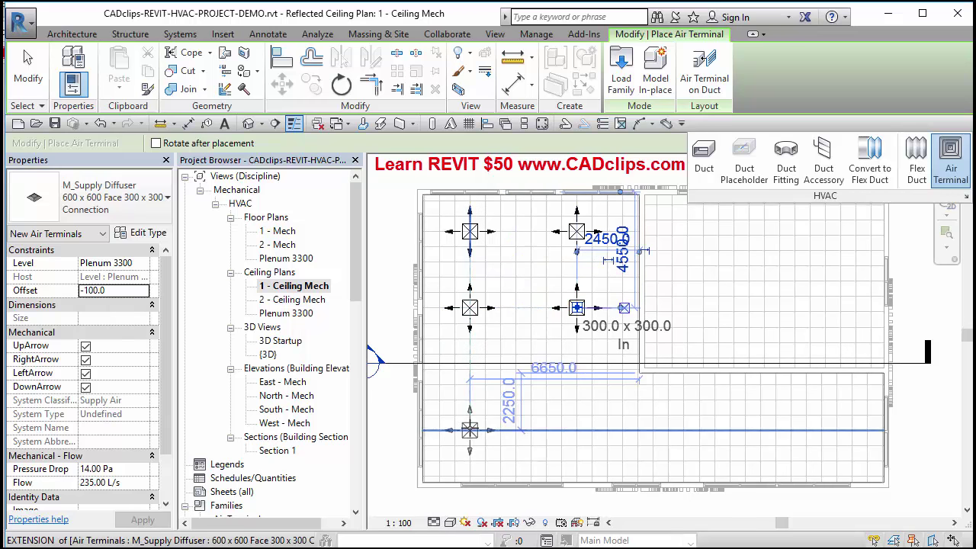
Place an evenly spaced row of four supply diffusers along the lower room, lining the first two up with those above
{"action": "left_click", "coordinate": [581, 434]}
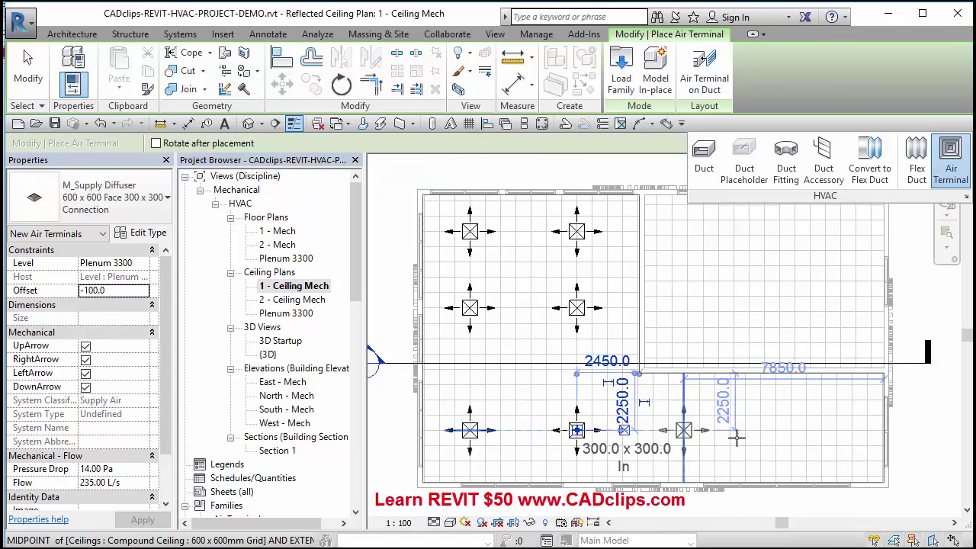
{"action": "left_click", "coordinate": [683, 431]}
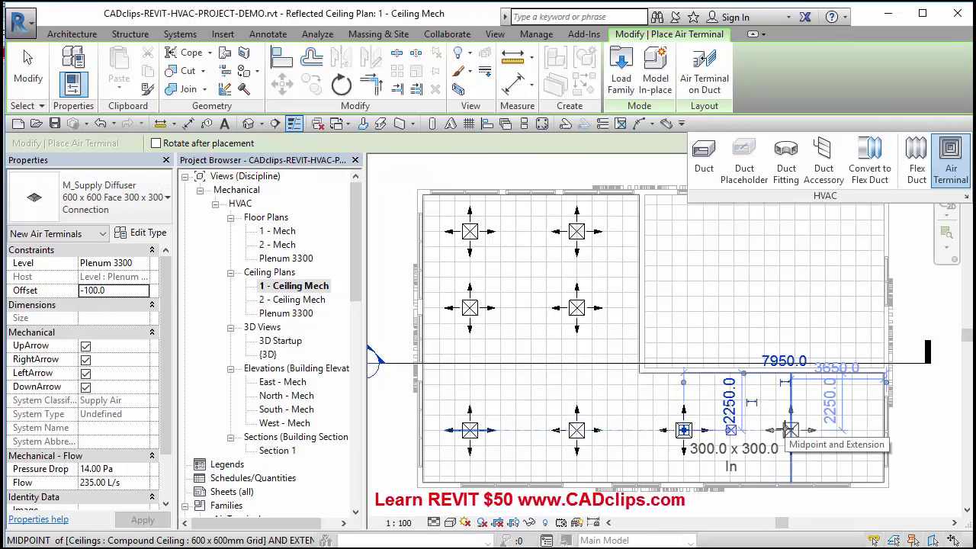
{"action": "left_click", "coordinate": [786, 429]}
Place four supply diffusers two by two in the upper-right room and end the air terminal placement
{"action": "middle_click_drag", "start_coordinate": [710, 283], "coordinate": [668, 306]}
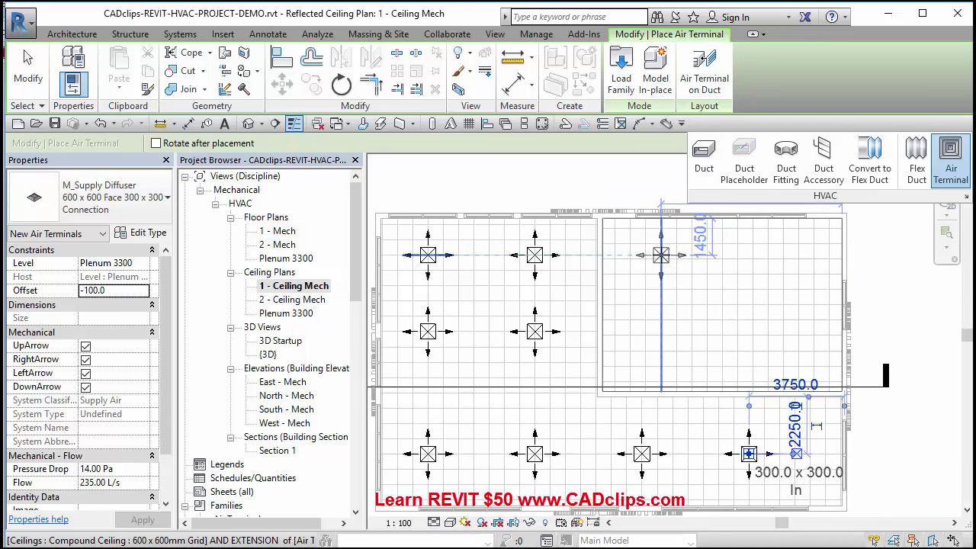
{"action": "left_click", "coordinate": [660, 255]}
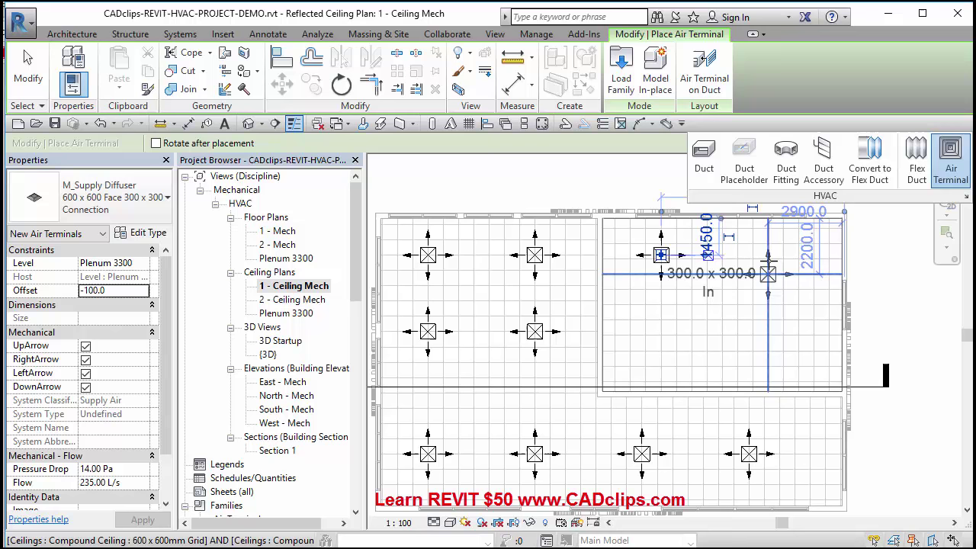
{"action": "left_click", "coordinate": [767, 257]}
{"action": "left_click", "coordinate": [661, 332]}
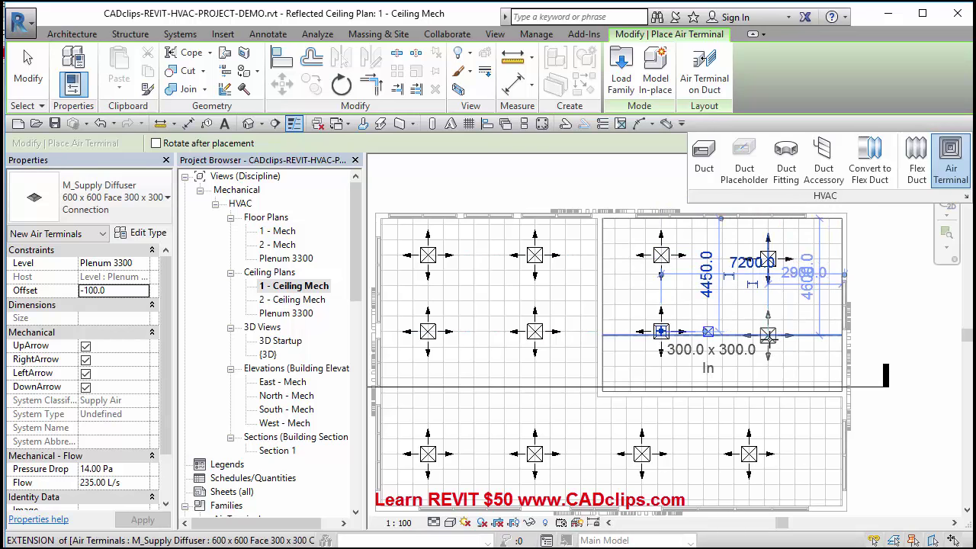
{"action": "left_click", "coordinate": [768, 335]}
{"action": "key", "text": "Escape"}
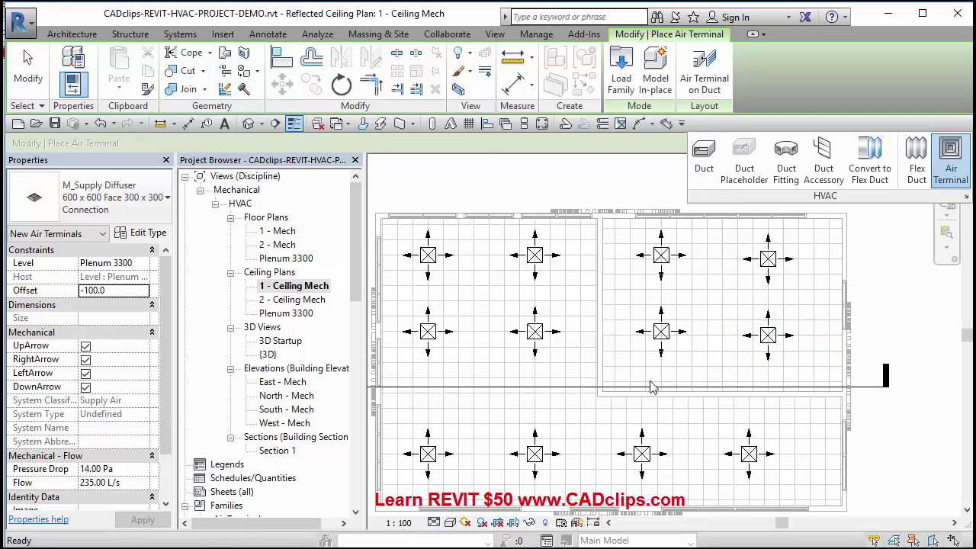
Align a horizontal ceiling grid line with the lower edge of the top-left diffuser in the upper-left room
{"action": "middle_click_drag", "start_coordinate": [764, 394], "coordinate": [914, 419]}
{"action": "scroll", "coordinate": [677, 314], "scroll_direction": "up", "scroll_amount": 2}
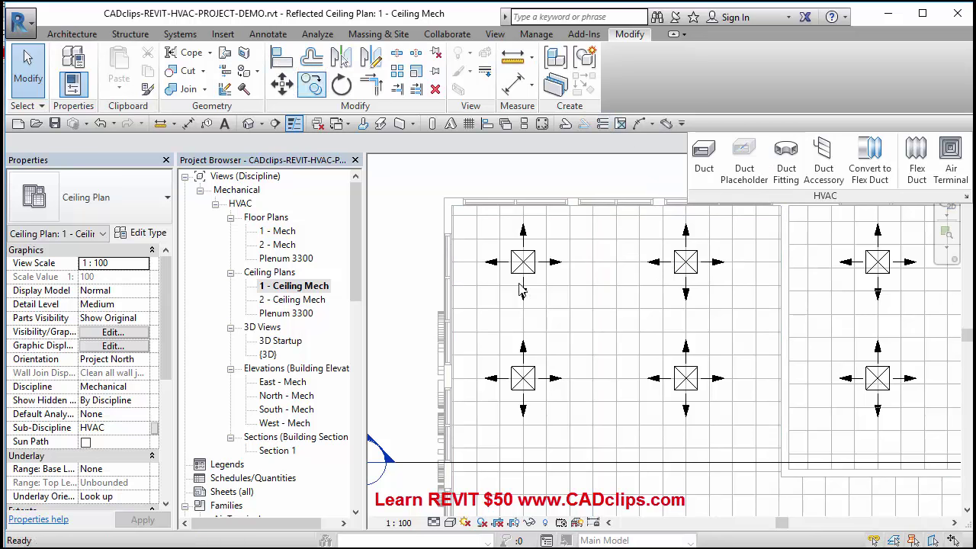
{"action": "key", "text": "a"}
{"action": "key", "text": "l"}
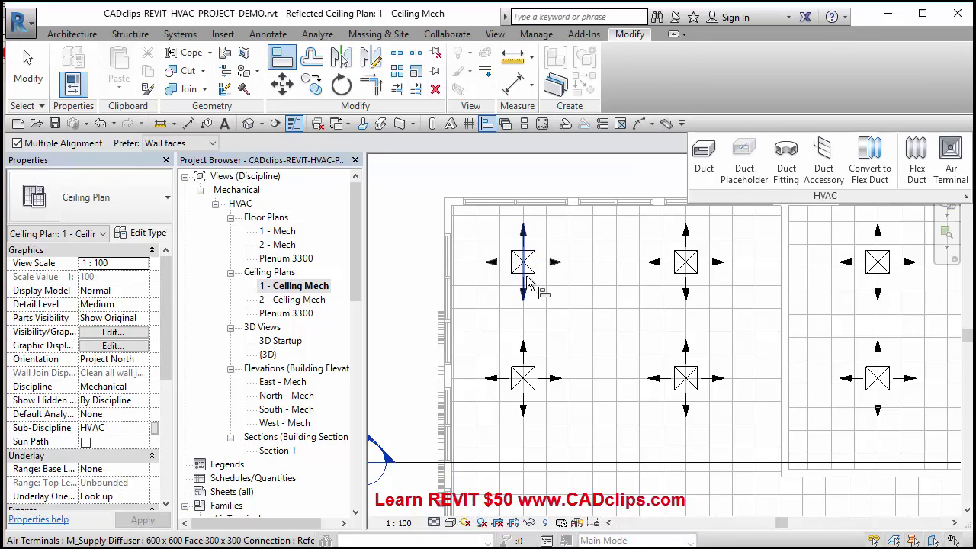
{"action": "scroll", "coordinate": [530, 282], "scroll_direction": "up", "scroll_amount": 3}
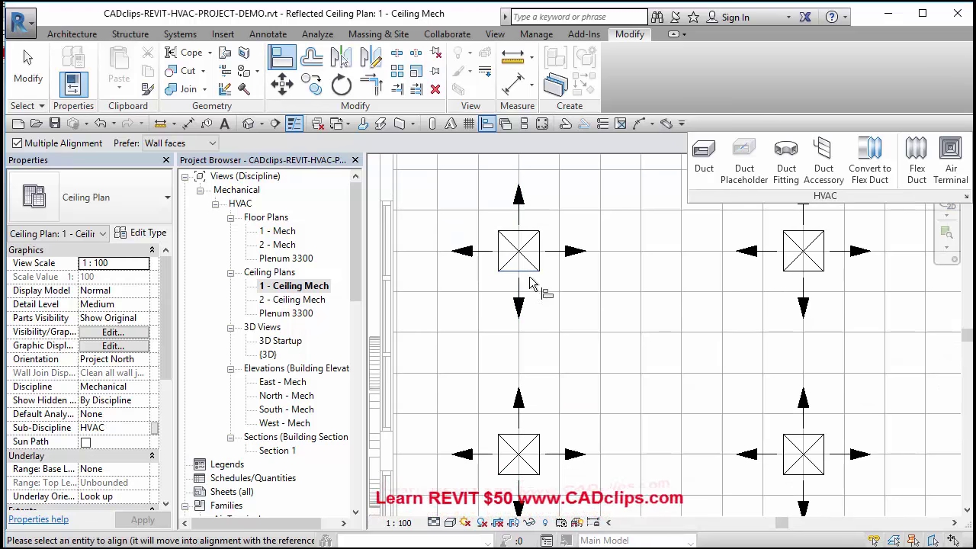
{"action": "left_click", "coordinate": [531, 271]}
{"action": "left_click", "coordinate": [526, 291]}
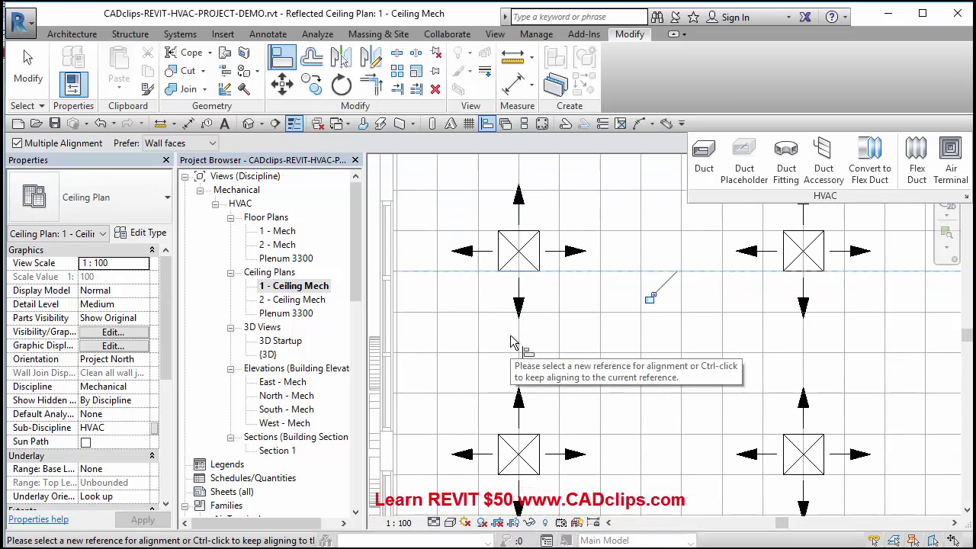
{"action": "middle_click_drag", "start_coordinate": [599, 348], "coordinate": [615, 317]}
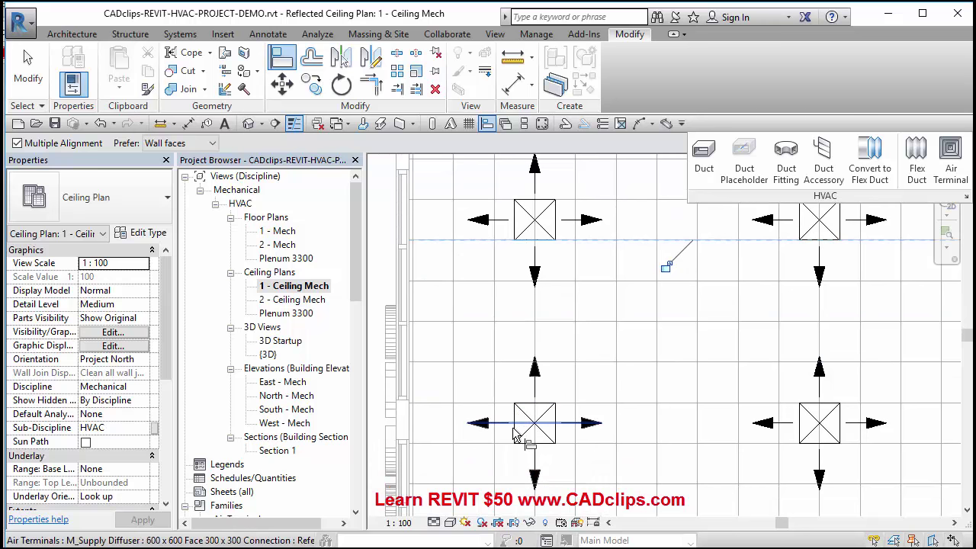
{"action": "key", "text": "Escape"}
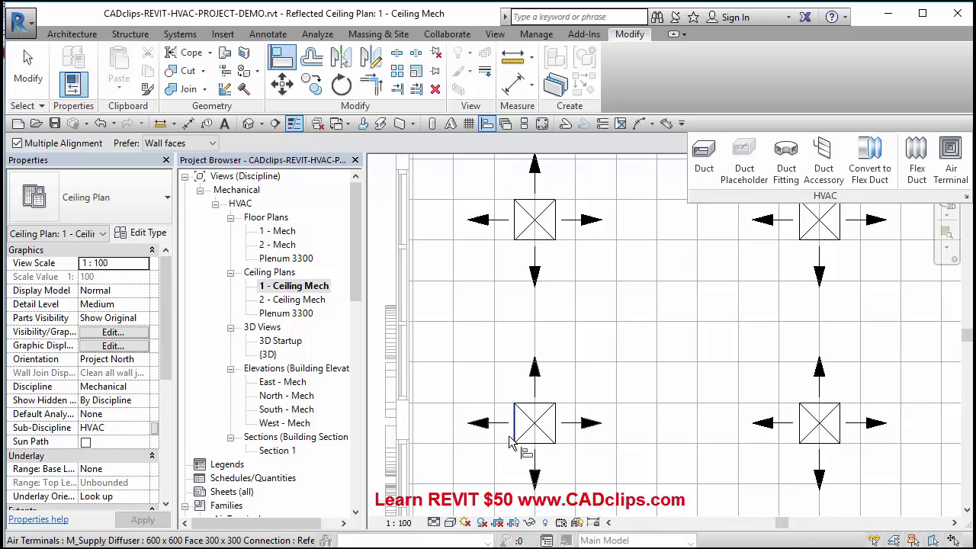
{"action": "left_click", "coordinate": [517, 429]}
{"action": "key", "text": "Escape"}
{"action": "key", "text": "Escape"}
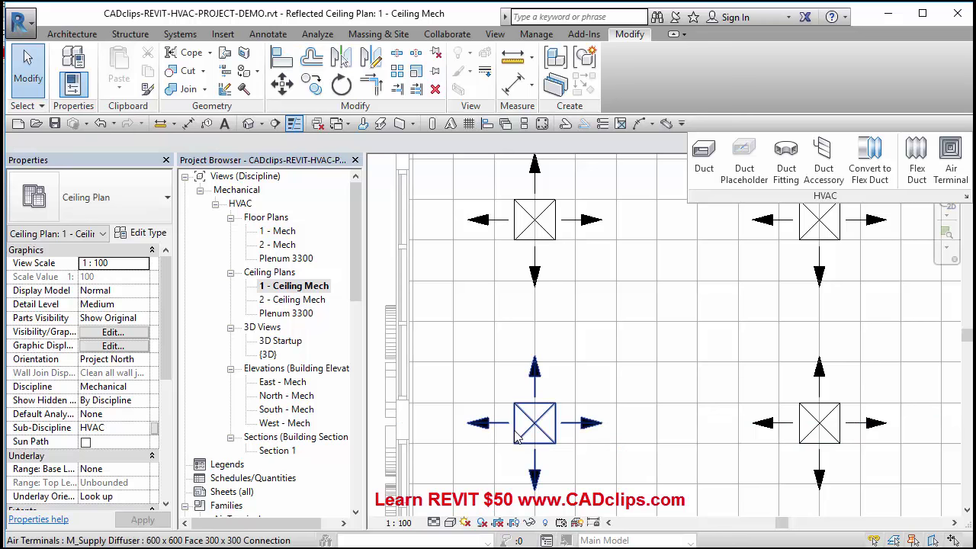
Align a vertical ceiling grid line with the left edge of the lower-left diffuser in the upper-left room
{"action": "left_click", "coordinate": [282, 67]}
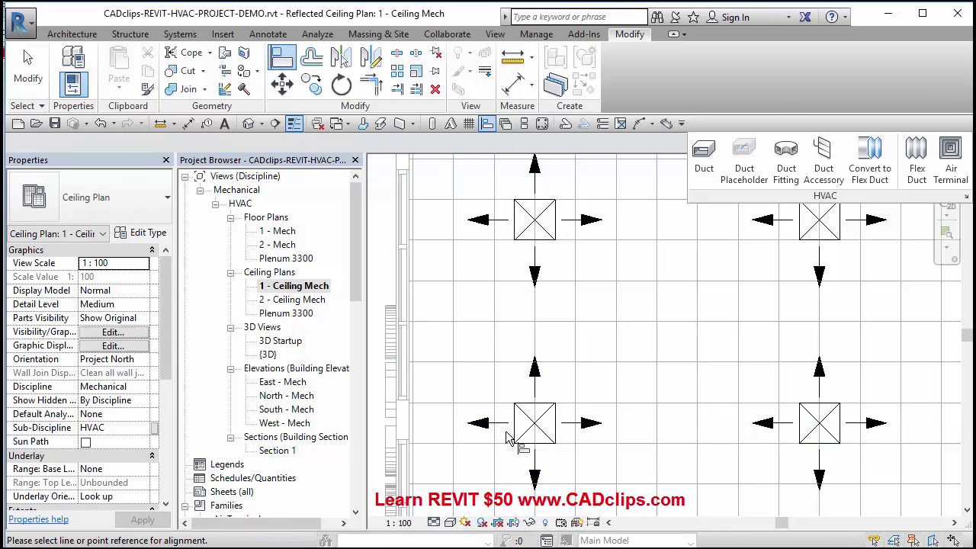
{"action": "left_click", "coordinate": [516, 442]}
{"action": "left_click", "coordinate": [491, 440]}
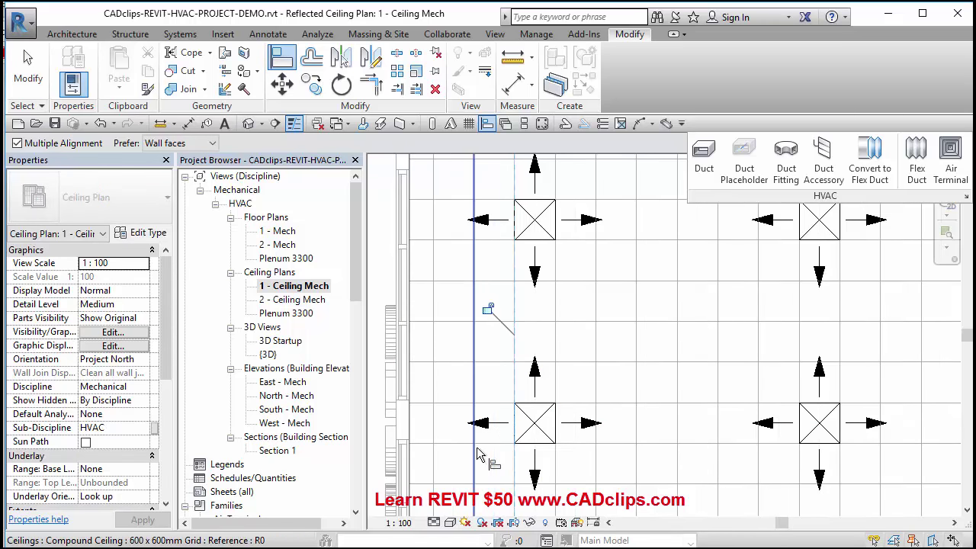
Align the top edges of both diffuser rows in the upper-right room with the nearest horizontal ceiling grid lines
{"action": "scroll", "coordinate": [543, 441], "scroll_direction": "down", "scroll_amount": 2}
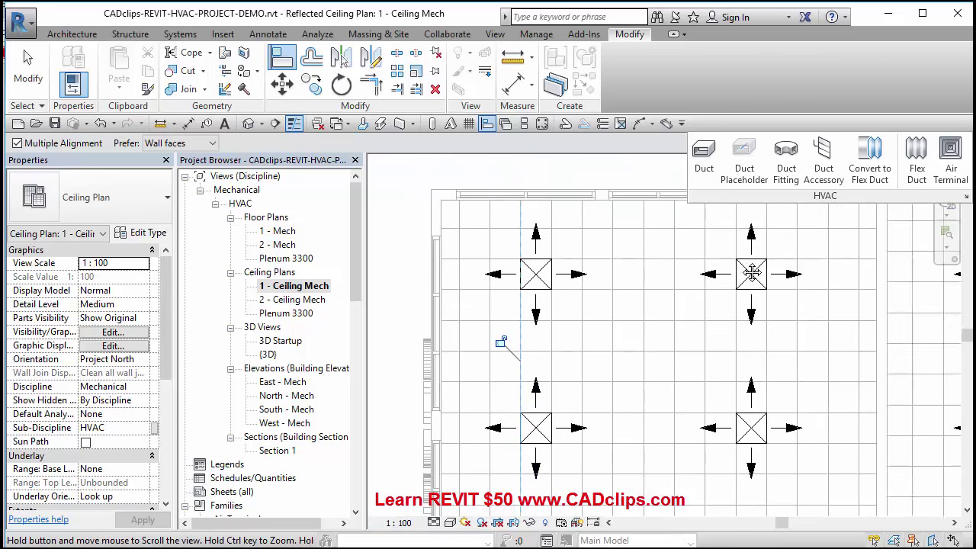
{"action": "middle_click_drag", "start_coordinate": [752, 272], "coordinate": [707, 120]}
{"action": "middle_click_drag", "start_coordinate": [732, 327], "coordinate": [725, 192]}
{"action": "middle_click_drag", "start_coordinate": [706, 448], "coordinate": [384, 478]}
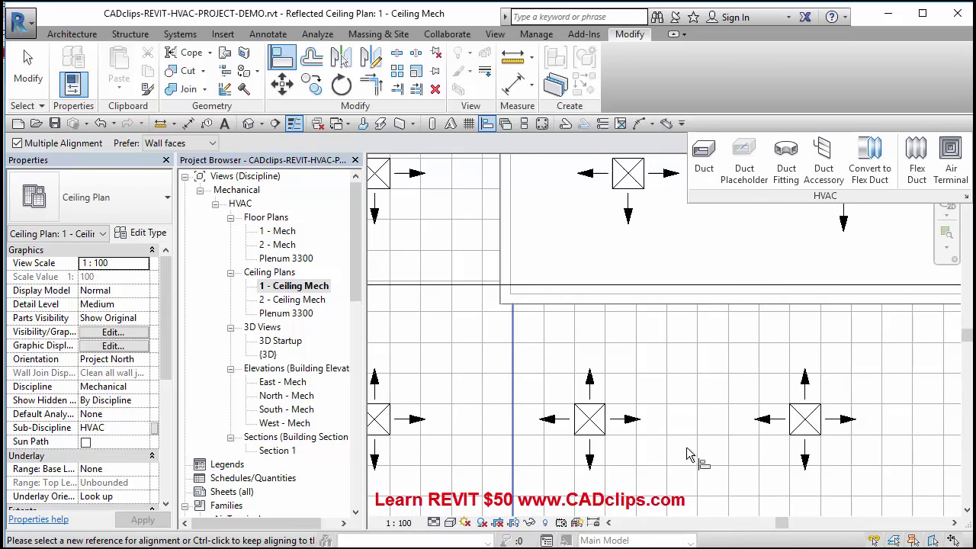
{"action": "middle_click_drag", "start_coordinate": [737, 452], "coordinate": [637, 470]}
{"action": "middle_click_drag", "start_coordinate": [759, 346], "coordinate": [757, 524]}
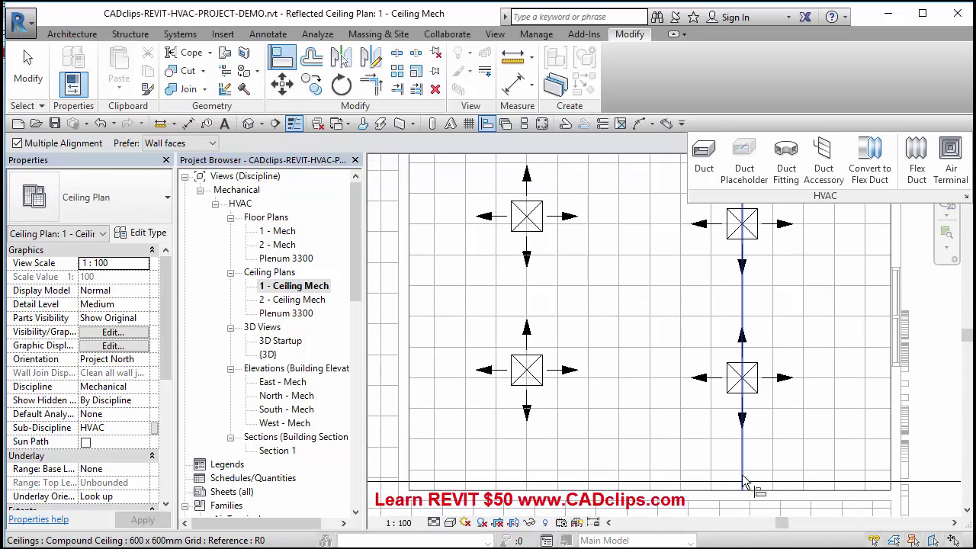
{"action": "middle_click_drag", "start_coordinate": [839, 364], "coordinate": [975, 417]}
{"action": "left_click", "coordinate": [282, 57]}
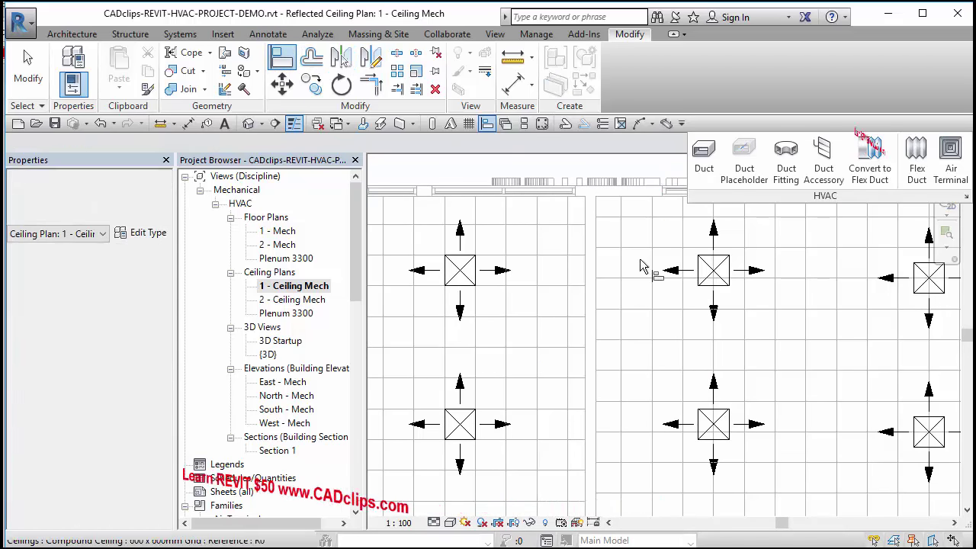
{"action": "left_click", "coordinate": [702, 261]}
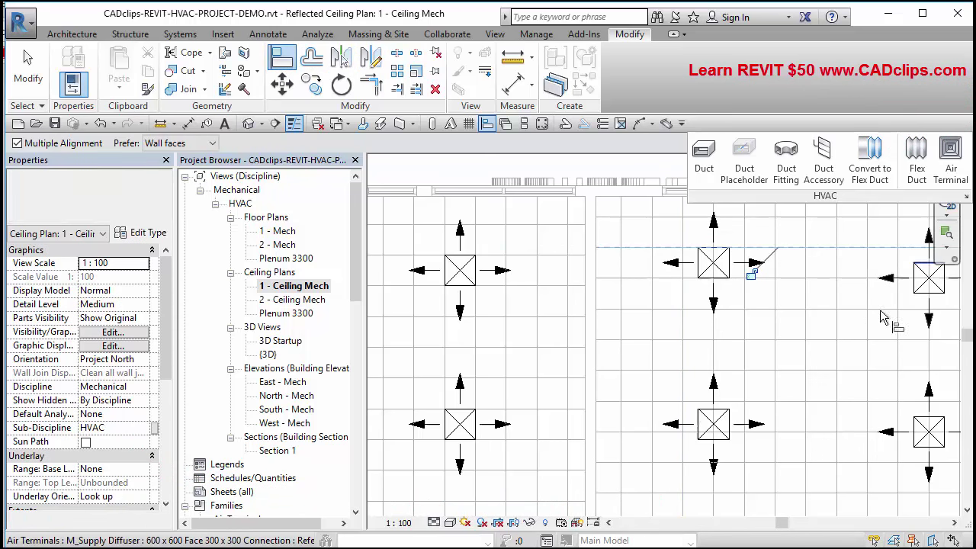
{"action": "left_click", "coordinate": [924, 266]}
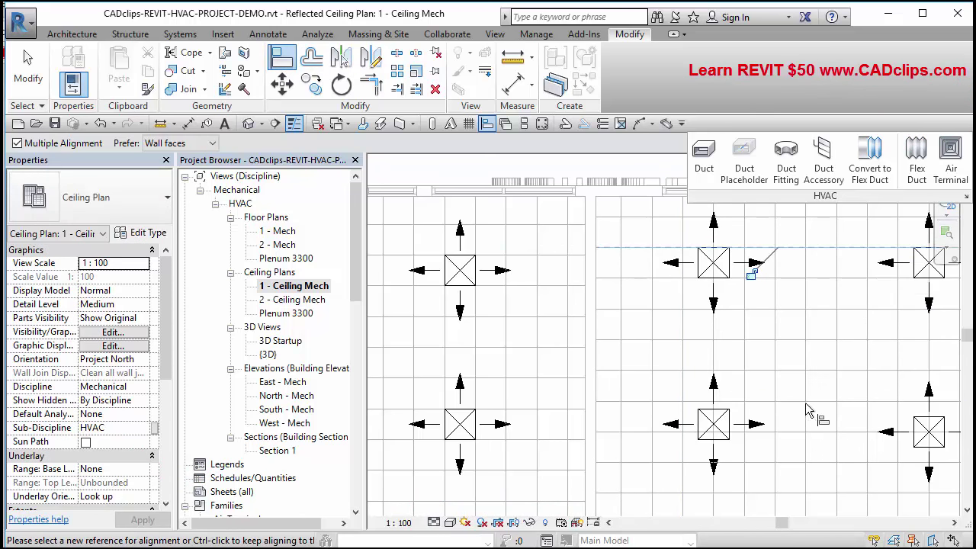
{"action": "left_click", "coordinate": [728, 415]}
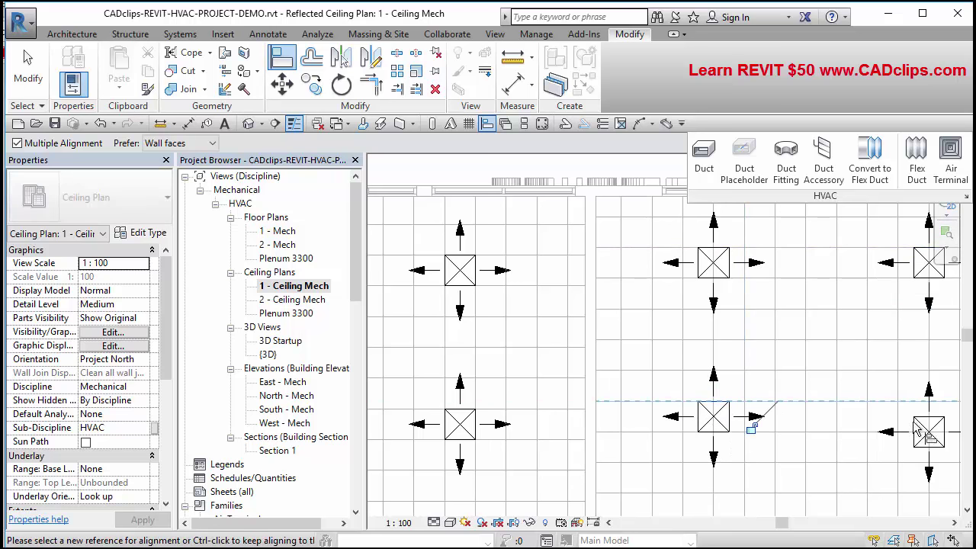
{"action": "left_click", "coordinate": [909, 420]}
Align a vertical ceiling grid line with the right edge of the top-right diffuser in the upper-right room
{"action": "middle_click_drag", "start_coordinate": [684, 419], "coordinate": [513, 399]}
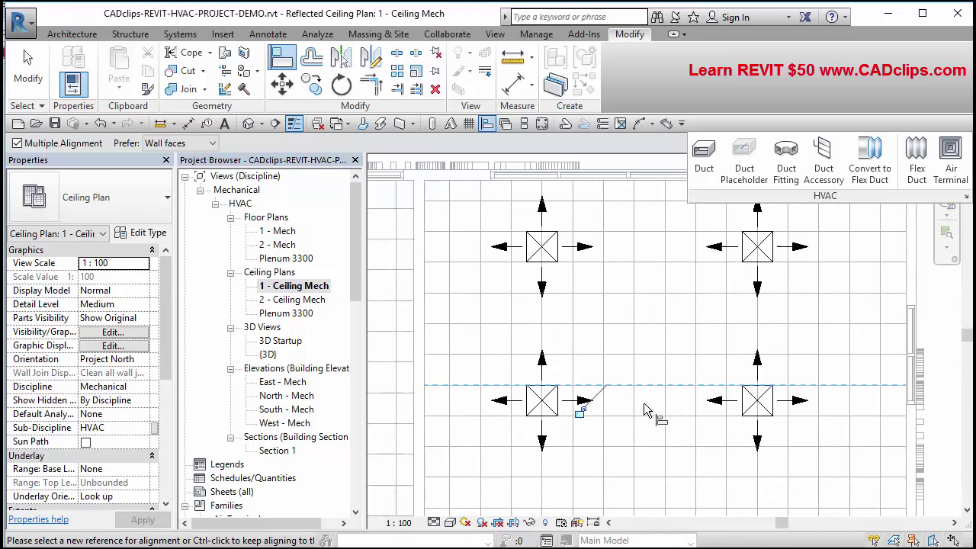
{"action": "scroll", "coordinate": [643, 403], "scroll_direction": "down", "scroll_amount": 1}
{"action": "scroll", "coordinate": [731, 316], "scroll_direction": "up", "scroll_amount": 1}
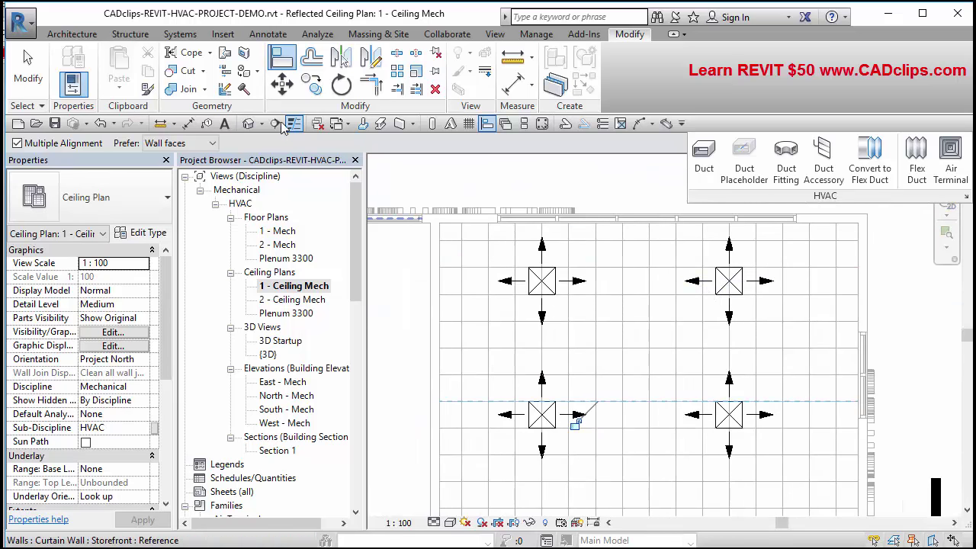
{"action": "scroll", "coordinate": [767, 312], "scroll_direction": "up", "scroll_amount": 2}
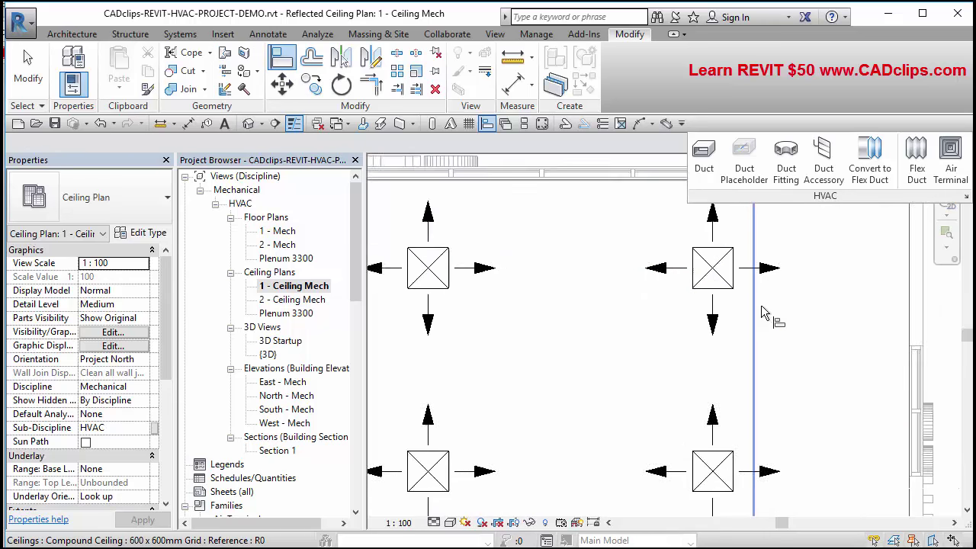
{"action": "scroll", "coordinate": [735, 281], "scroll_direction": "up", "scroll_amount": 1}
{"action": "left_click", "coordinate": [729, 275]}
{"action": "left_click", "coordinate": [751, 287]}
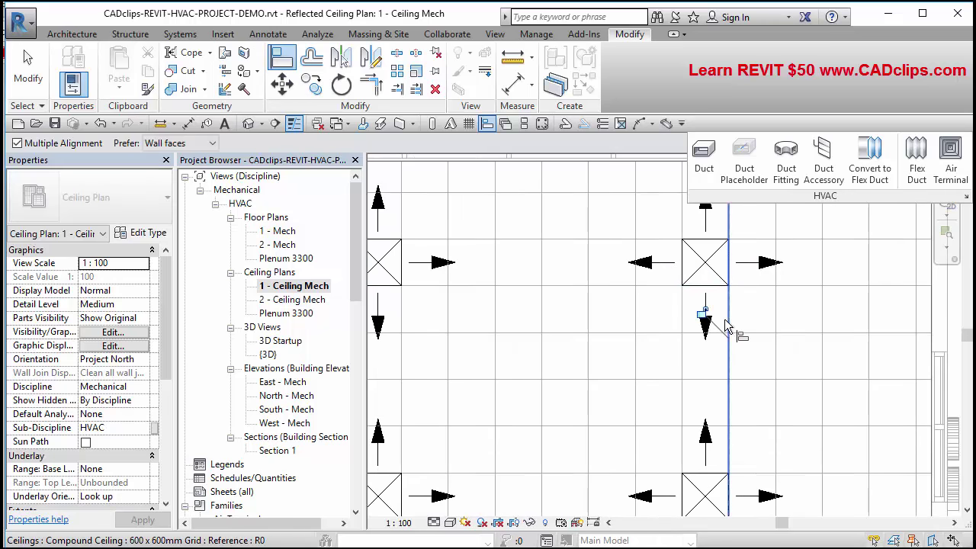
Set up placement of the M_VAV Unit - Parallel Fan Powered, Size 4 - 300mm Inlet, on level Plenum 3300 with an offset of 550
{"action": "scroll", "coordinate": [724, 321], "scroll_direction": "down", "scroll_amount": 2}
{"action": "middle_click_drag", "start_coordinate": [802, 370], "coordinate": [863, 342]}
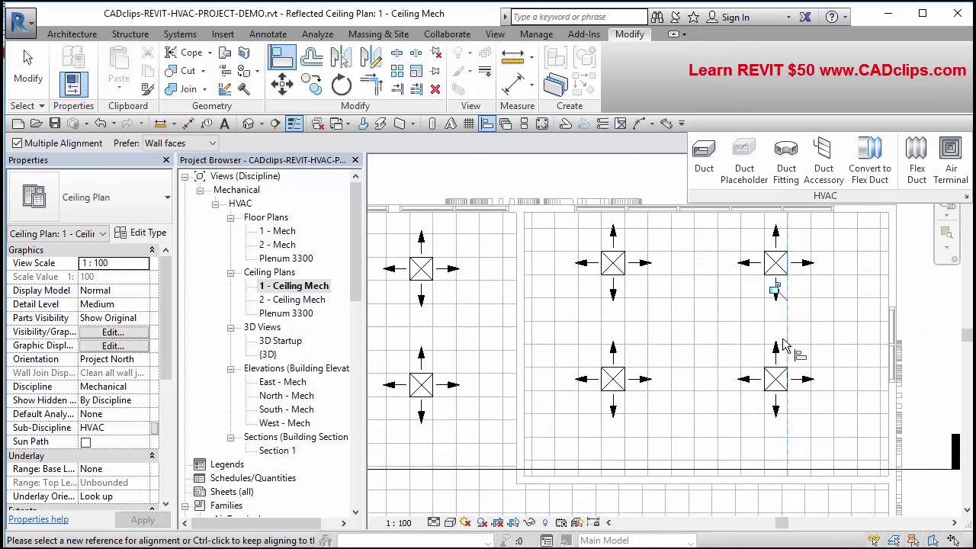
{"action": "scroll", "coordinate": [620, 398], "scroll_direction": "down", "scroll_amount": 1}
{"action": "middle_click_drag", "start_coordinate": [679, 397], "coordinate": [725, 364]}
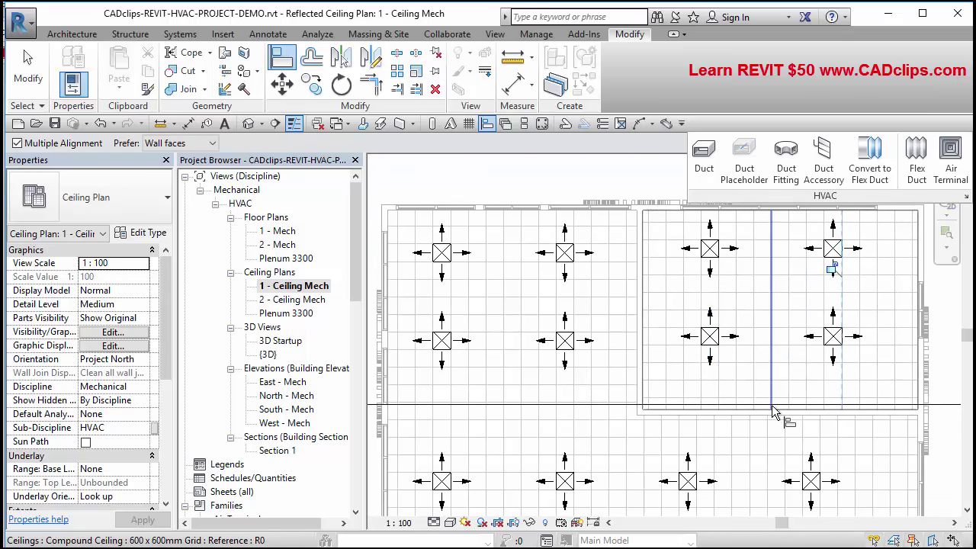
{"action": "middle_click_drag", "start_coordinate": [775, 410], "coordinate": [769, 367]}
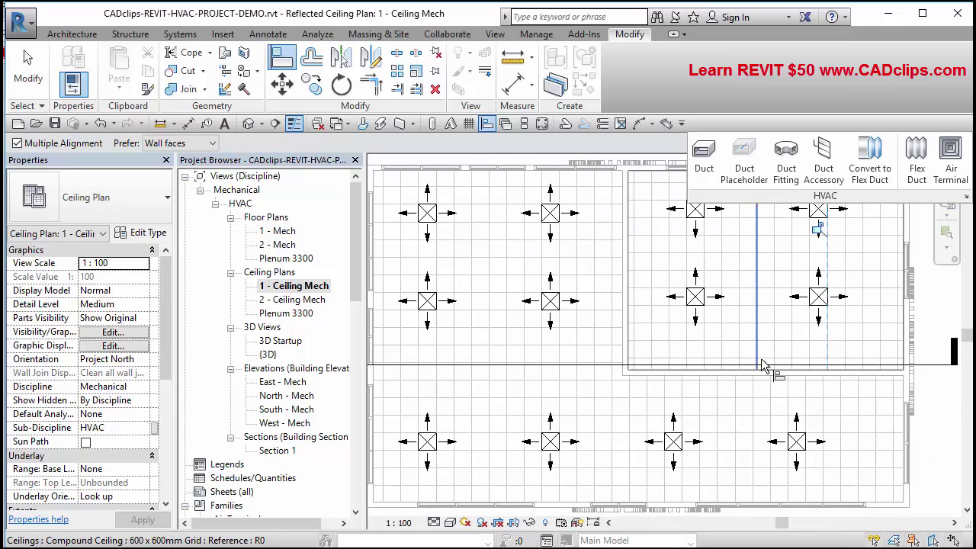
{"action": "left_click", "coordinate": [630, 180]}
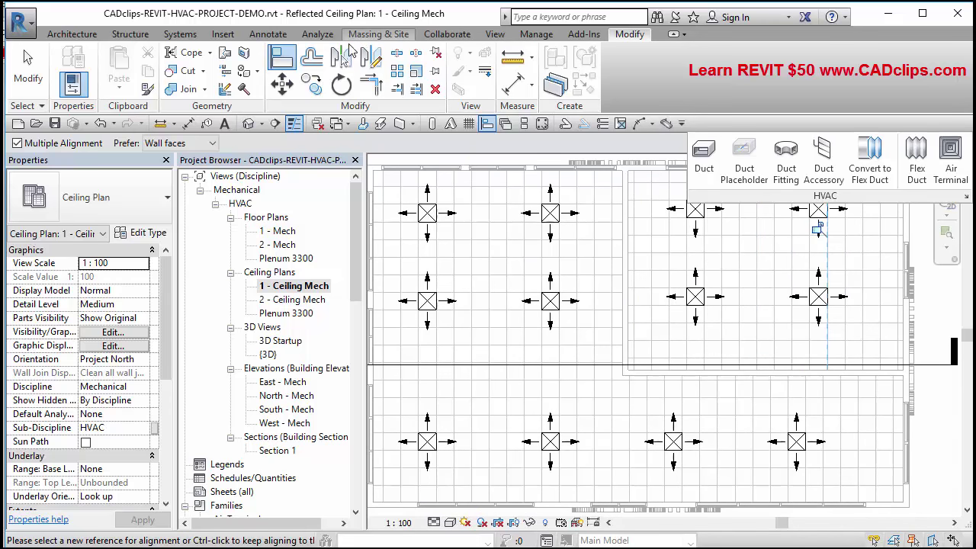
{"action": "left_click", "coordinate": [189, 38]}
{"action": "left_click", "coordinate": [522, 76]}
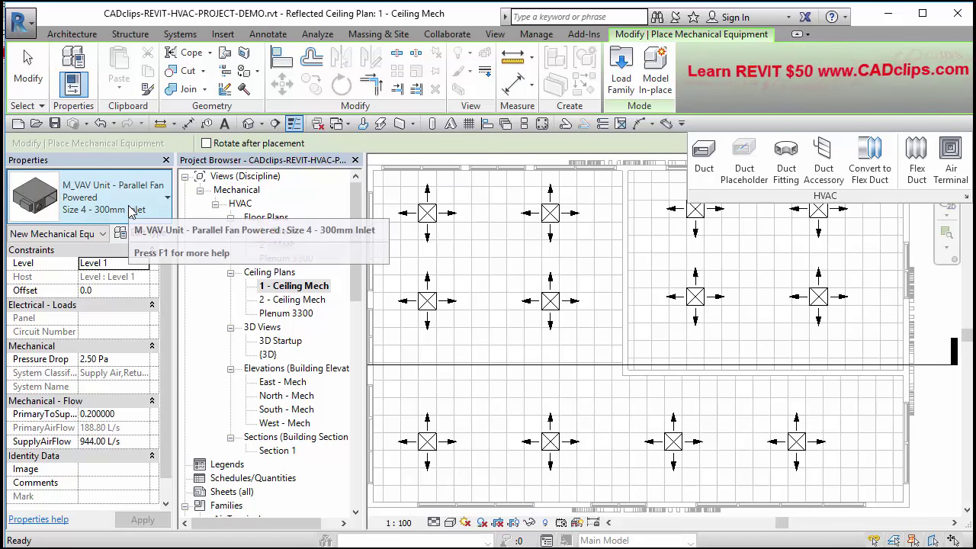
{"action": "left_click", "coordinate": [120, 212]}
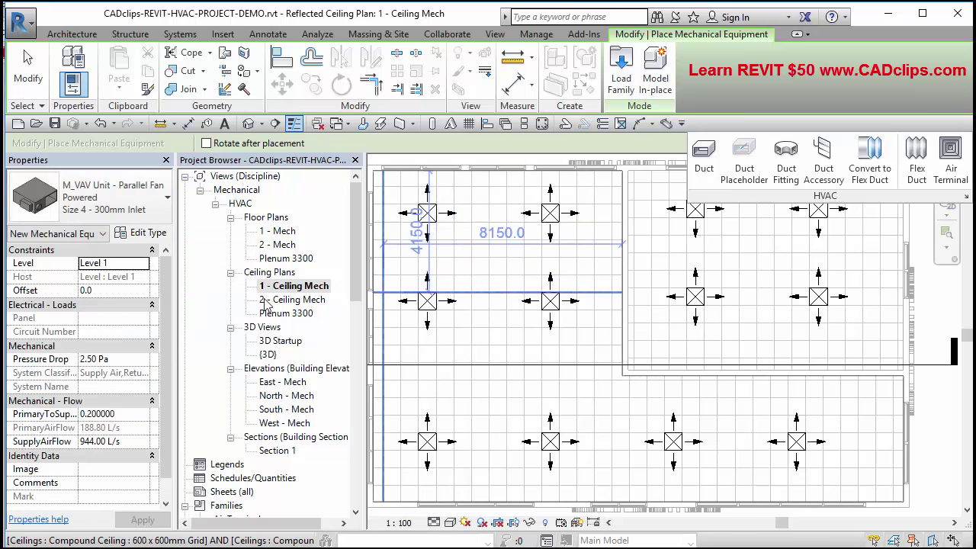
{"action": "left_click", "coordinate": [135, 264]}
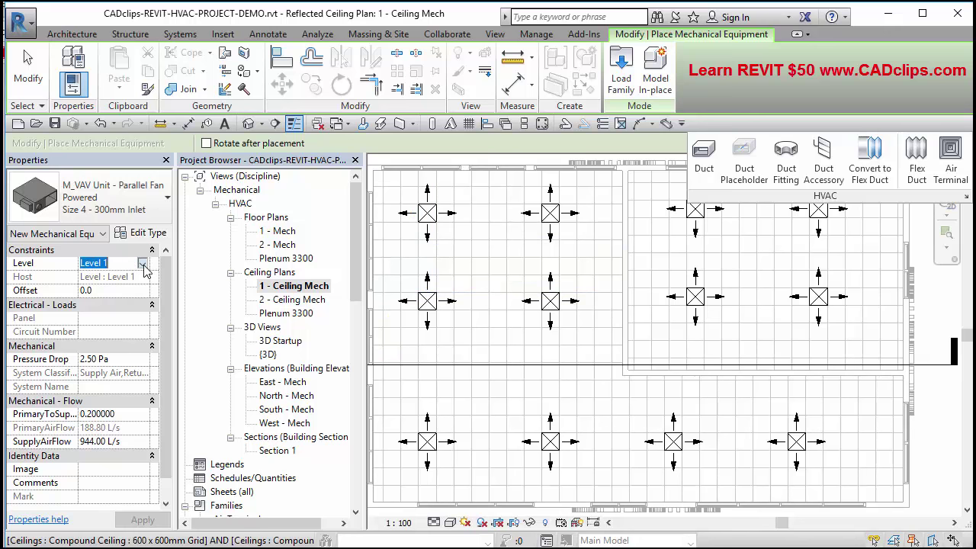
{"action": "left_click", "coordinate": [107, 288]}
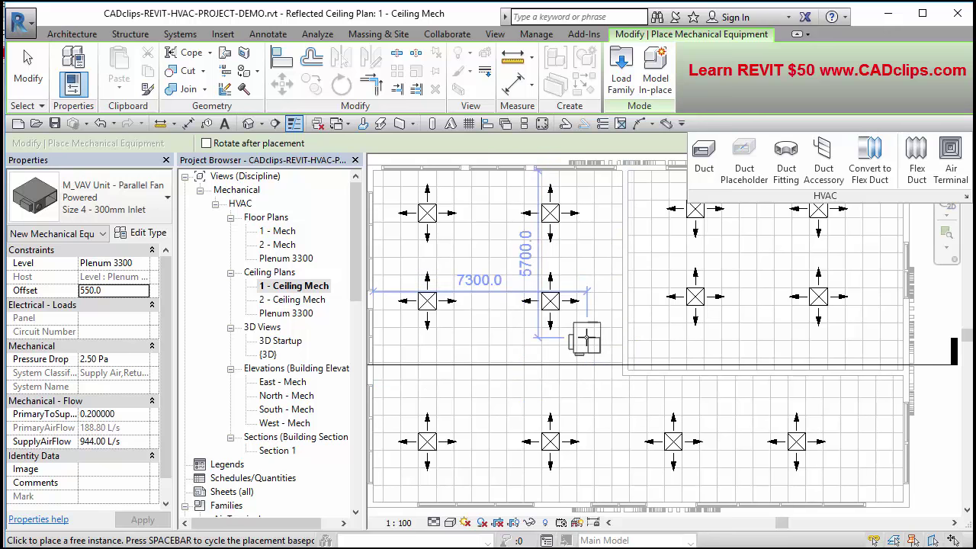
Place one VAV unit in the upper-left room about 1300 mm from its right wall, and another below the diffusers in the upper-right room
{"action": "scroll", "coordinate": [585, 337], "scroll_direction": "up", "scroll_amount": 2}
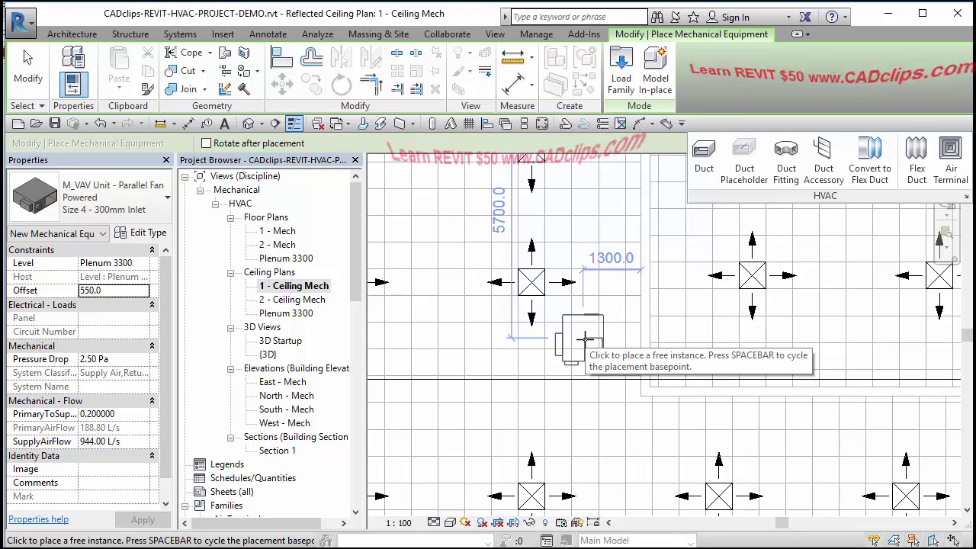
{"action": "left_click", "coordinate": [584, 340]}
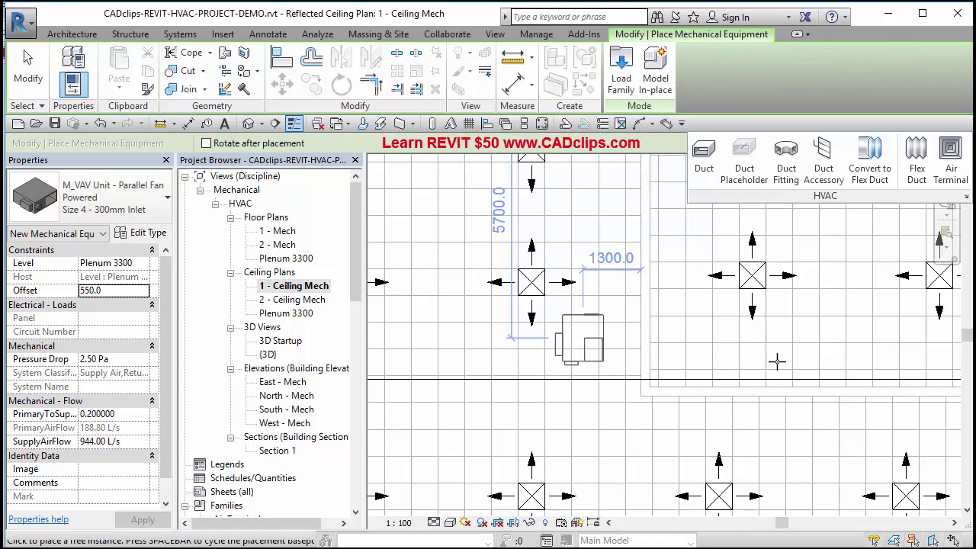
{"action": "left_click", "coordinate": [831, 346]}
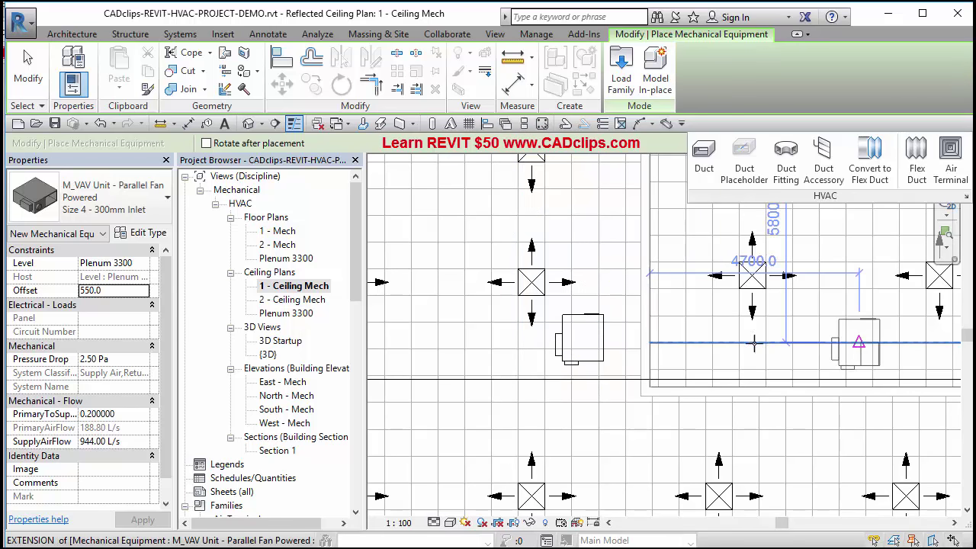
{"action": "key", "text": "Escape"}
{"action": "key", "text": "Escape"}
{"action": "scroll", "coordinate": [712, 353], "scroll_direction": "down", "scroll_amount": 2}
{"action": "key", "text": "Escape"}
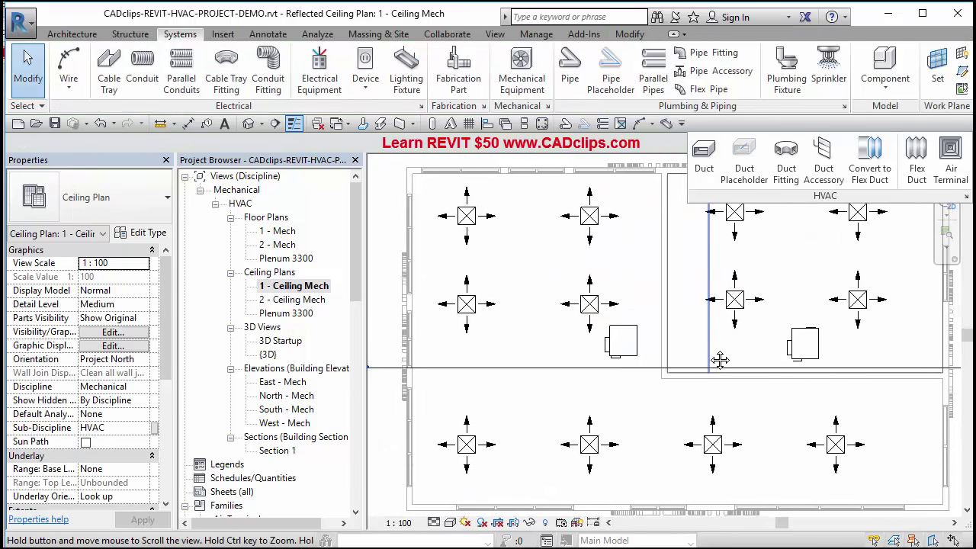
Open Section 1 and examine the heights of the VAV units and diffusers relative to the ceiling and plenum level
{"action": "scroll", "coordinate": [716, 359], "scroll_direction": "down", "scroll_amount": 2}
{"action": "double_click", "coordinate": [472, 363]}
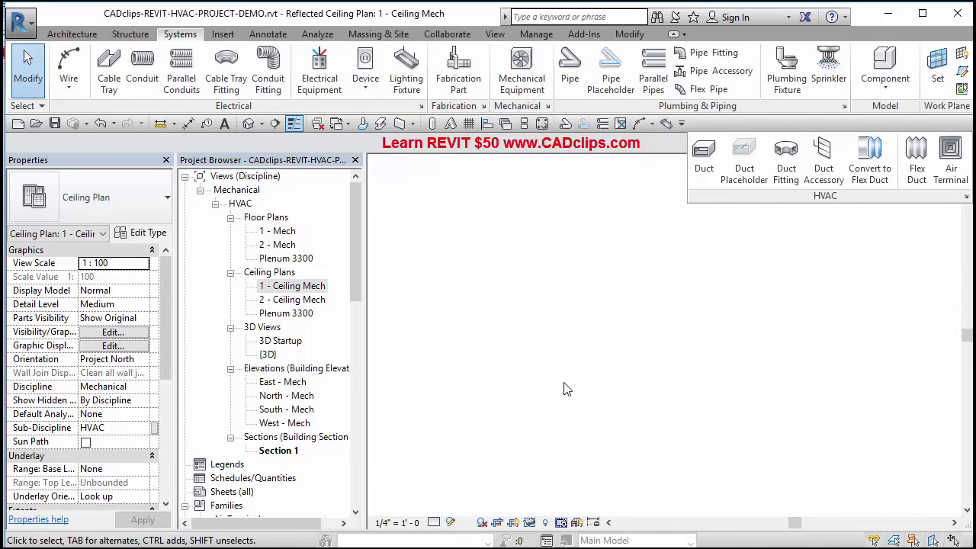
{"action": "scroll", "coordinate": [645, 331], "scroll_direction": "up", "scroll_amount": 2}
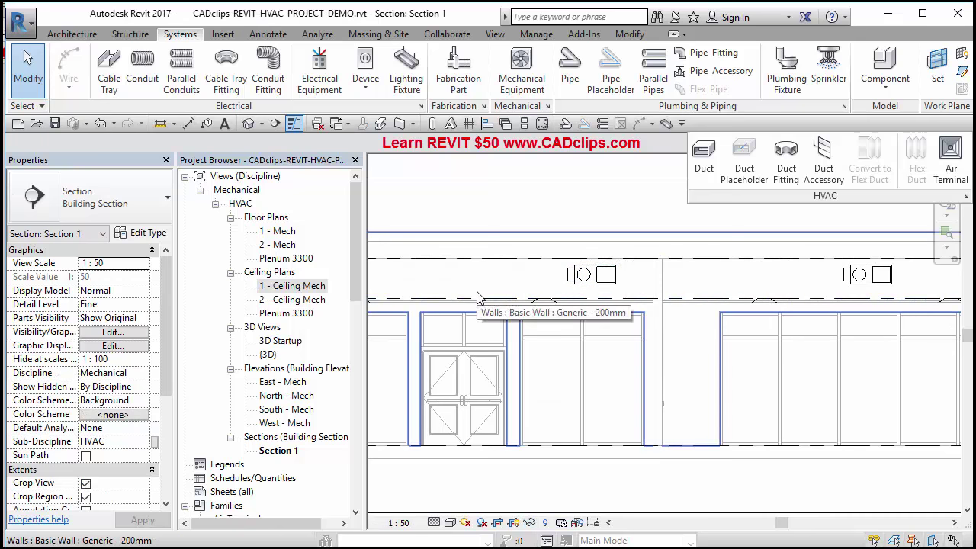
{"action": "middle_click_drag", "start_coordinate": [534, 292], "coordinate": [625, 310]}
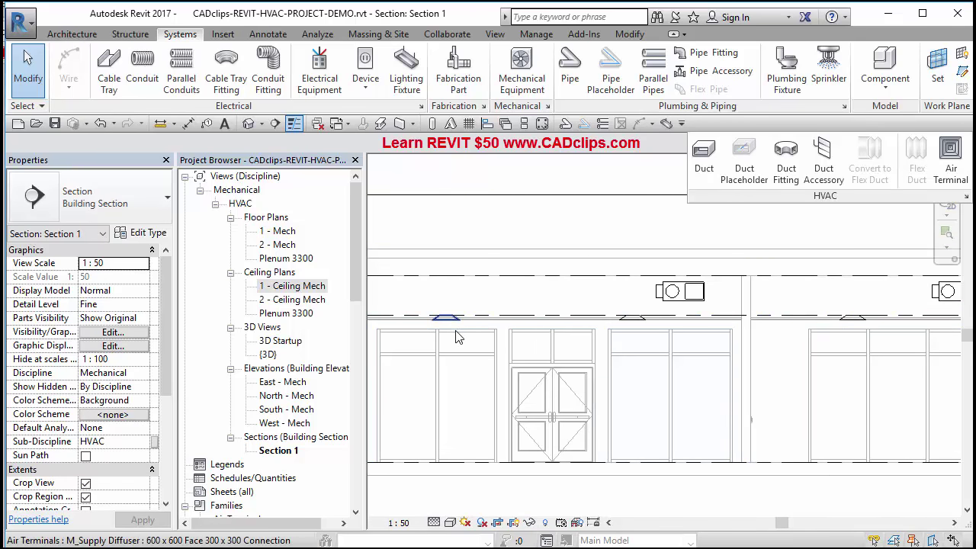
{"action": "scroll", "coordinate": [456, 331], "scroll_direction": "up", "scroll_amount": 3}
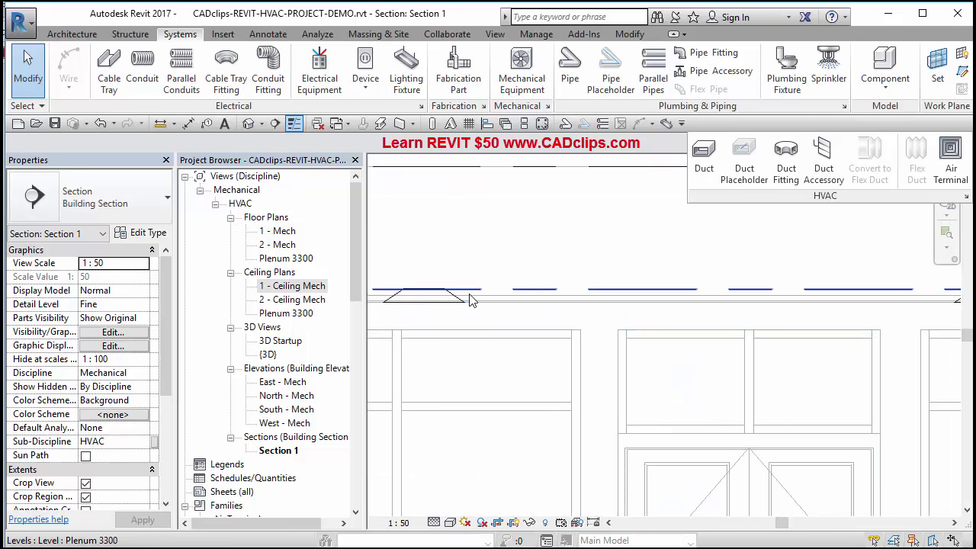
{"action": "scroll", "coordinate": [468, 298], "scroll_direction": "up", "scroll_amount": 2}
{"action": "scroll", "coordinate": [469, 405], "scroll_direction": "down", "scroll_amount": 2}
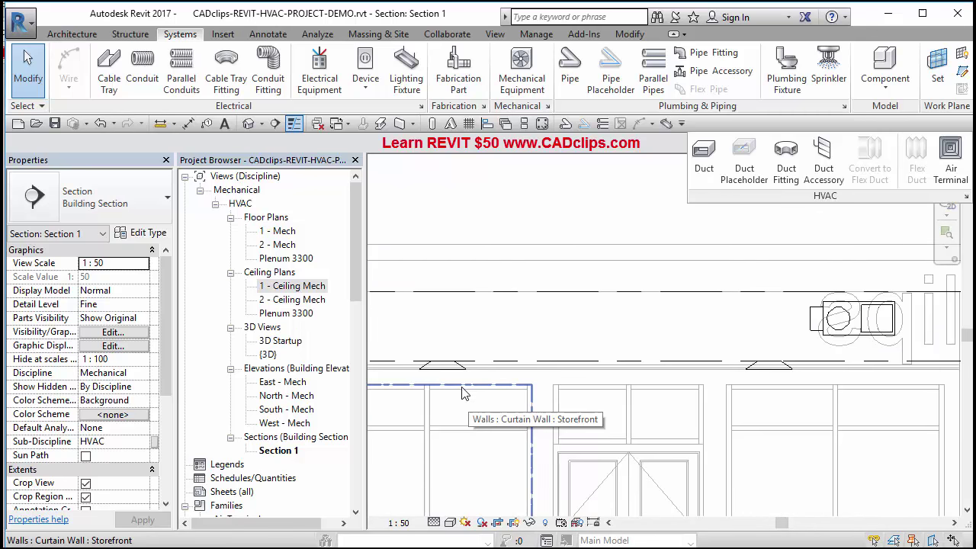
In the Plenum 3300 floor plan, draw a 350 x 280 duct about 2300 mm upward from the outlet of the upper-left room's VAV unit
{"action": "double_click", "coordinate": [305, 259]}
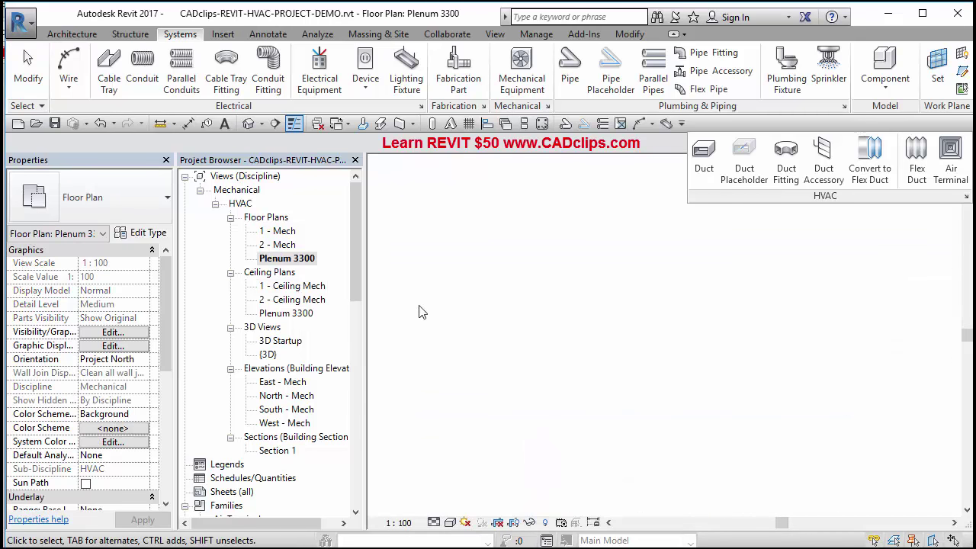
{"action": "scroll", "coordinate": [643, 315], "scroll_direction": "up", "scroll_amount": 3}
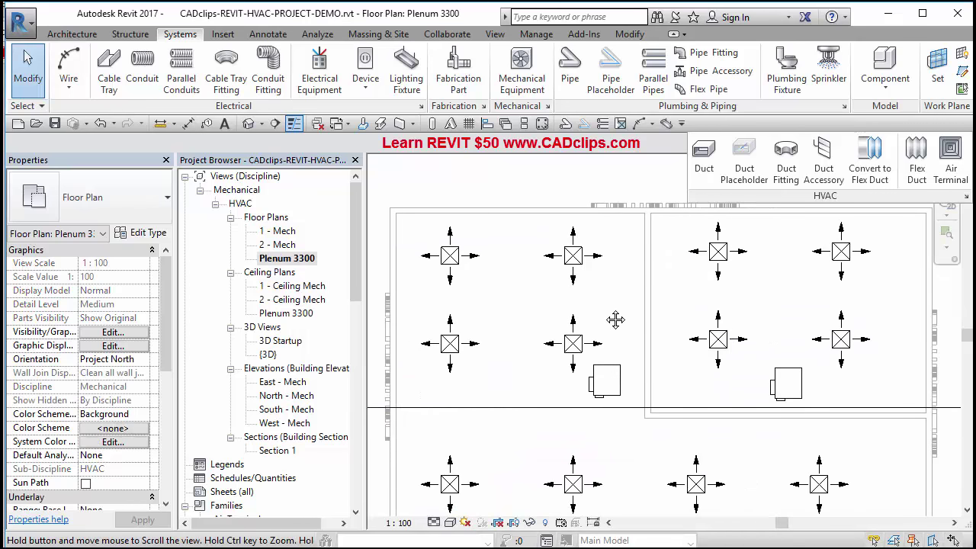
{"action": "left_click", "coordinate": [638, 387]}
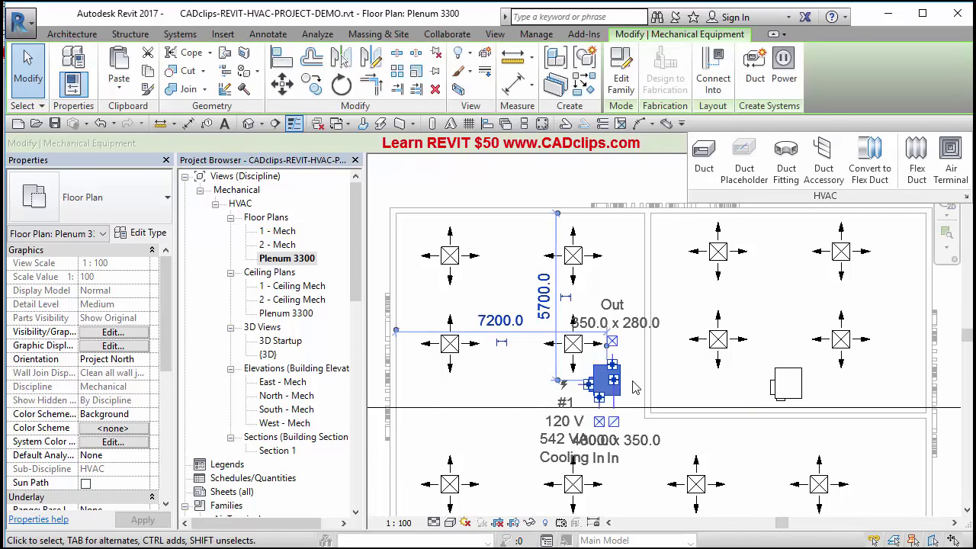
{"action": "scroll", "coordinate": [604, 362], "scroll_direction": "up", "scroll_amount": 3}
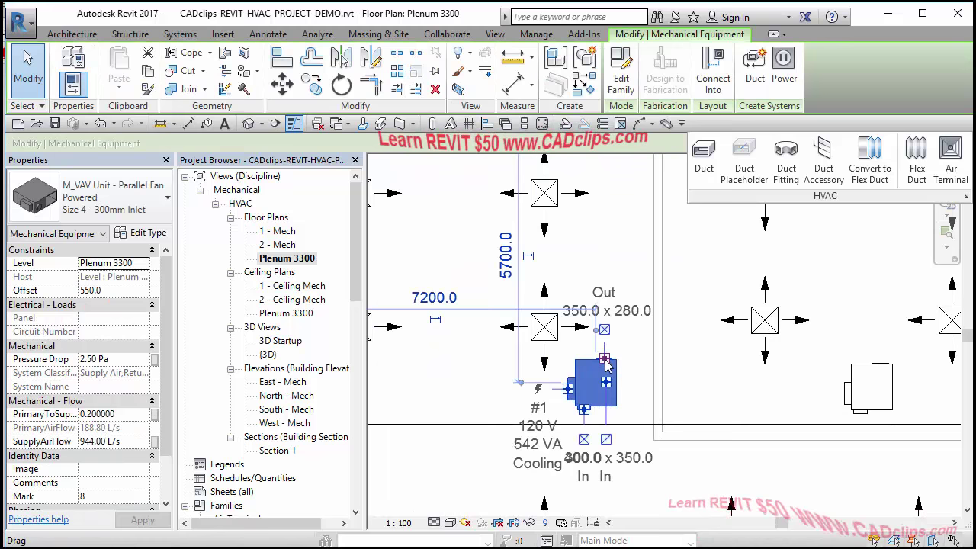
{"action": "right_click", "coordinate": [604, 365]}
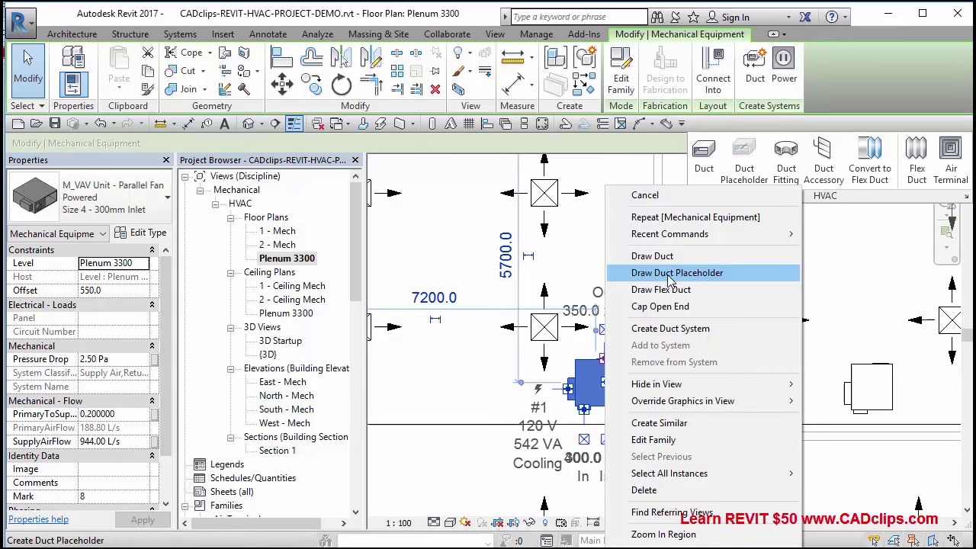
{"action": "key", "text": "Escape"}
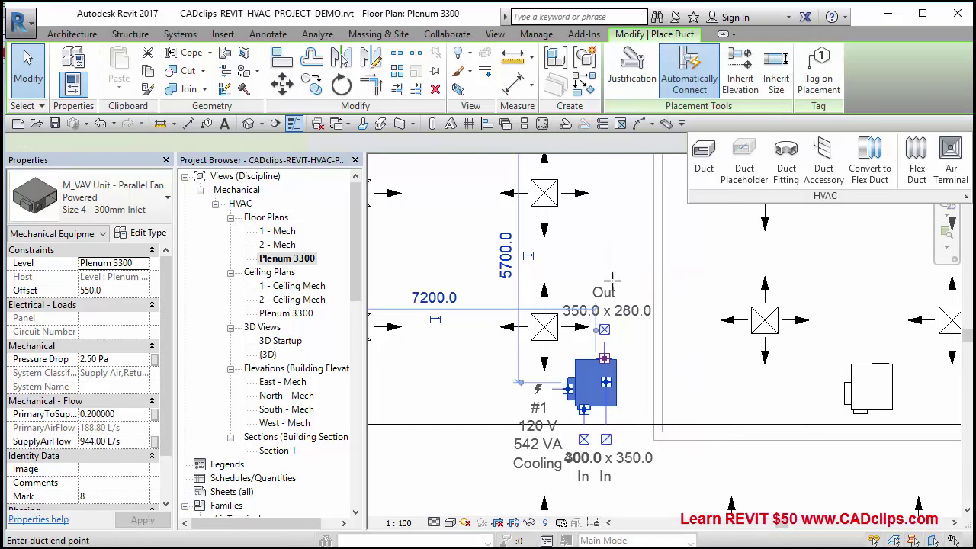
{"action": "middle_click_drag", "start_coordinate": [603, 257], "coordinate": [761, 279]}
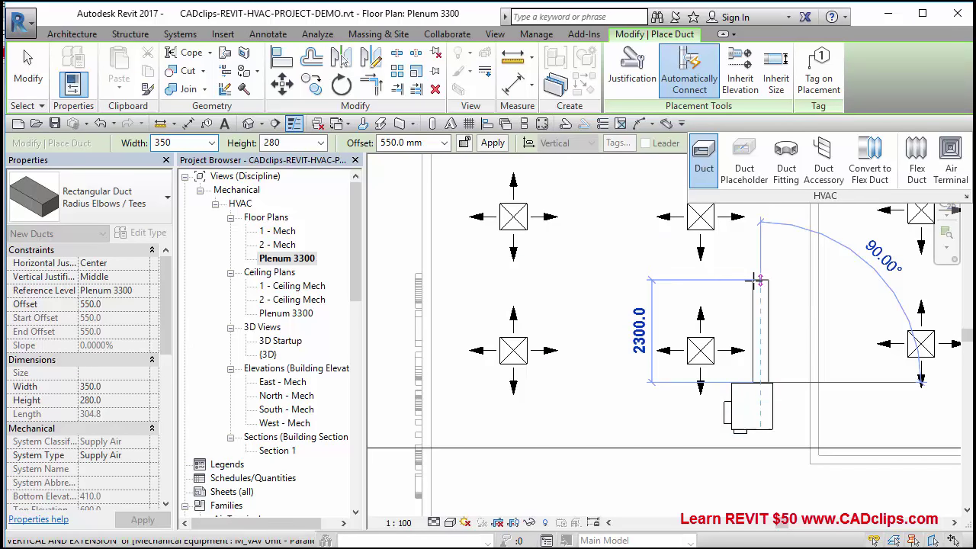
{"action": "left_click", "coordinate": [624, 283]}
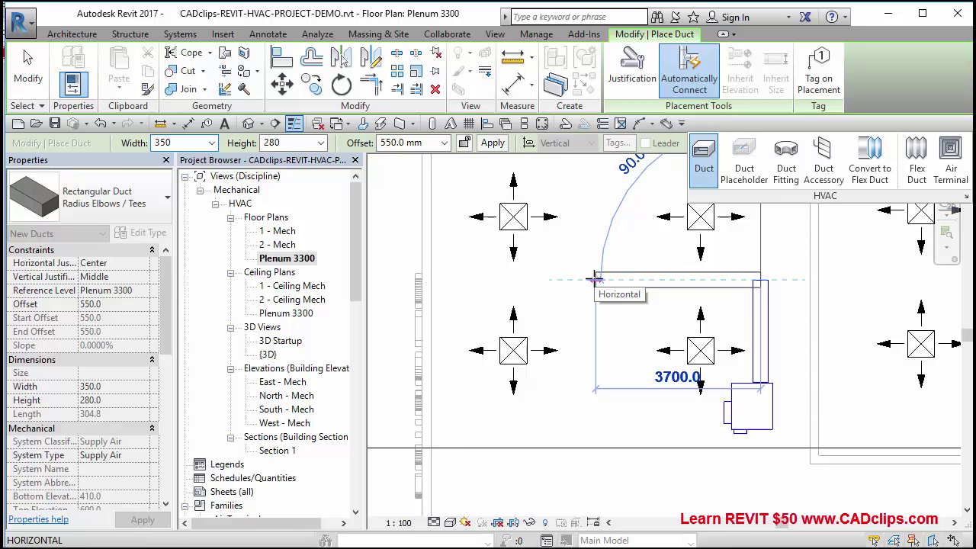
Continue the duct about 3700 mm left, 7600 mm down, and 12000 mm right below the lower room's diffuser row
{"action": "left_click", "coordinate": [596, 279]}
{"action": "scroll", "coordinate": [598, 284], "scroll_direction": "down", "scroll_amount": 3}
{"action": "middle_click_drag", "start_coordinate": [613, 366], "coordinate": [615, 298]}
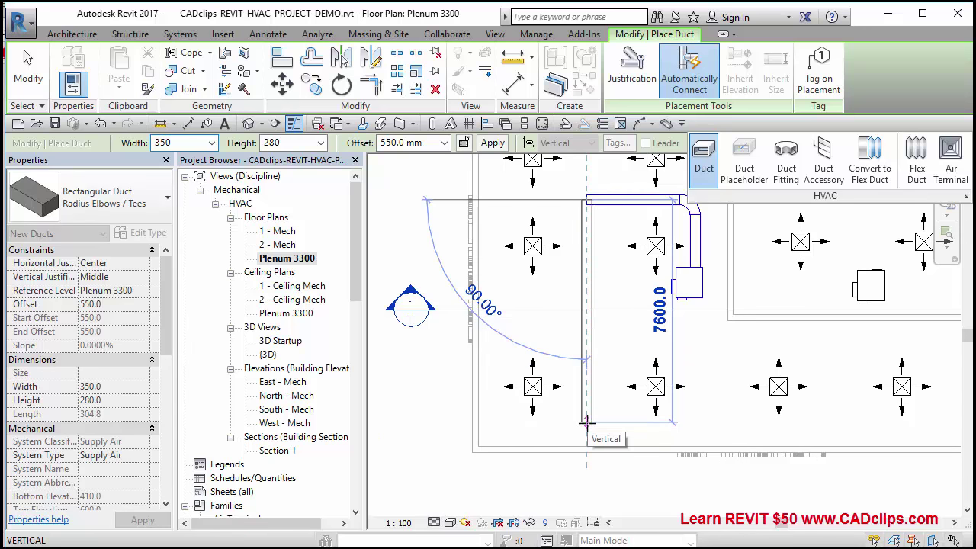
{"action": "left_click", "coordinate": [587, 420]}
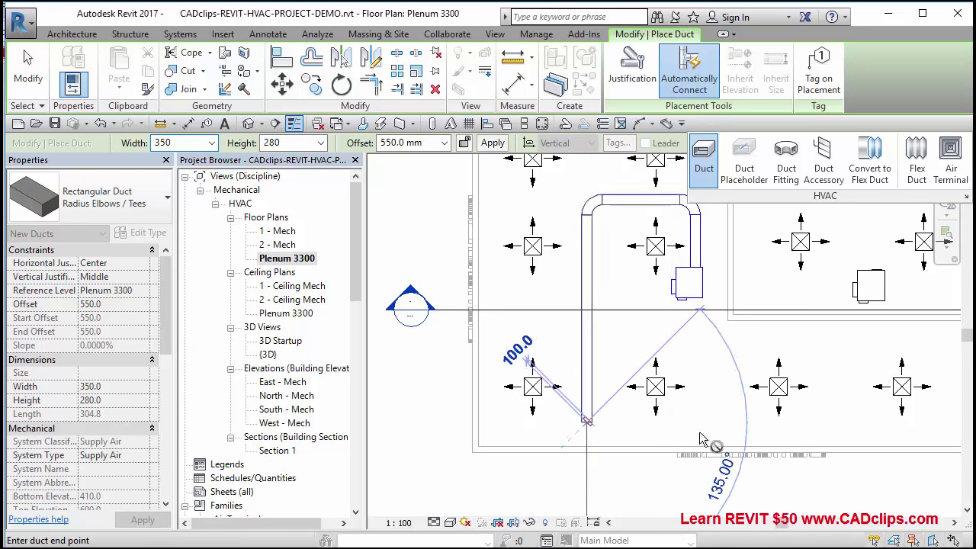
{"action": "left_click", "coordinate": [938, 424]}
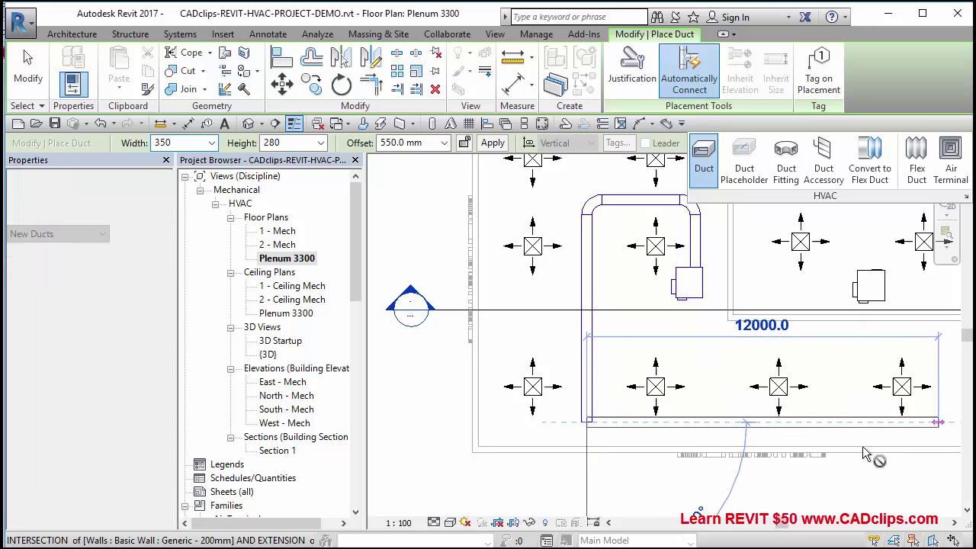
{"action": "key", "text": "Escape"}
{"action": "key", "text": "Escape"}
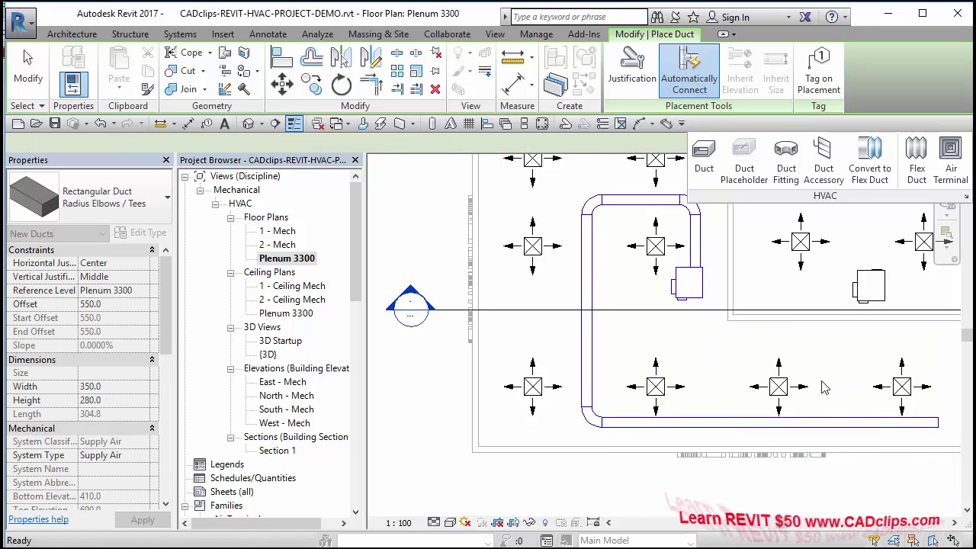
Draw a 350 x 280 duct about 4400 mm upward from the upper-right VAV unit's outlet, between the two diffuser columns
{"action": "middle_click_drag", "start_coordinate": [807, 326], "coordinate": [730, 356]}
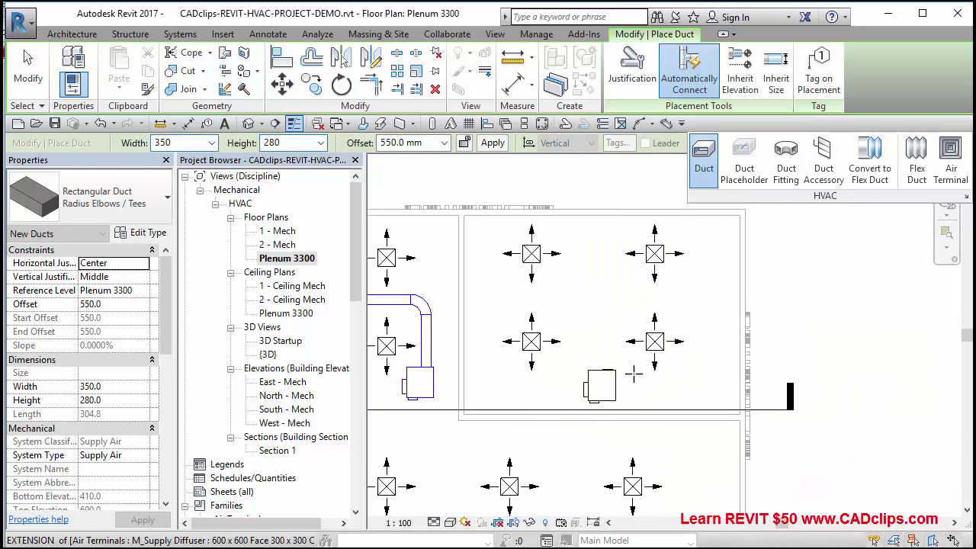
{"action": "scroll", "coordinate": [584, 370], "scroll_direction": "up", "scroll_amount": 4}
{"action": "key", "text": "Escape"}
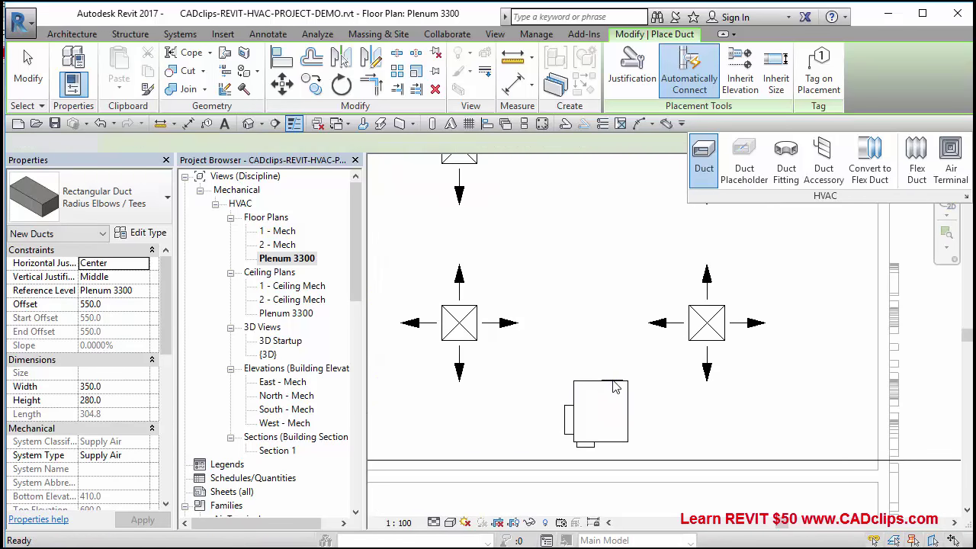
{"action": "left_click", "coordinate": [616, 387]}
{"action": "right_click", "coordinate": [613, 385]}
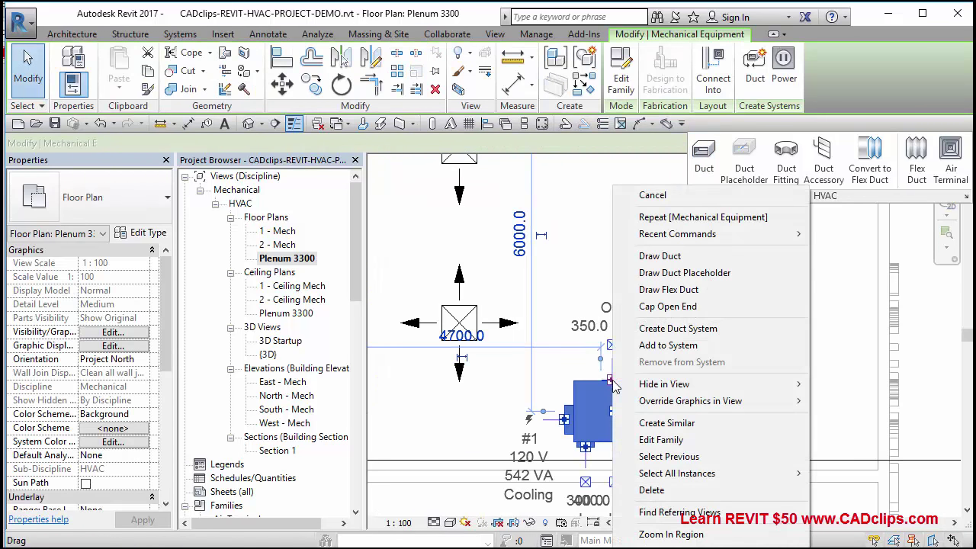
{"action": "left_click", "coordinate": [653, 262]}
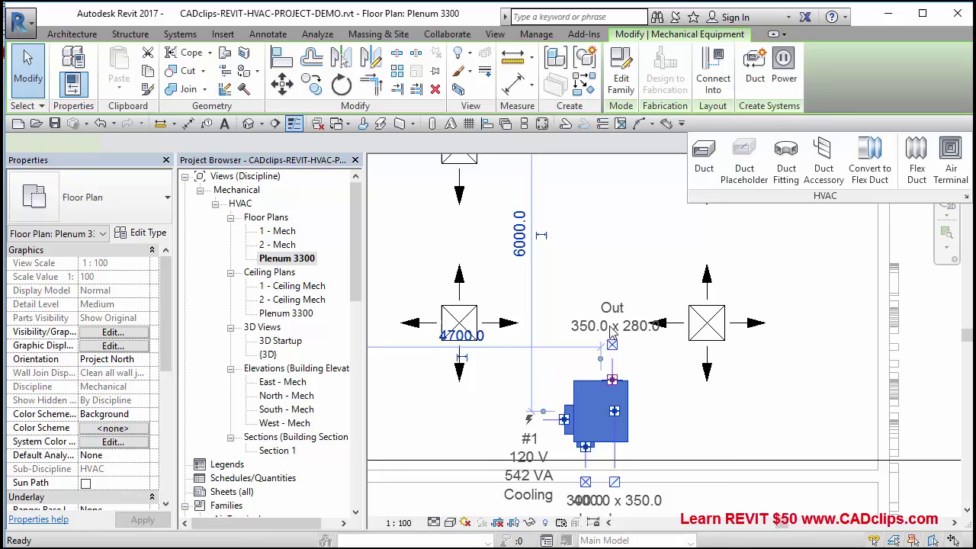
{"action": "scroll", "coordinate": [612, 329], "scroll_direction": "down", "scroll_amount": 4}
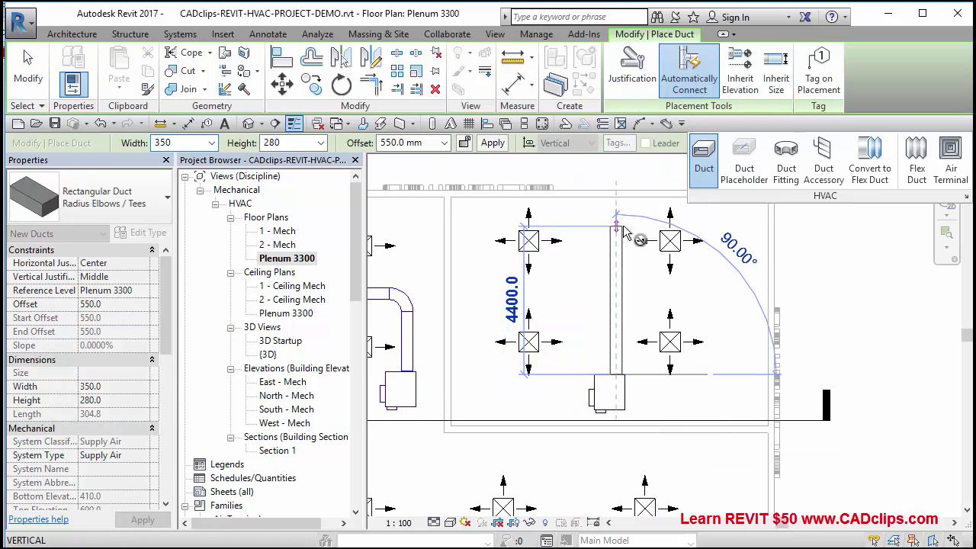
{"action": "left_click", "coordinate": [623, 232]}
{"action": "key", "text": "Escape"}
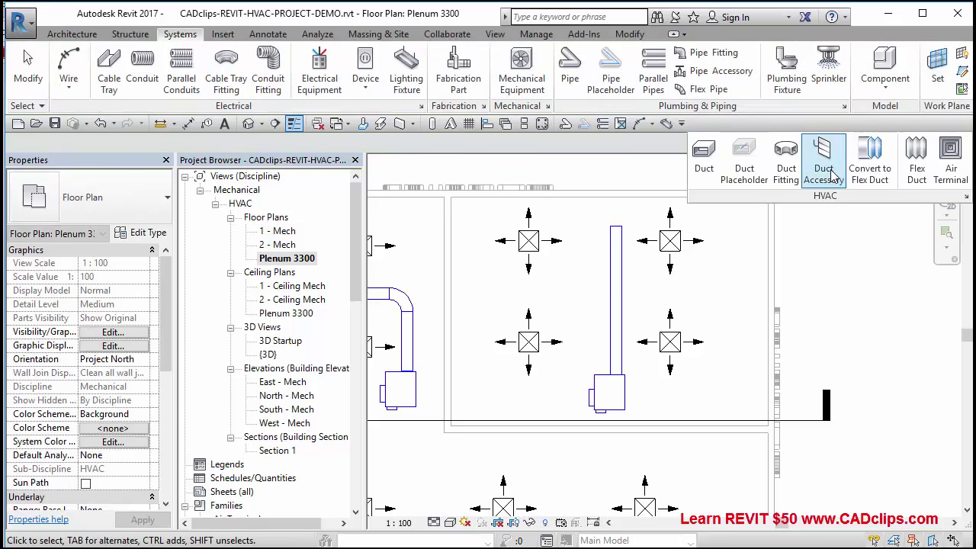
{"action": "left_click", "coordinate": [823, 160]}
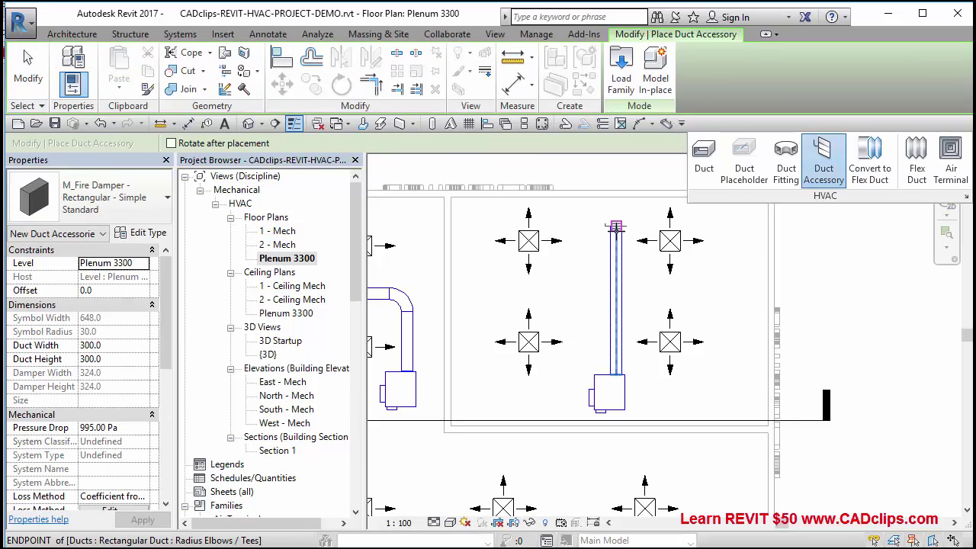
{"action": "scroll", "coordinate": [615, 232], "scroll_direction": "up", "scroll_amount": 3}
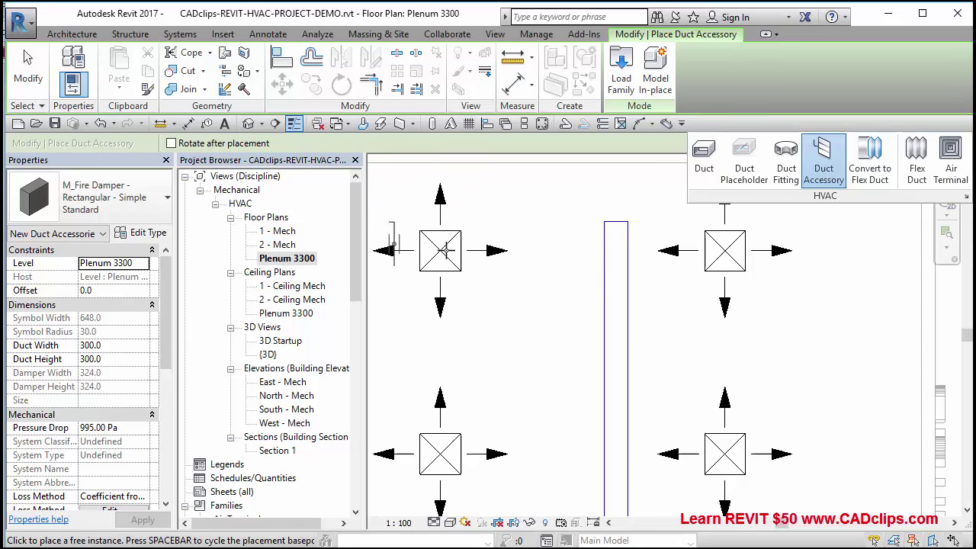
{"action": "left_click", "coordinate": [114, 197]}
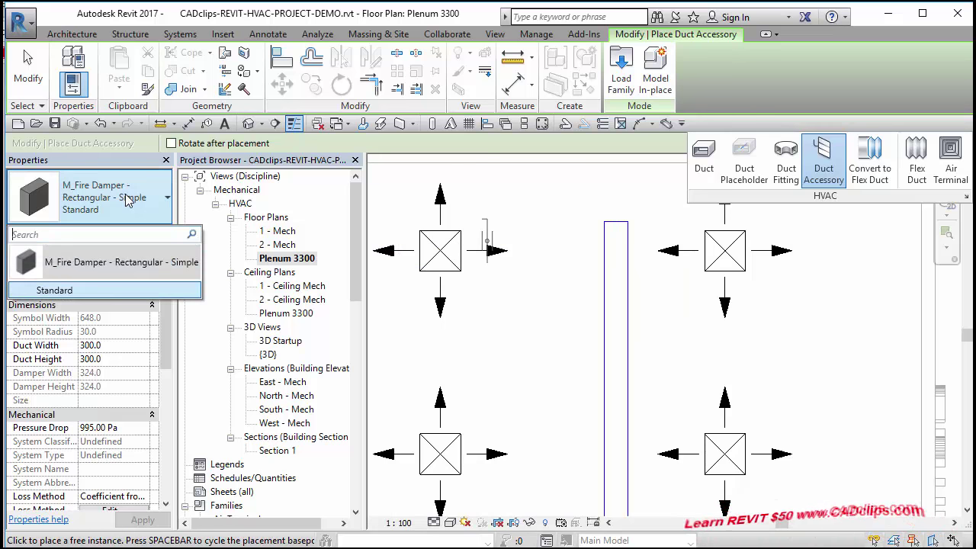
Place M_Rectangular Endcap fittings on the open ends of the upper-right room's vertical duct and the lower room's horizontal duct
{"action": "left_click", "coordinate": [786, 160]}
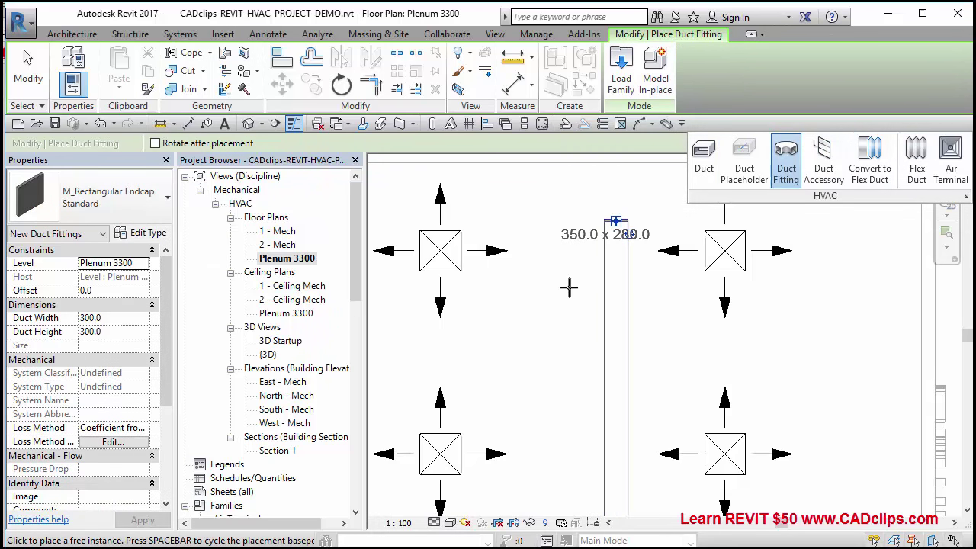
{"action": "middle_click_drag", "start_coordinate": [671, 355], "coordinate": [577, 120]}
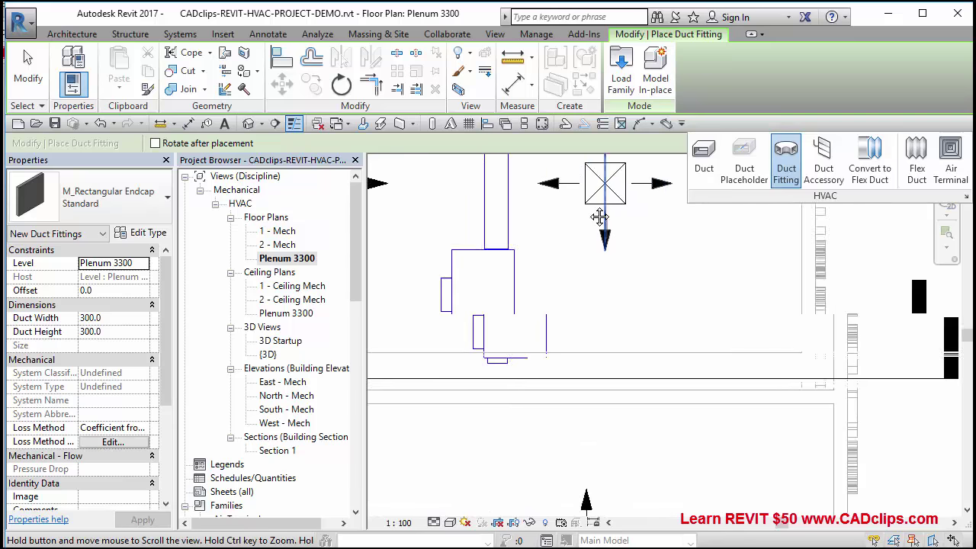
{"action": "scroll", "coordinate": [594, 304], "scroll_direction": "down", "scroll_amount": 1}
{"action": "middle_click_drag", "start_coordinate": [645, 378], "coordinate": [699, 250]}
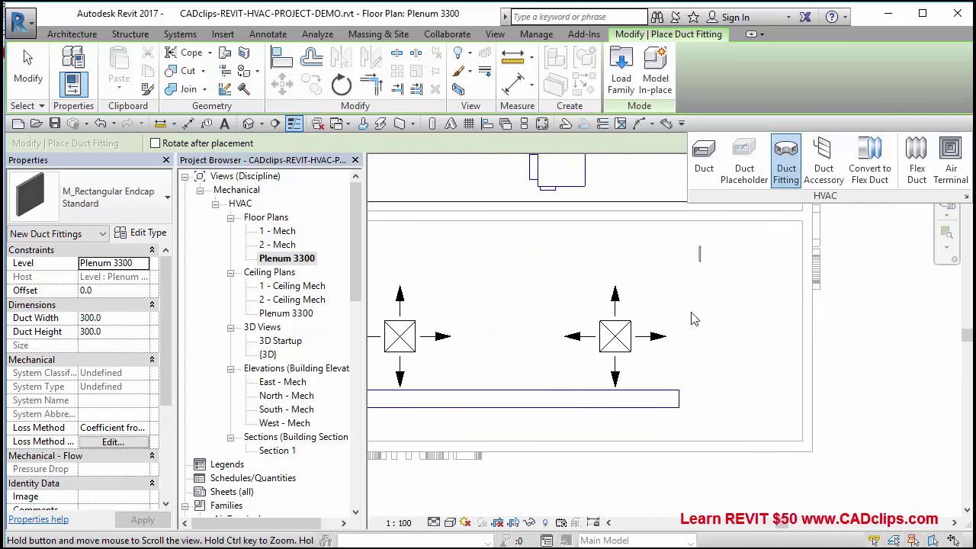
{"action": "left_click", "coordinate": [678, 397]}
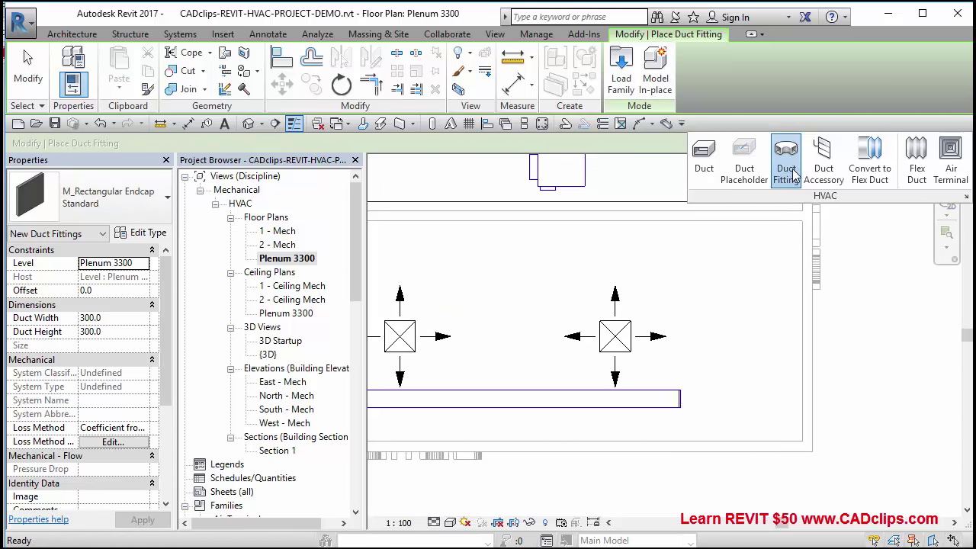
{"action": "key", "text": "Escape"}
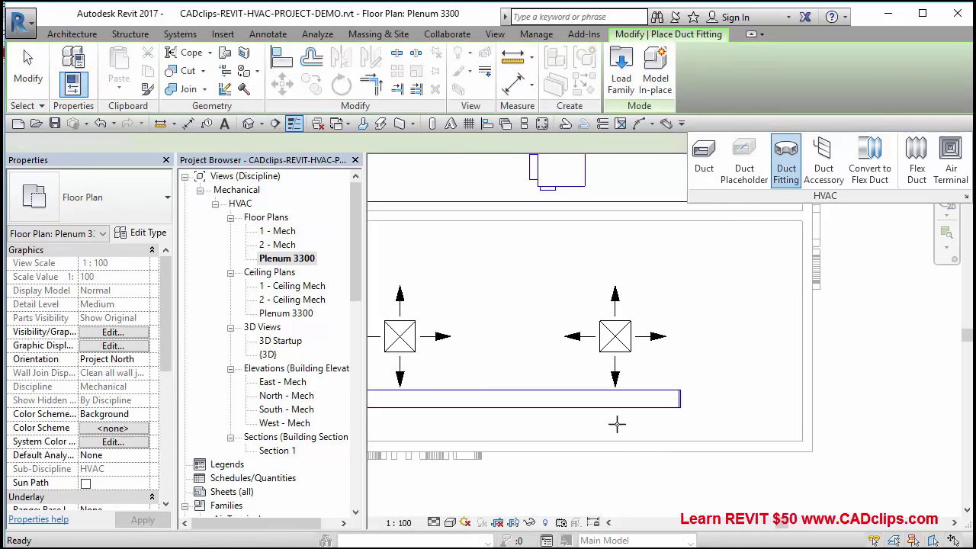
{"action": "key", "text": "Escape"}
Draw a 350 x 280 branch about 1415 mm upward from the upper-left room's horizontal duct to the diffuser above it
{"action": "middle_click_drag", "start_coordinate": [475, 424], "coordinate": [647, 416]}
{"action": "scroll", "coordinate": [646, 416], "scroll_direction": "down", "scroll_amount": 1}
{"action": "middle_click_drag", "start_coordinate": [752, 434], "coordinate": [884, 445]}
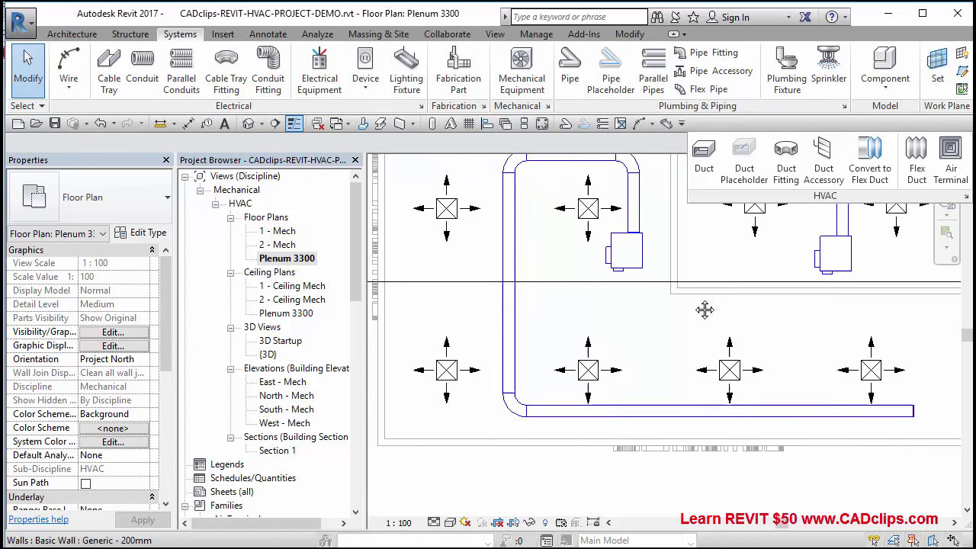
{"action": "middle_click_drag", "start_coordinate": [704, 309], "coordinate": [728, 433]}
{"action": "scroll", "coordinate": [657, 294], "scroll_direction": "up", "scroll_amount": 2}
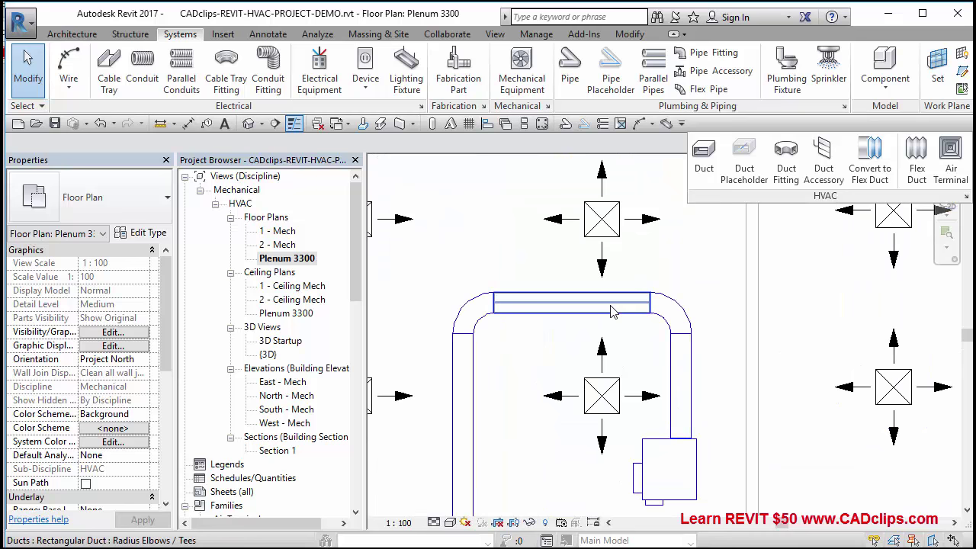
{"action": "left_click", "coordinate": [621, 311]}
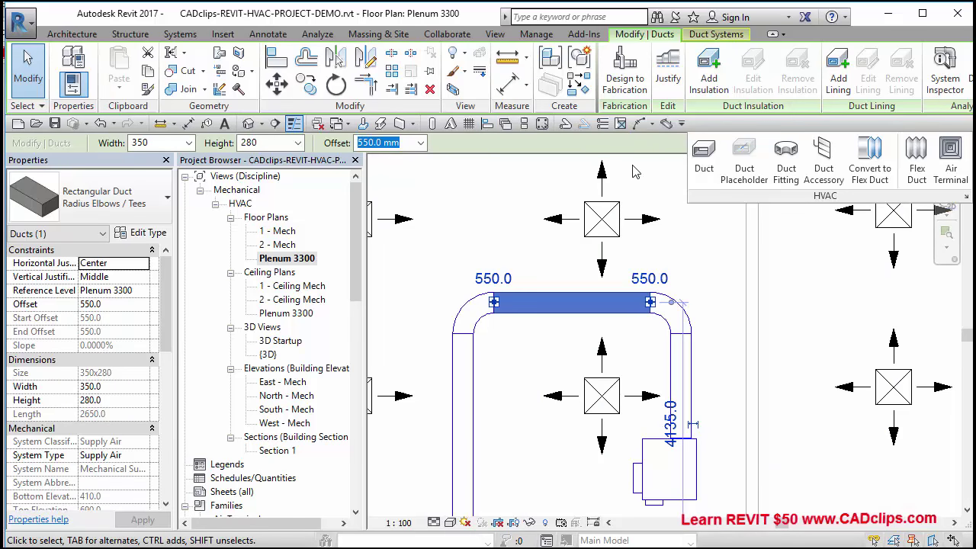
{"action": "right_click", "coordinate": [588, 306]}
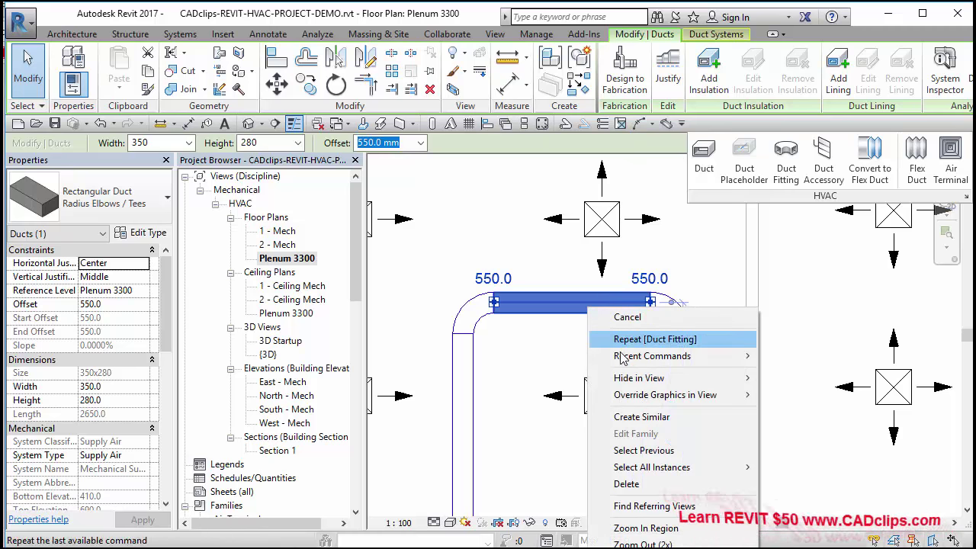
{"action": "left_click", "coordinate": [576, 90]}
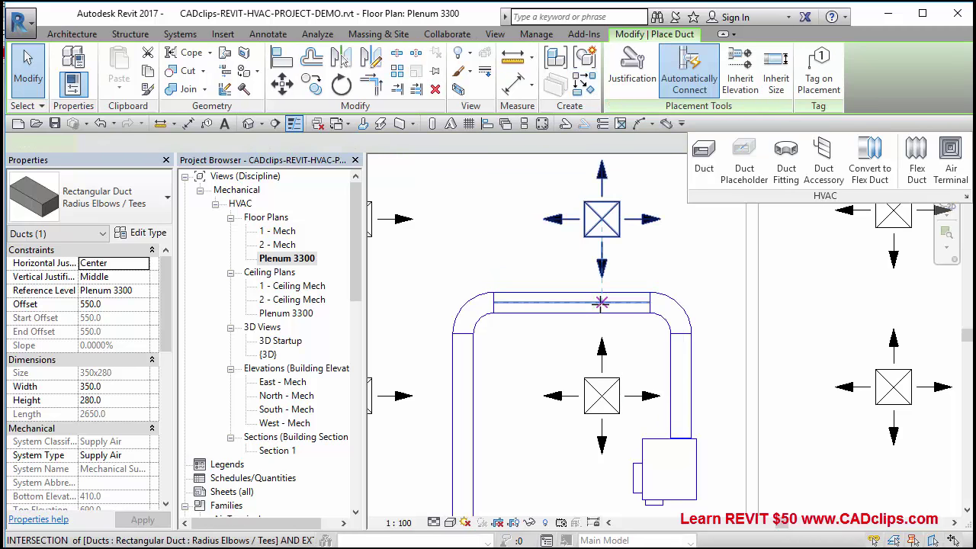
{"action": "left_click", "coordinate": [602, 302]}
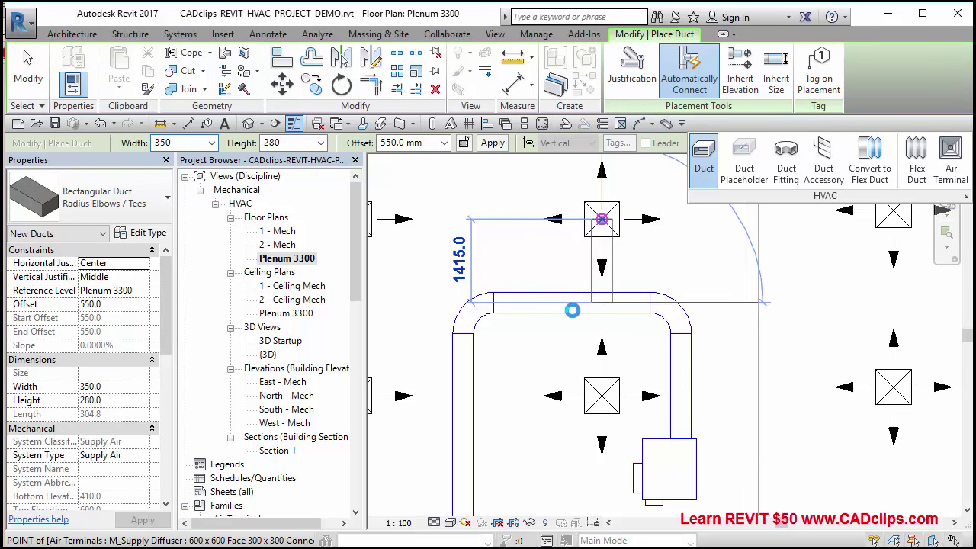
{"action": "left_click", "coordinate": [572, 312]}
Try to branch a 350 x 280 duct about 1670 mm left from the long vertical duct, just above the lower-left diffuser
{"action": "middle_click_drag", "start_coordinate": [567, 325], "coordinate": [715, 329]}
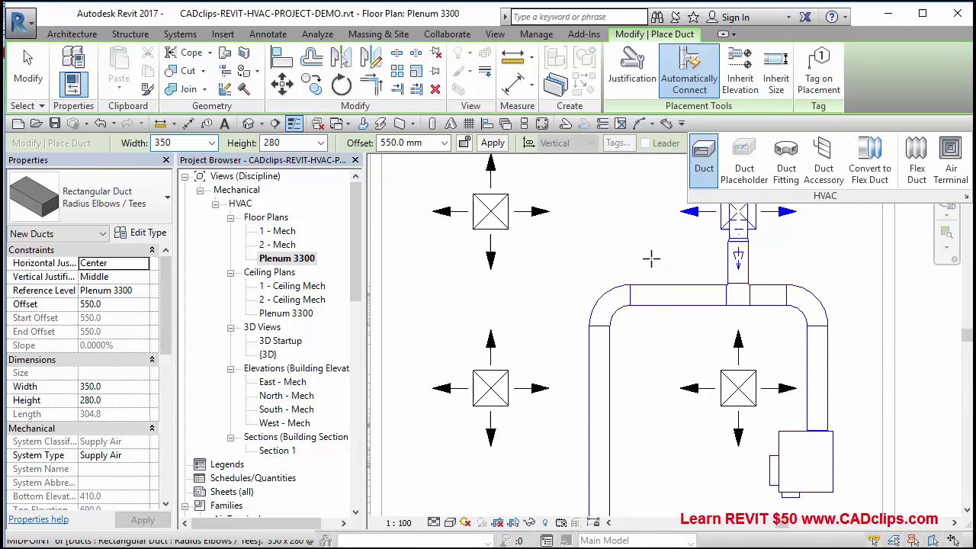
{"action": "left_click", "coordinate": [585, 347]}
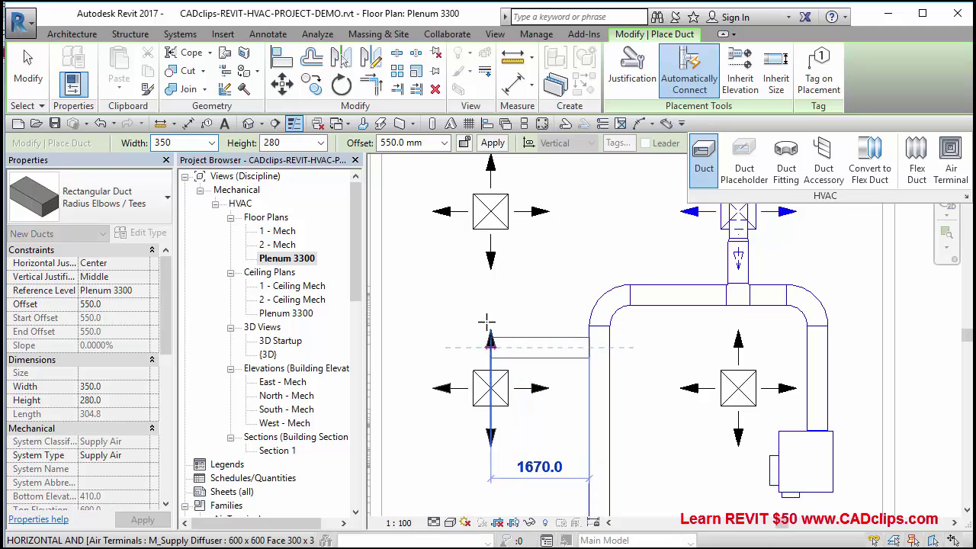
{"action": "left_click", "coordinate": [488, 241]}
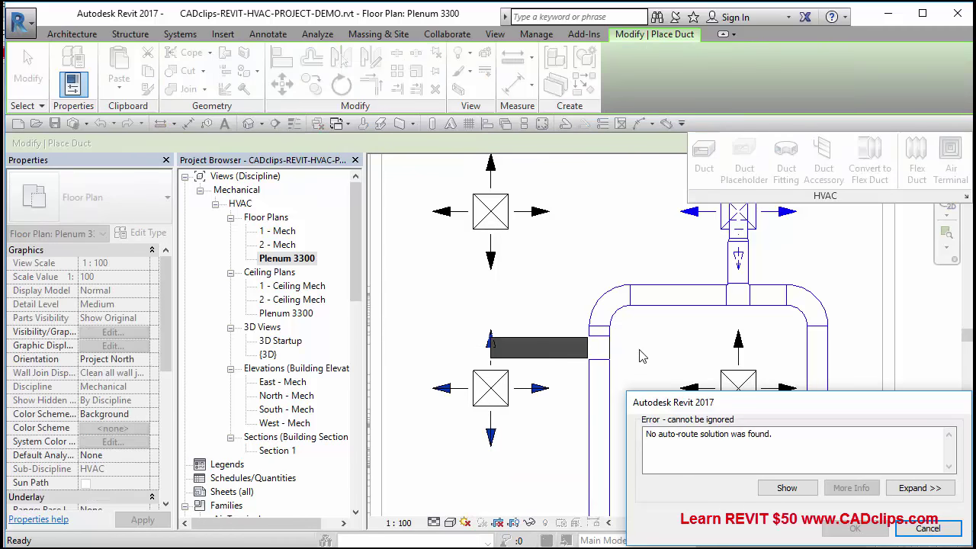
{"action": "left_click", "coordinate": [922, 528]}
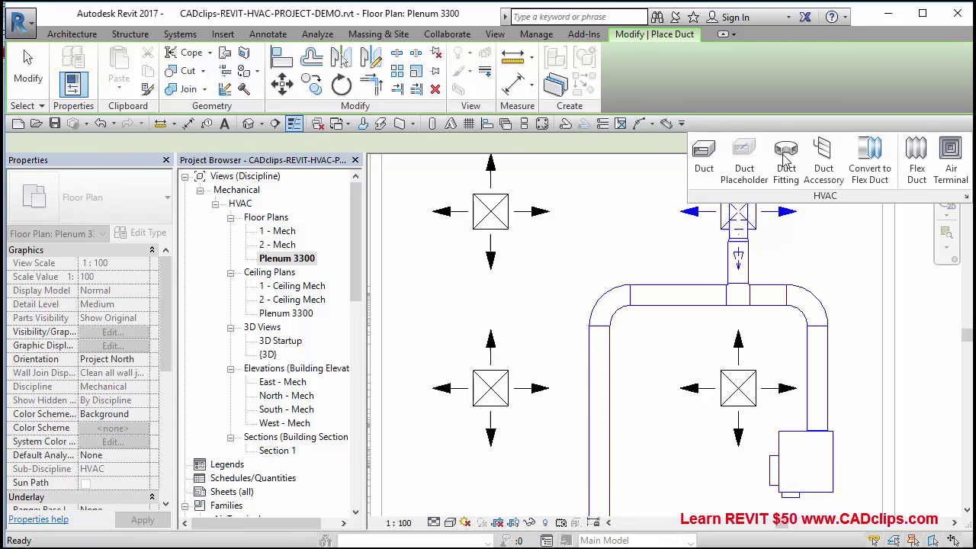
{"action": "left_click", "coordinate": [703, 158]}
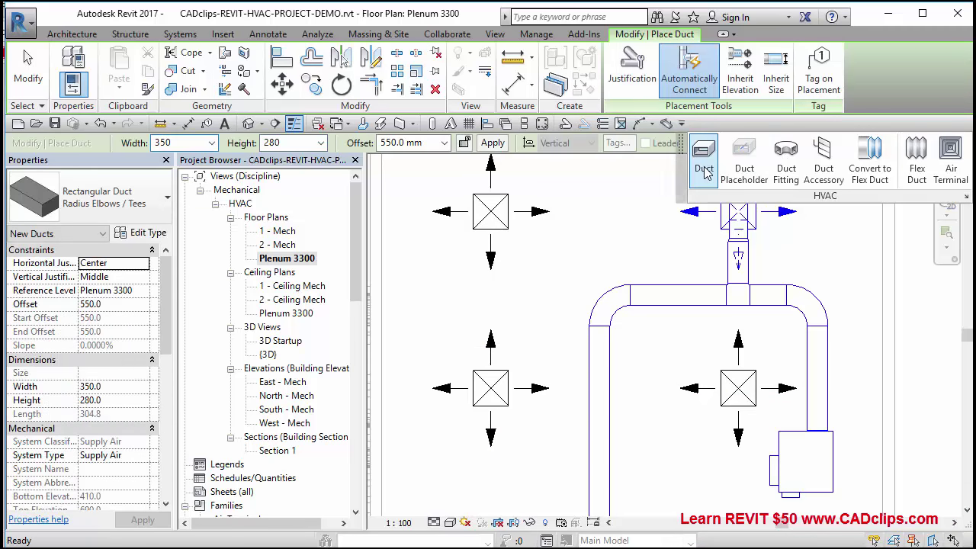
{"action": "left_click", "coordinate": [589, 346]}
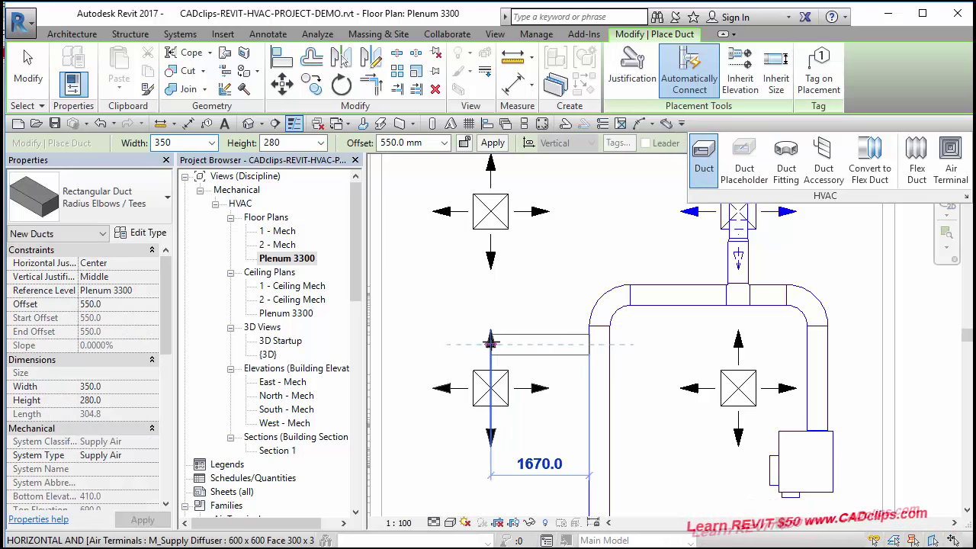
{"action": "left_click", "coordinate": [490, 344]}
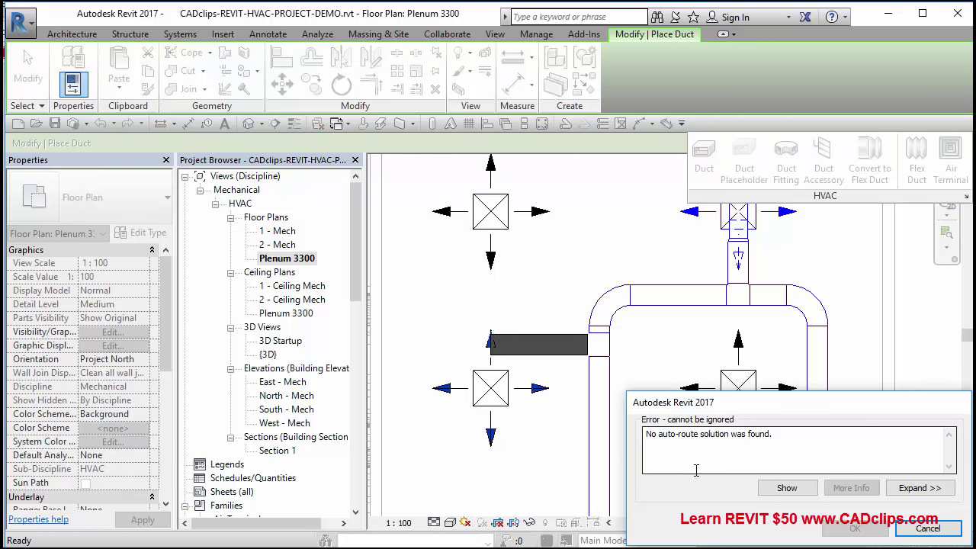
{"action": "left_click", "coordinate": [953, 528]}
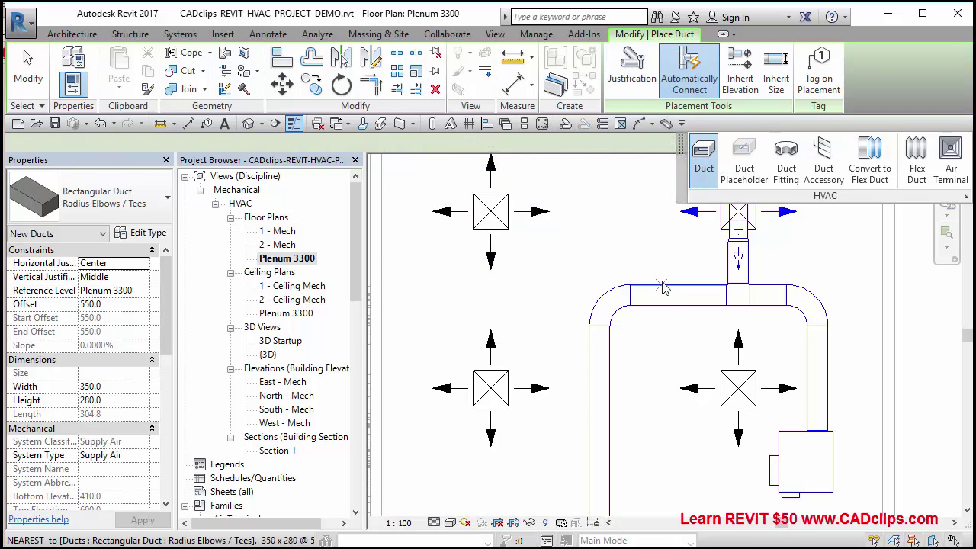
{"action": "key", "text": "Escape"}
{"action": "key", "text": "Escape"}
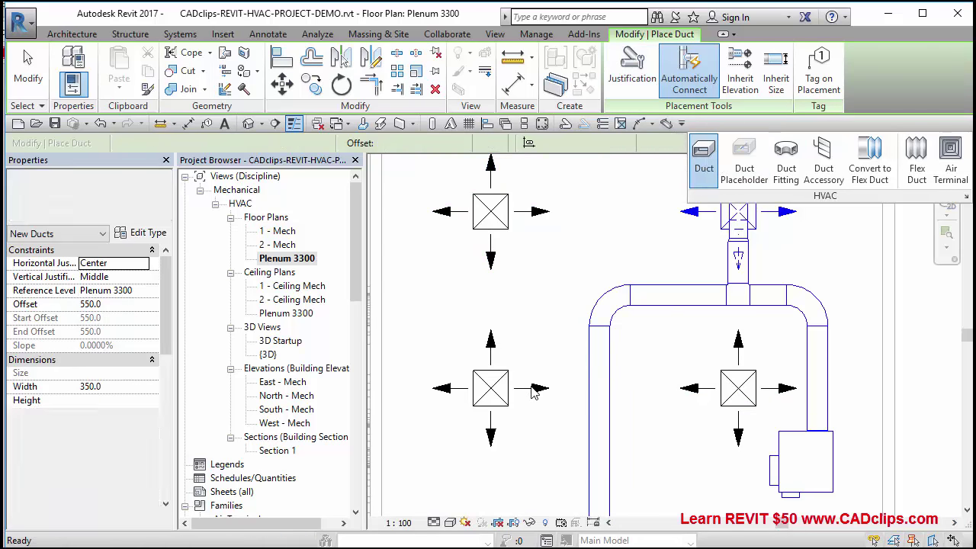
Move the lower-left diffuser of the upper-left room down about 1200 mm
{"action": "left_click", "coordinate": [501, 389]}
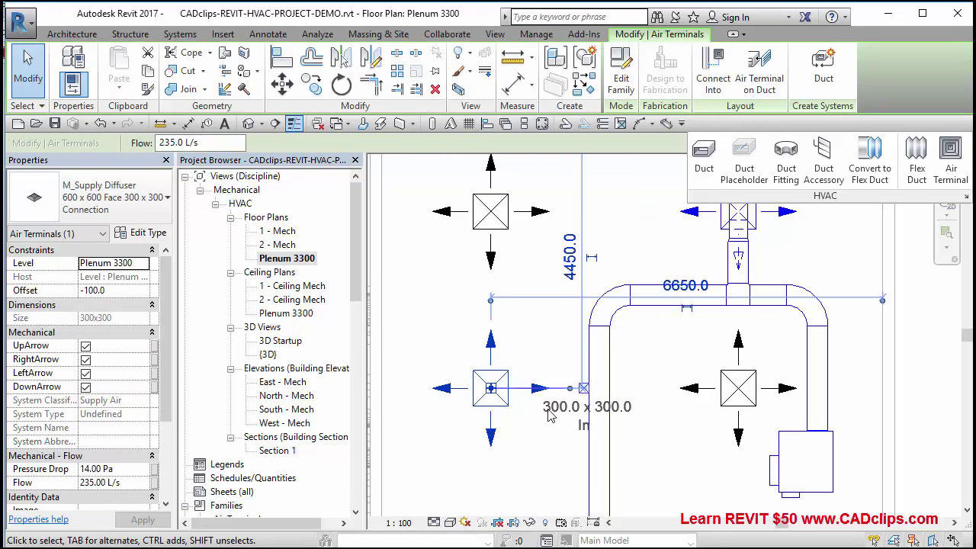
{"action": "key", "text": "Down"}
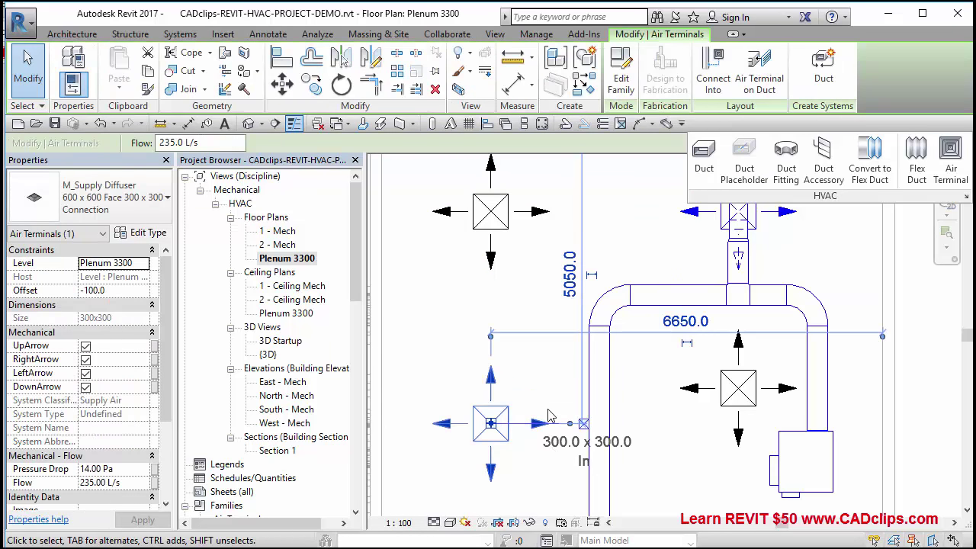
{"action": "key", "text": "Down"}
{"action": "key", "text": "Down"}
{"action": "key", "text": "Down"}
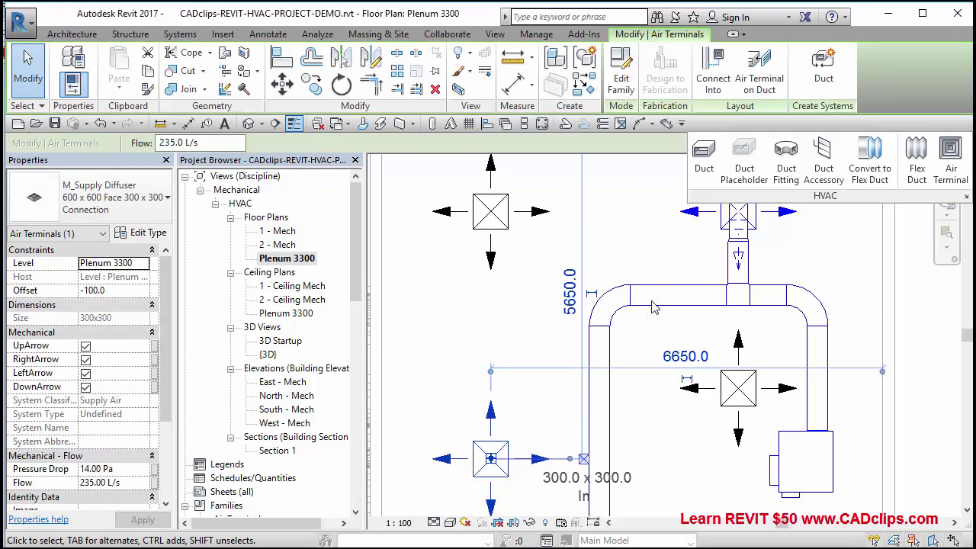
Draw a 350 x 280 branch about 1670 mm left from the long vertical duct, turning up to the upper-left diffuser
{"action": "left_click", "coordinate": [704, 170]}
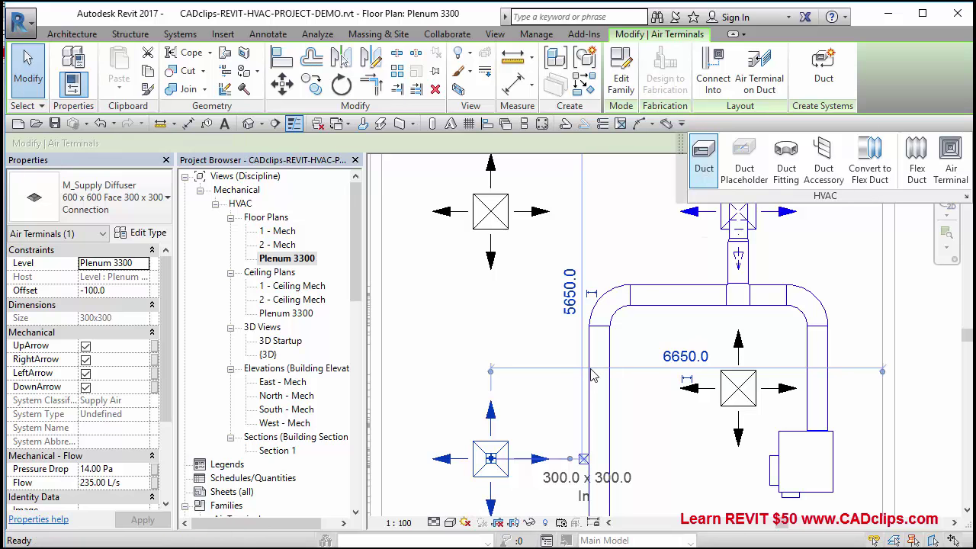
{"action": "left_click", "coordinate": [539, 383]}
{"action": "left_click", "coordinate": [497, 388]}
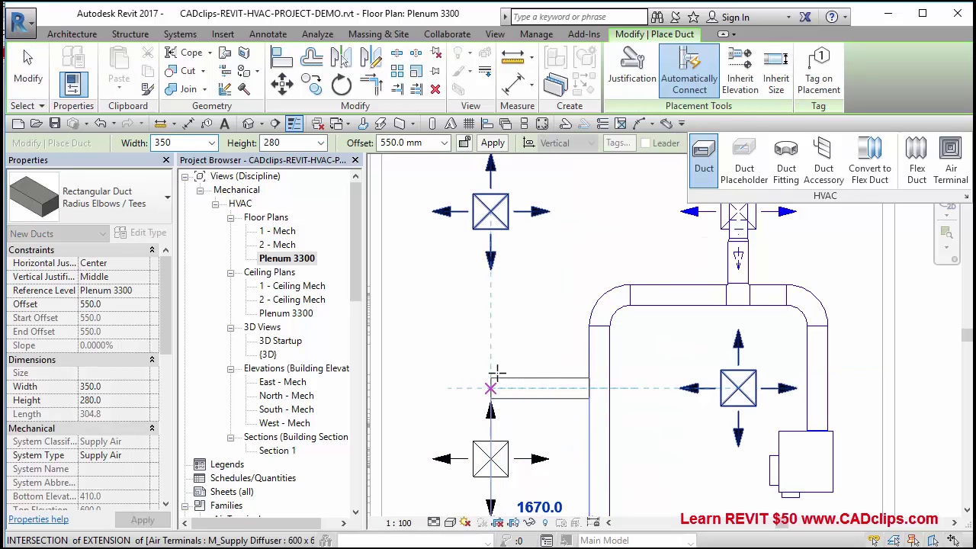
{"action": "left_click", "coordinate": [492, 219]}
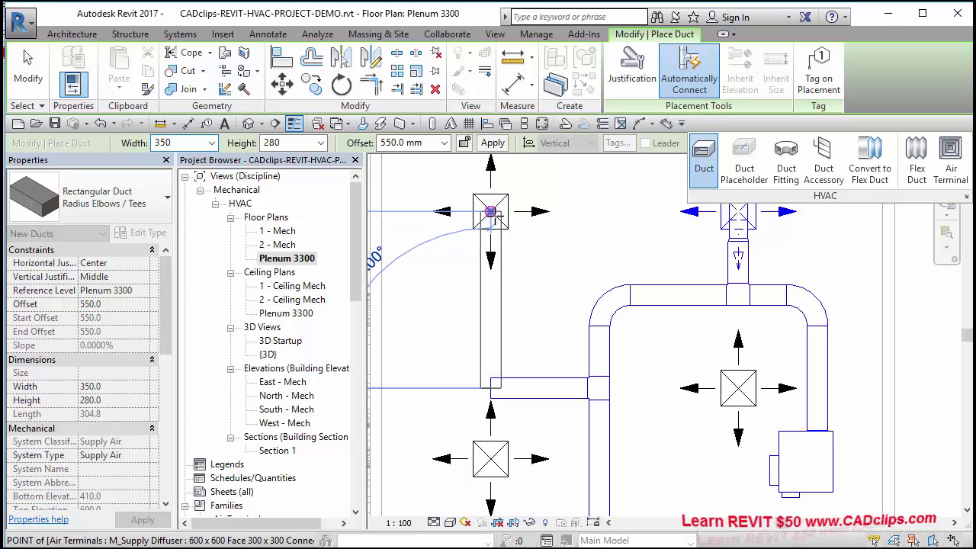
{"action": "key", "text": "Escape"}
{"action": "key", "text": "Escape"}
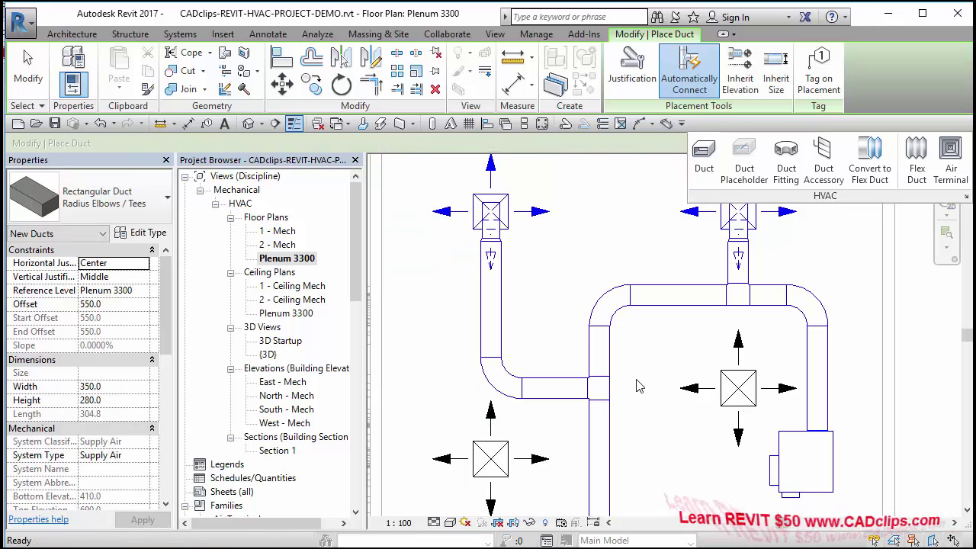
Move the horizontal part of the upper-left diffuser's branch duct up about 540 mm
{"action": "left_click", "coordinate": [547, 395]}
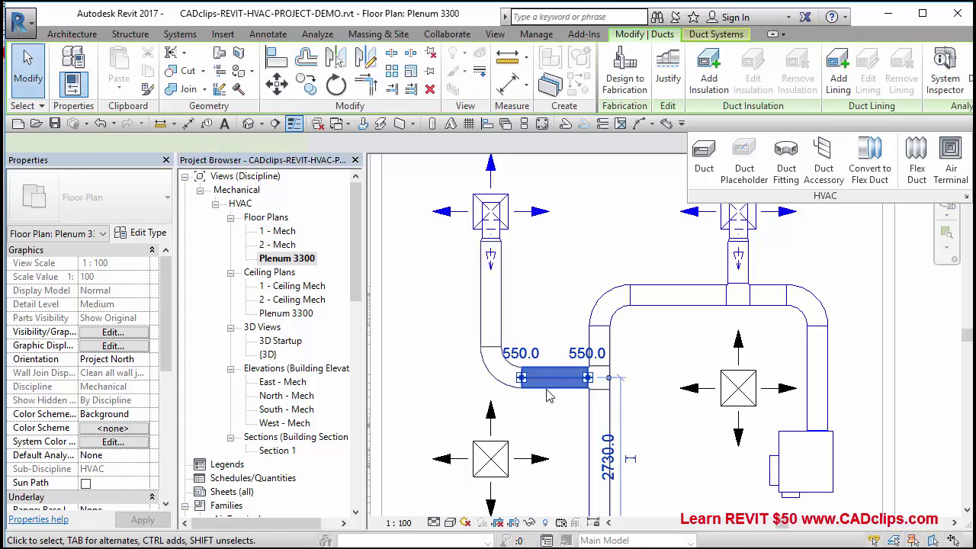
{"action": "key", "text": "Up"}
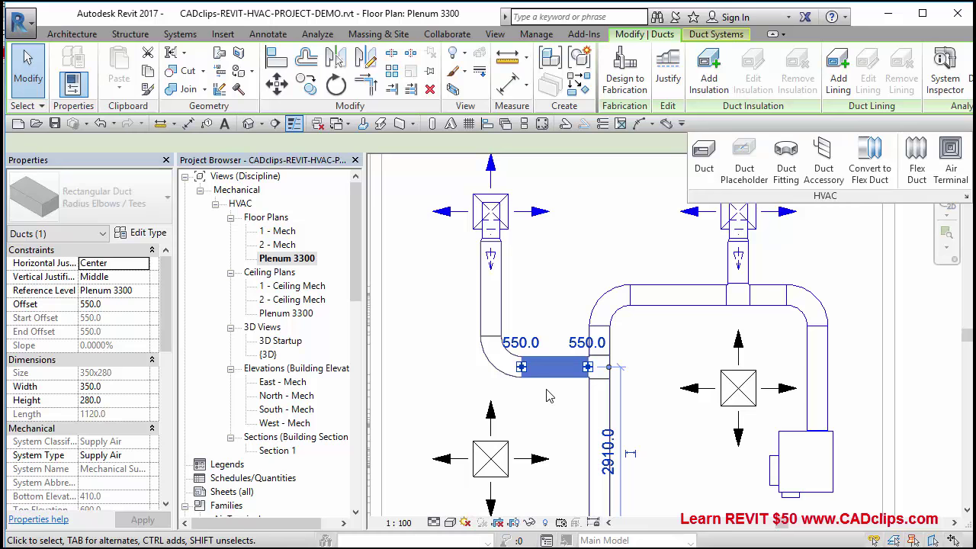
{"action": "key", "text": "Up"}
{"action": "key", "text": "Up"}
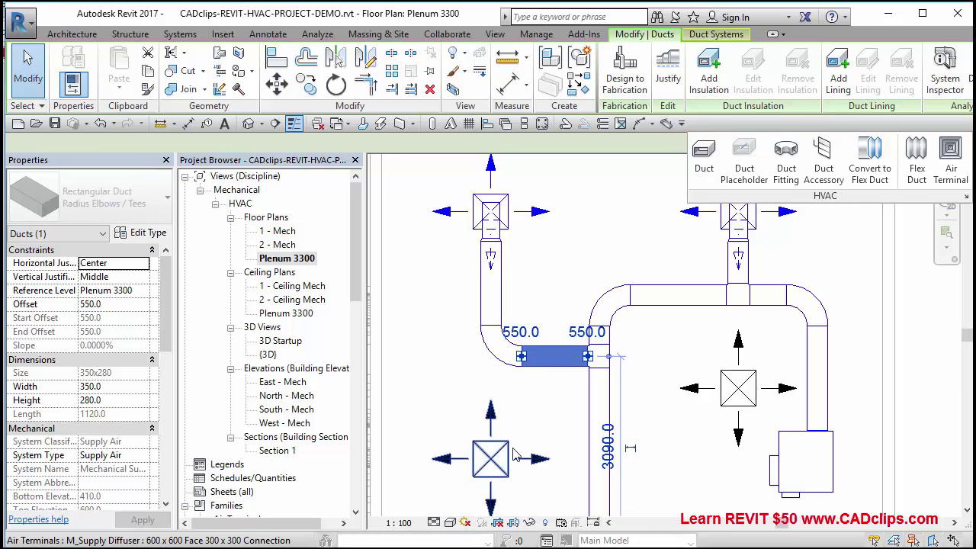
{"action": "key", "text": "Escape"}
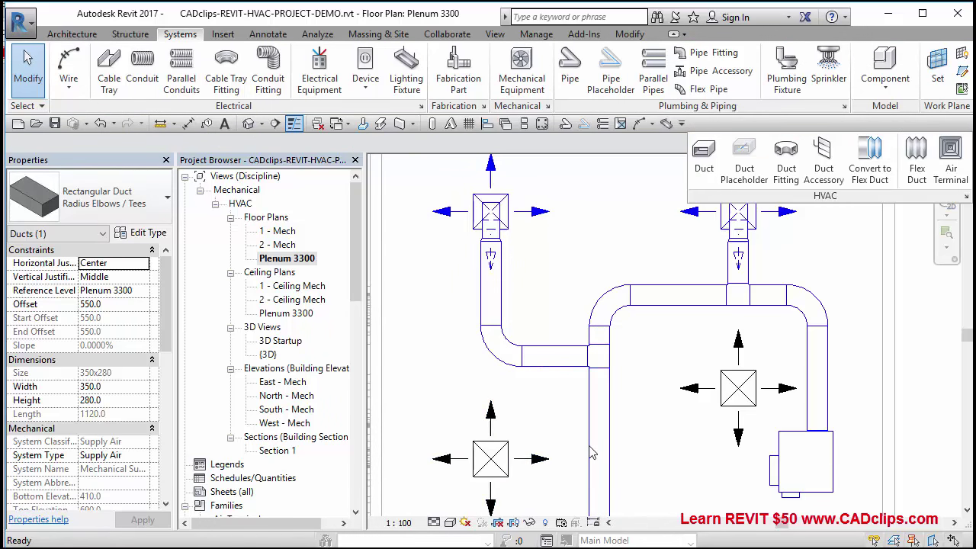
Move the upper-left room's lower-left diffuser up about 1200 mm and nudge the horizontal branch duct above it slightly upward
{"action": "left_click", "coordinate": [663, 467]}
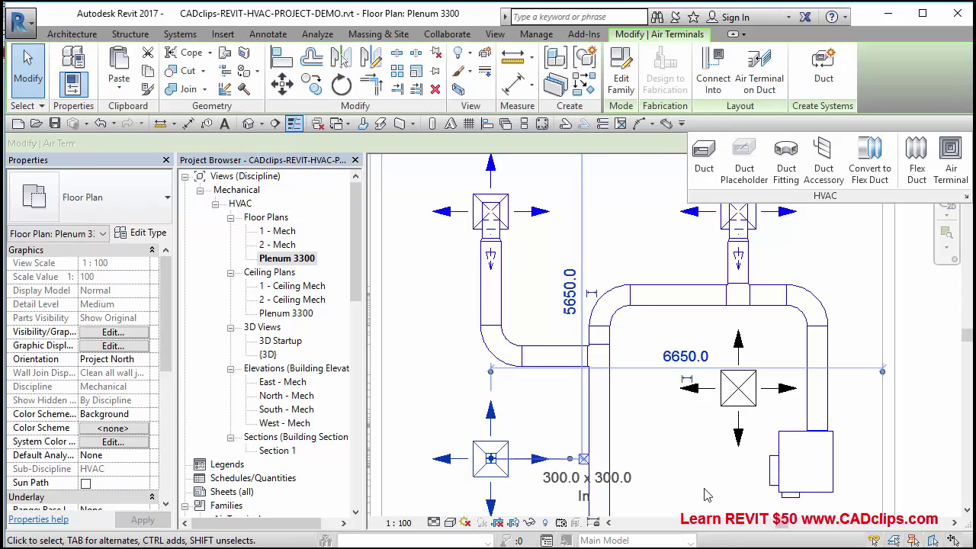
{"action": "key", "text": "shift+Up"}
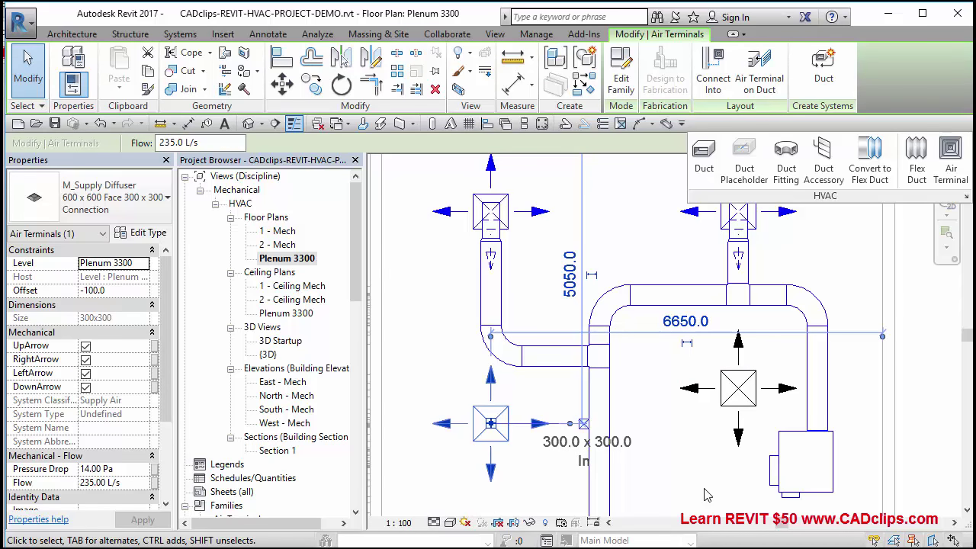
{"action": "key", "text": "shift+Up"}
{"action": "key", "text": "shift+Up"}
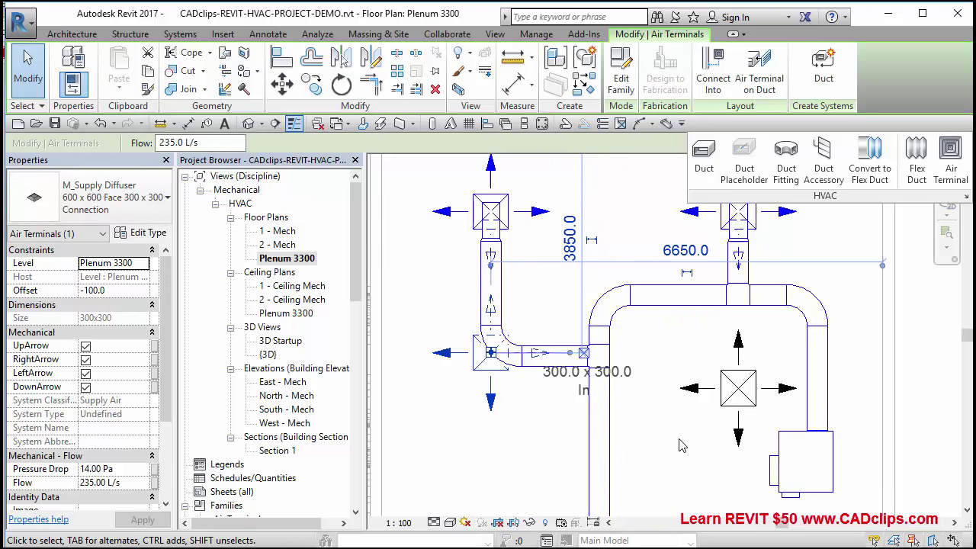
{"action": "key", "text": "shift+Down"}
{"action": "key", "text": "Escape"}
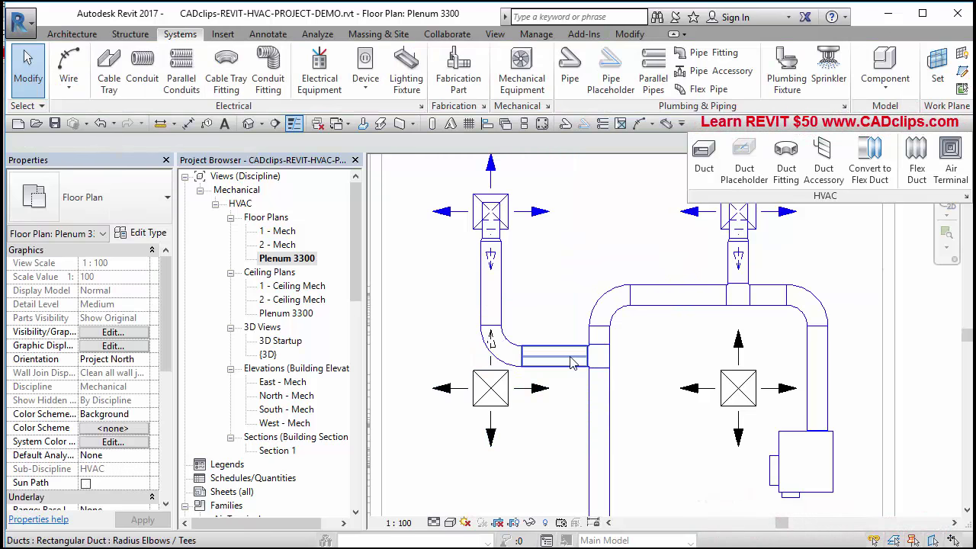
{"action": "left_click", "coordinate": [552, 385]}
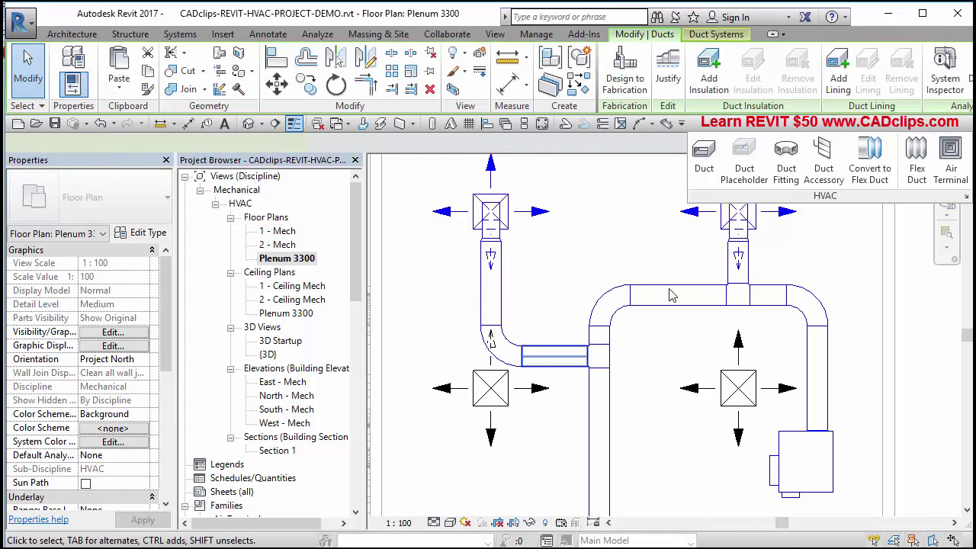
{"action": "left_click", "coordinate": [652, 410]}
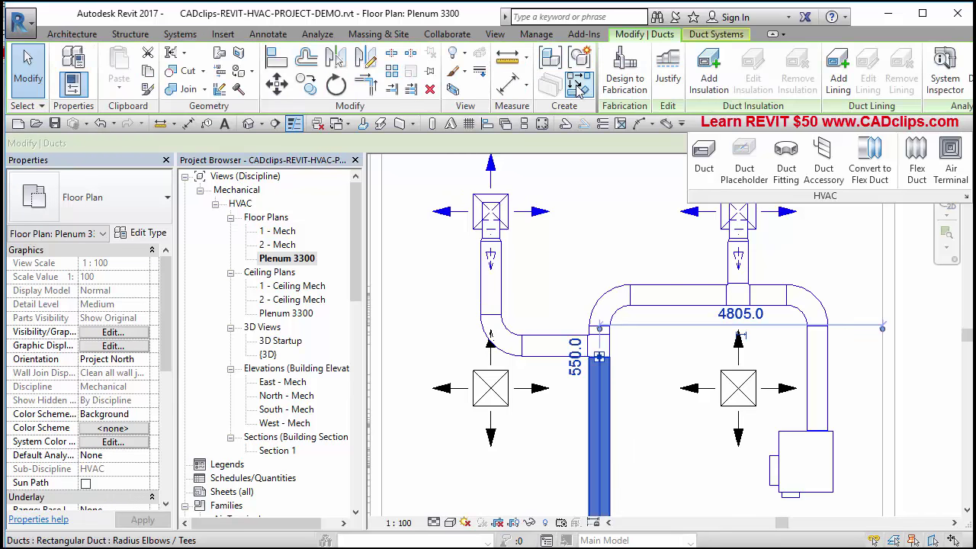
Draw 350 x 280 branches from the upper-left room's vertical ducts to its lower diffusers, about 1845 mm to the left one and 1345 mm to the right one
{"action": "key", "text": "d"}
{"action": "key", "text": "t"}
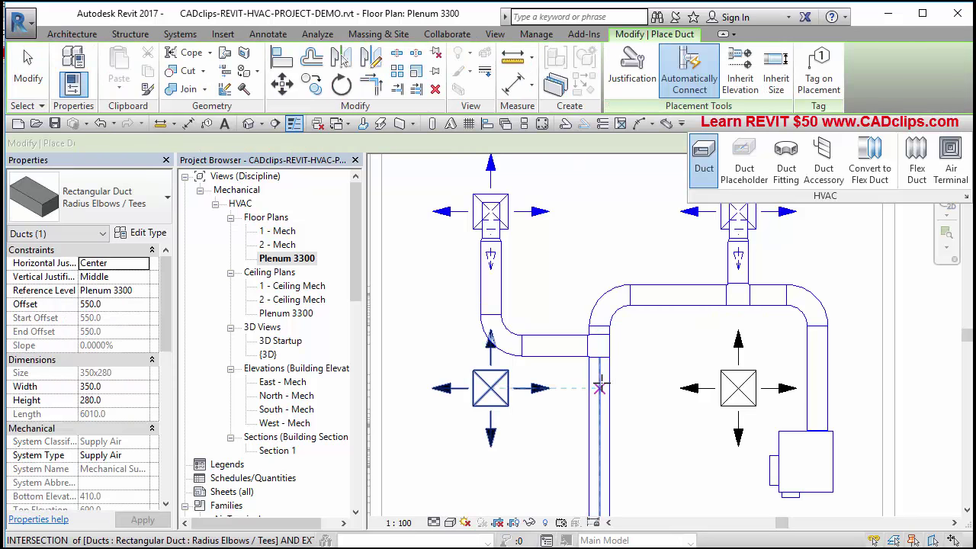
{"action": "left_click", "coordinate": [599, 388]}
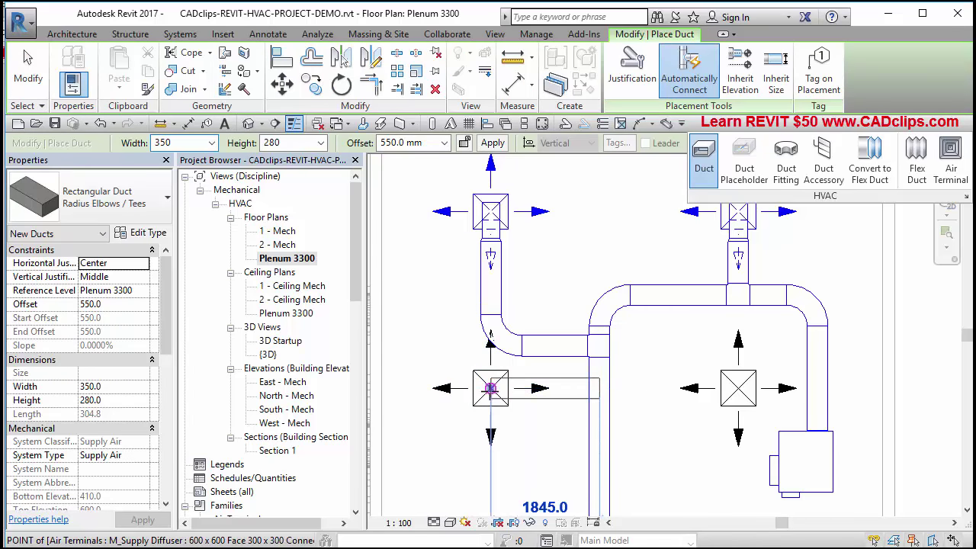
{"action": "left_click", "coordinate": [490, 388]}
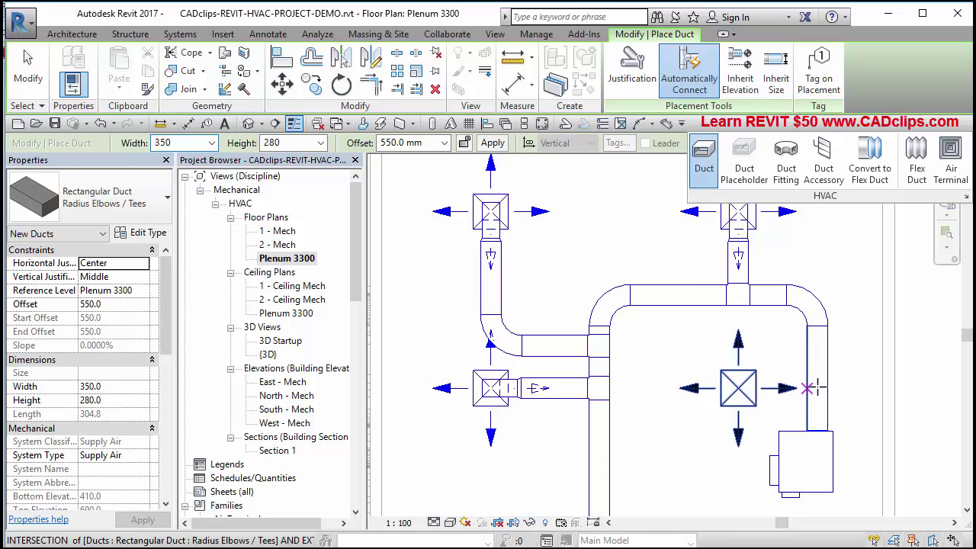
{"action": "left_click", "coordinate": [817, 388]}
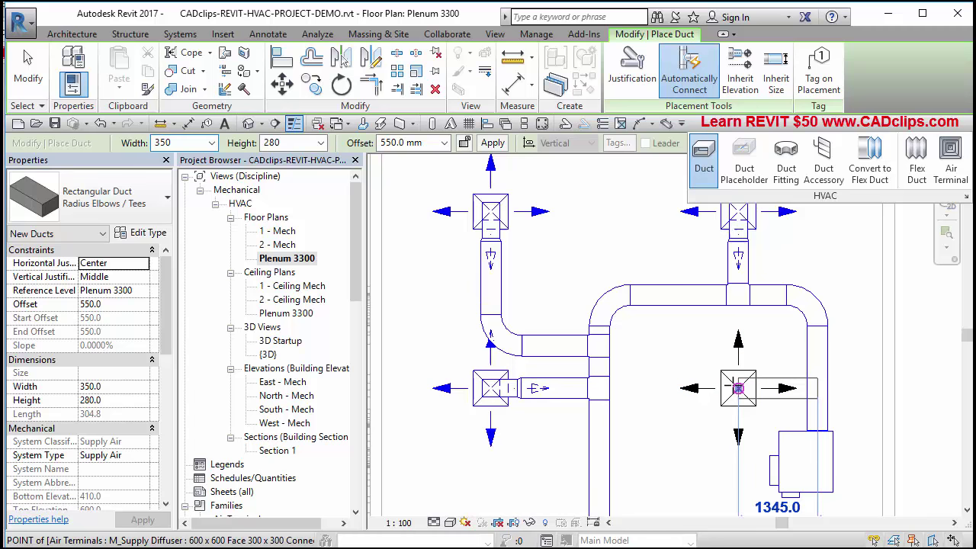
Draw a 350 x 280 branch from the long vertical duct's centerline left to the leftmost diffuser of the bottom room
{"action": "scroll", "coordinate": [702, 403], "scroll_direction": "down", "scroll_amount": 1}
{"action": "middle_click_drag", "start_coordinate": [703, 403], "coordinate": [647, 174]}
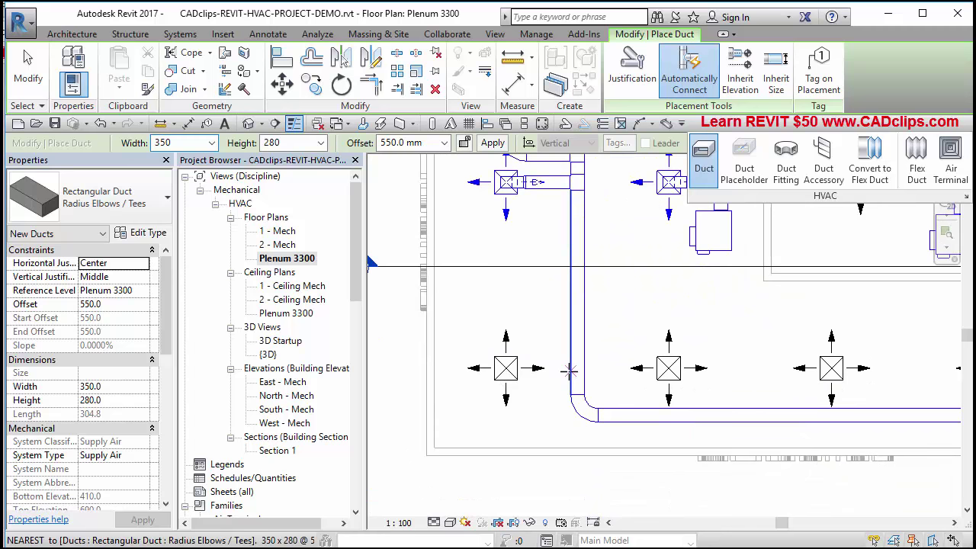
{"action": "left_click", "coordinate": [569, 368]}
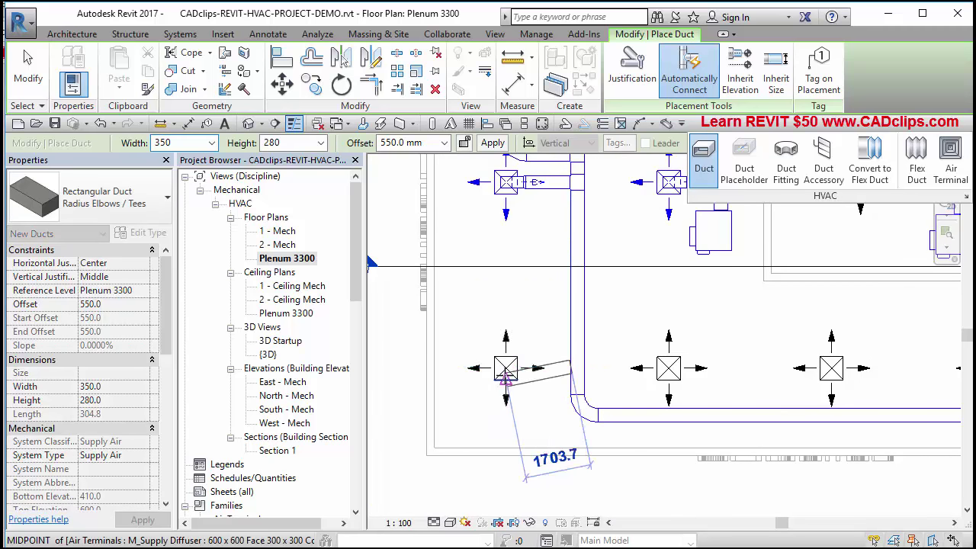
{"action": "scroll", "coordinate": [571, 366], "scroll_direction": "up", "scroll_amount": 3}
{"action": "scroll", "coordinate": [572, 374], "scroll_direction": "up", "scroll_amount": 3}
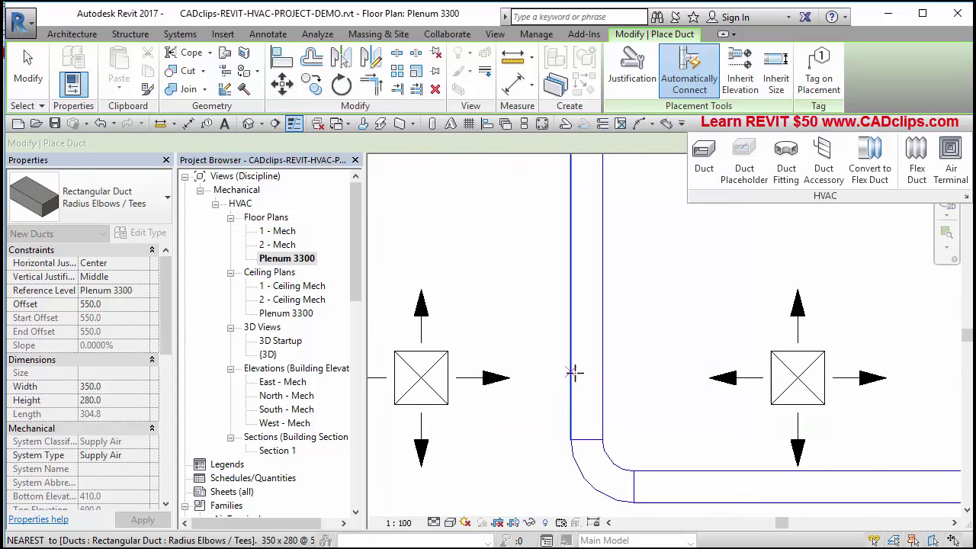
{"action": "middle_click_drag", "start_coordinate": [570, 371], "coordinate": [656, 375]}
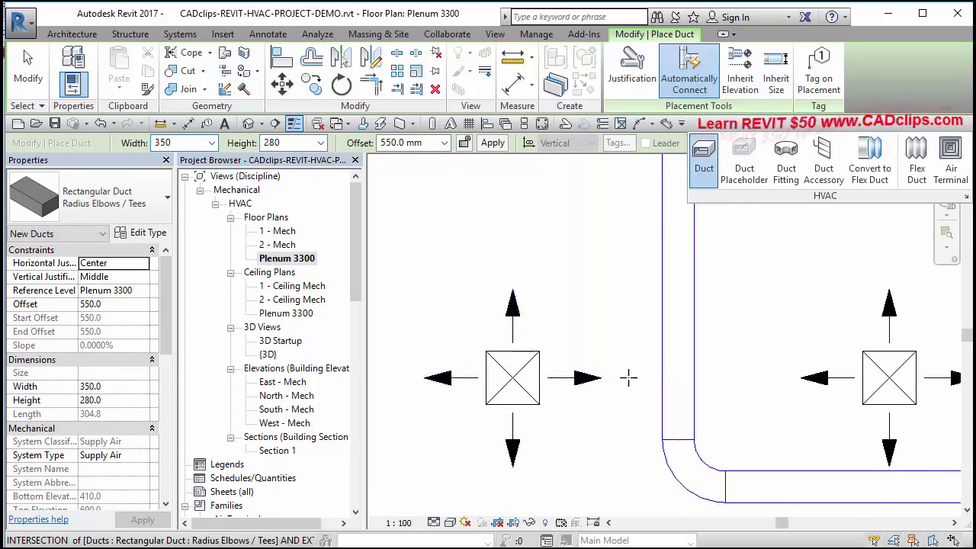
{"action": "left_click", "coordinate": [513, 377]}
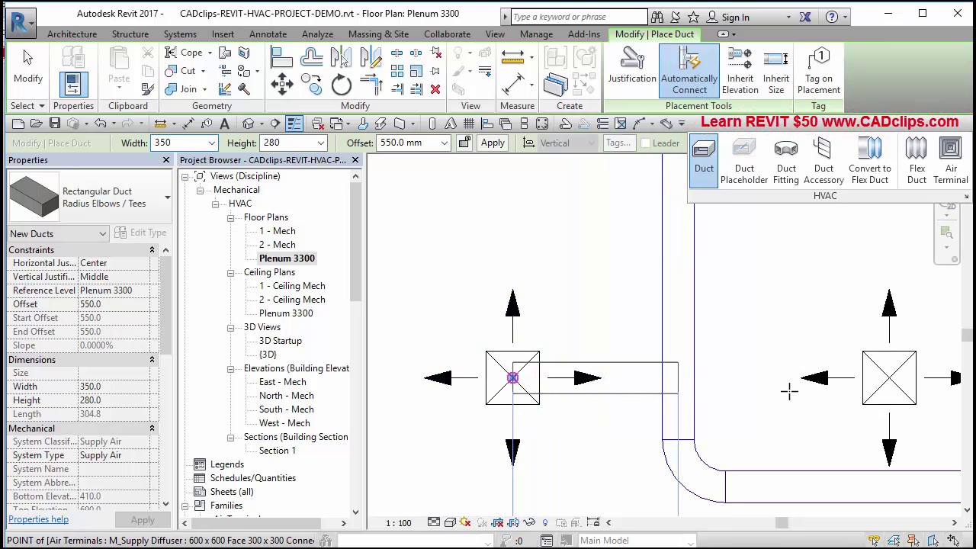
Draw three 350 x 280 branches about 1215 mm up from the horizontal main duct to the bottom room's remaining diffusers
{"action": "middle_click_drag", "start_coordinate": [721, 411], "coordinate": [604, 413]}
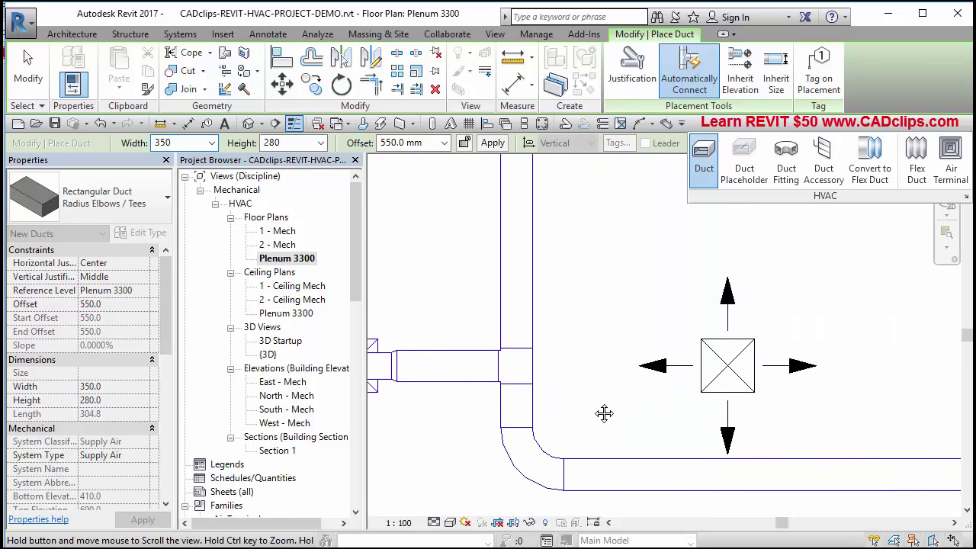
{"action": "left_click", "coordinate": [728, 475]}
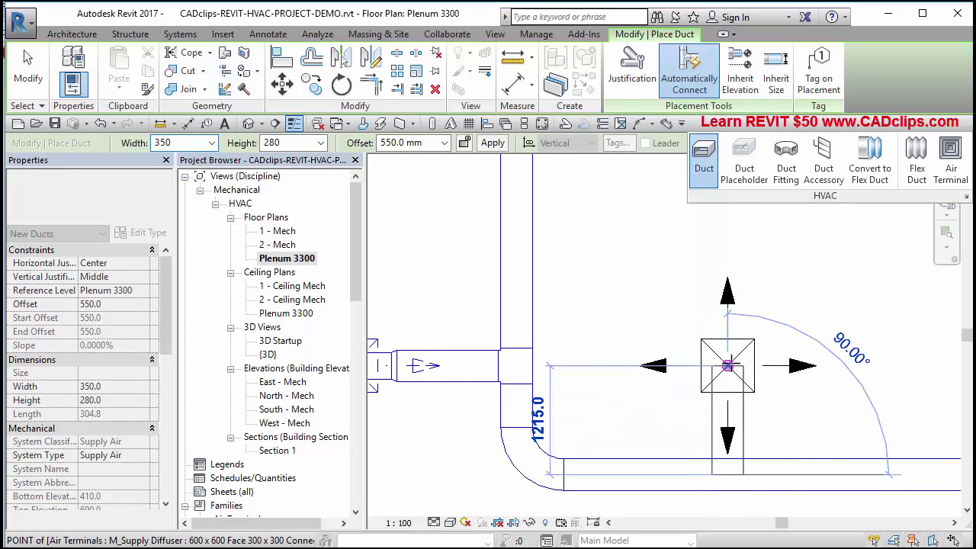
{"action": "left_click", "coordinate": [727, 366]}
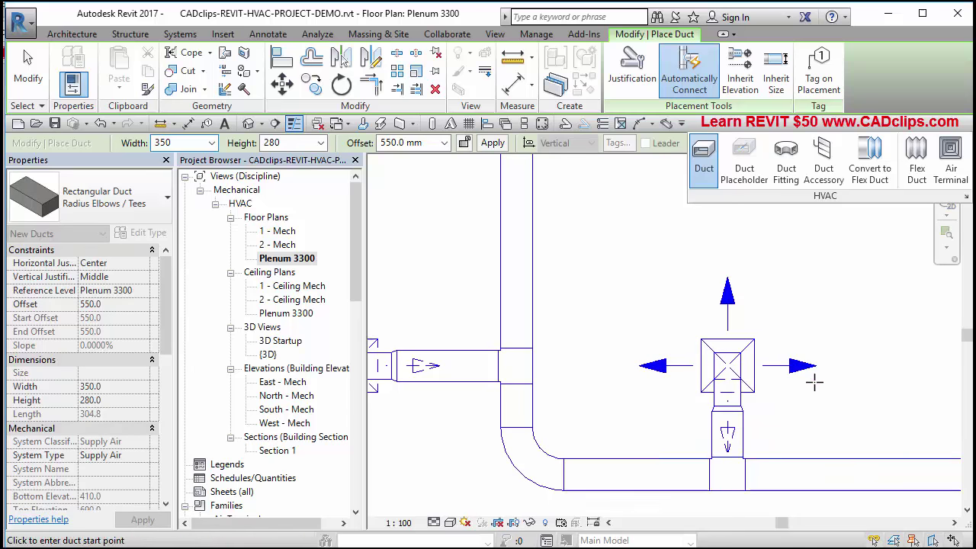
{"action": "middle_click_drag", "start_coordinate": [815, 384], "coordinate": [238, 395]}
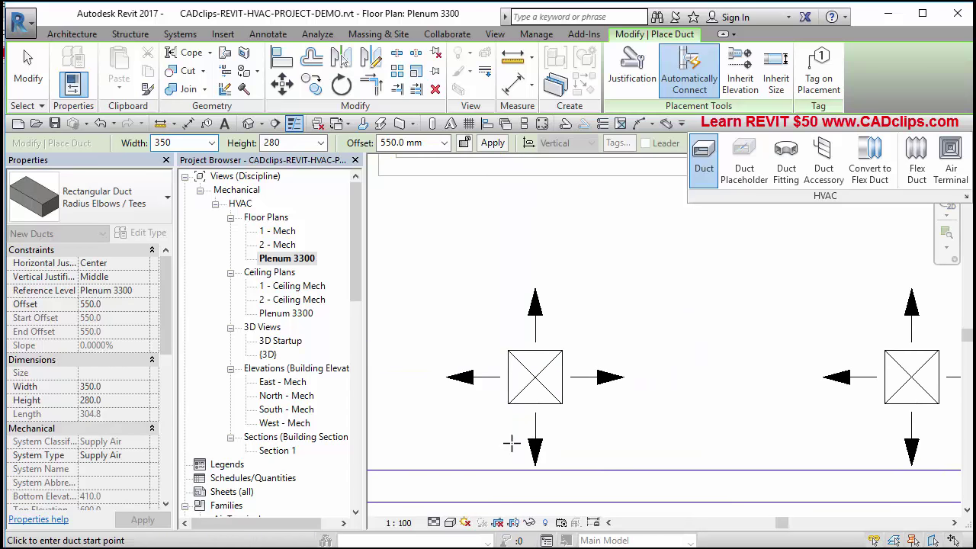
{"action": "left_click", "coordinate": [534, 486]}
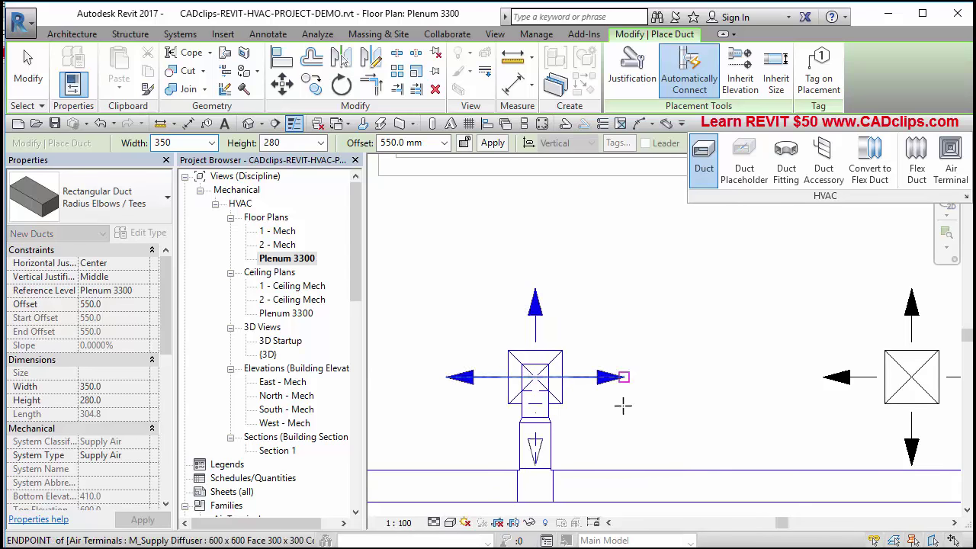
{"action": "middle_click_drag", "start_coordinate": [873, 427], "coordinate": [623, 383]}
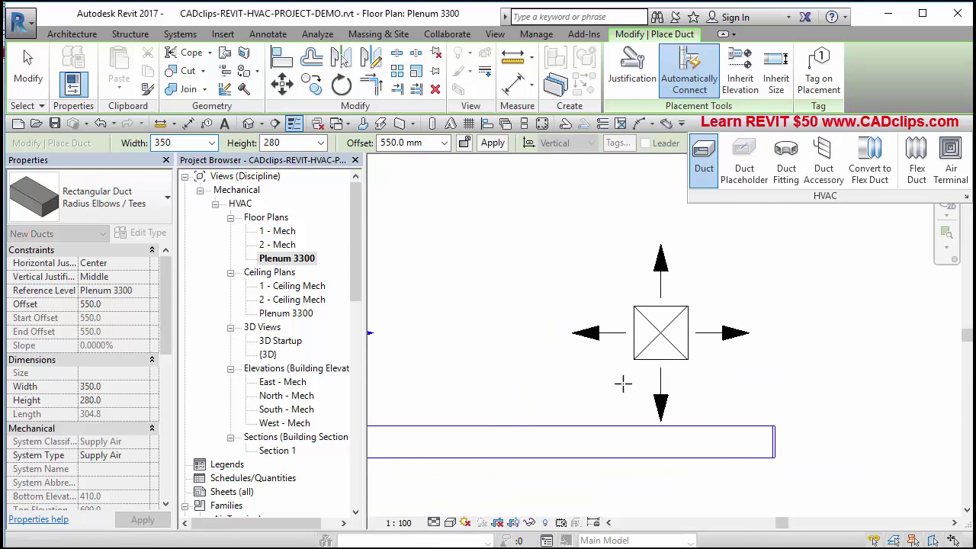
{"action": "left_click", "coordinate": [661, 441]}
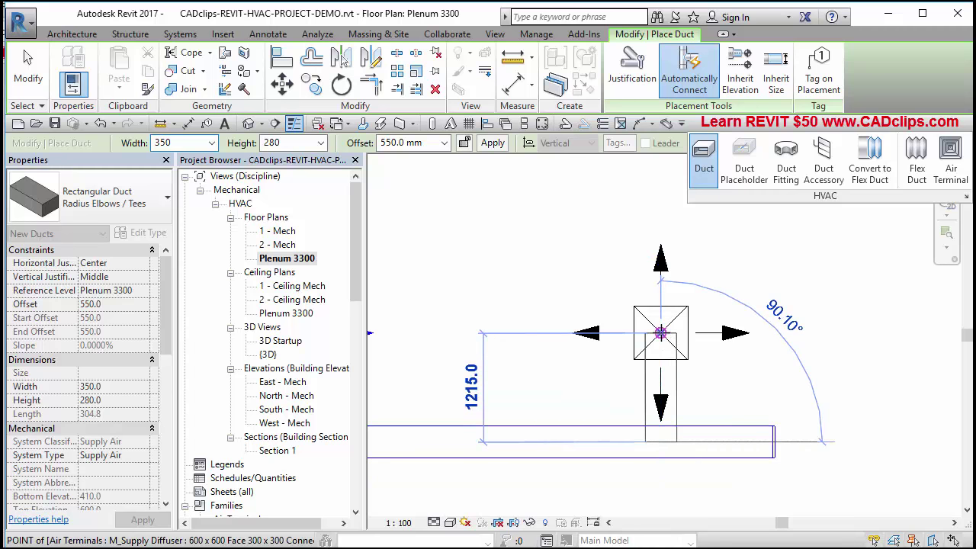
{"action": "left_click", "coordinate": [763, 373]}
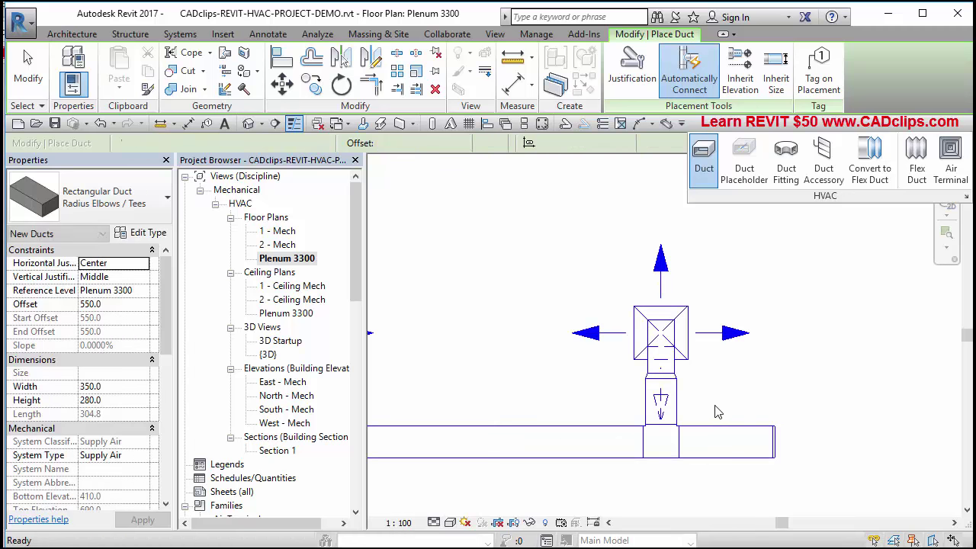
{"action": "key", "text": "Escape"}
{"action": "key", "text": "Escape"}
Draw 350 x 280 branches from the upper-right room's vertical duct to the two diffusers on its right side
{"action": "scroll", "coordinate": [713, 412], "scroll_direction": "down", "scroll_amount": 4}
{"action": "scroll", "coordinate": [713, 414], "scroll_direction": "down", "scroll_amount": 1}
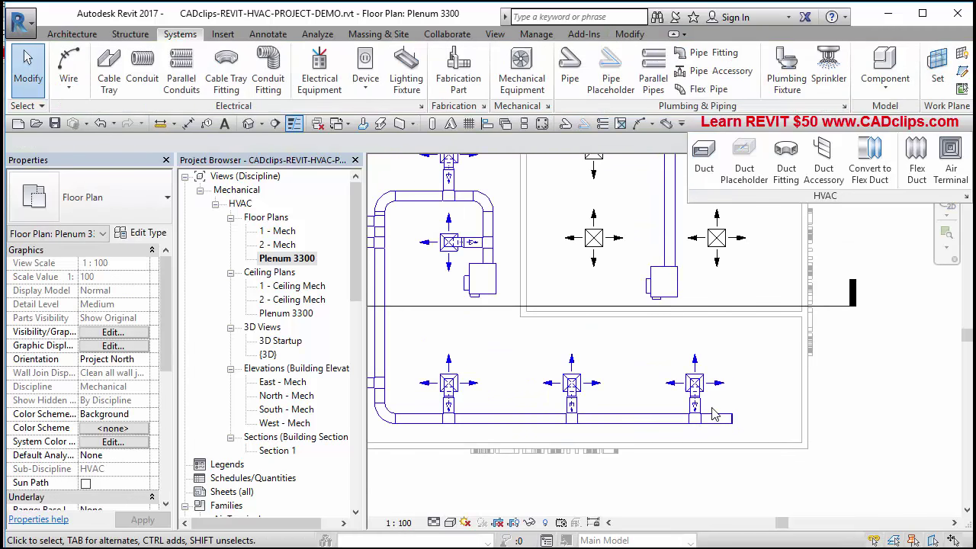
{"action": "scroll", "coordinate": [713, 413], "scroll_direction": "down", "scroll_amount": 1}
{"action": "scroll", "coordinate": [678, 274], "scroll_direction": "up", "scroll_amount": 5}
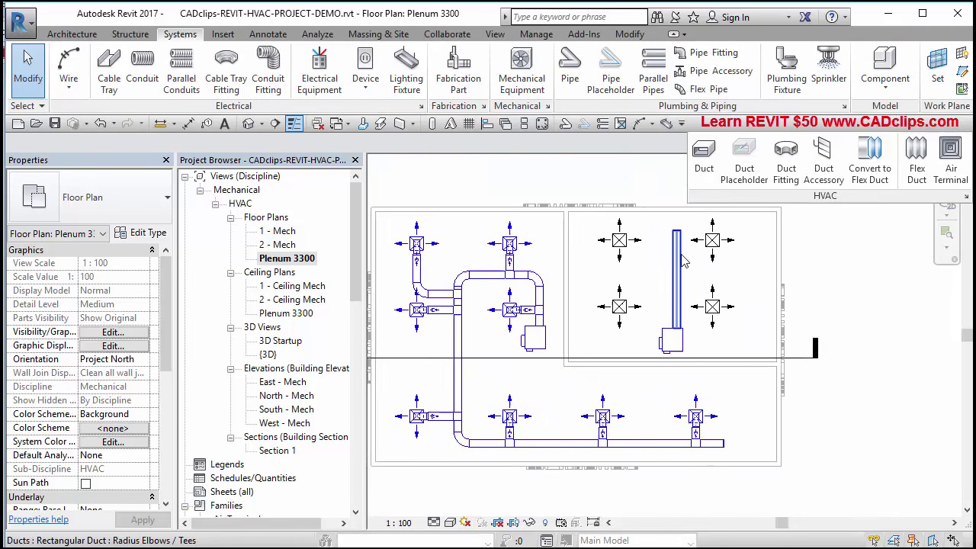
{"action": "left_click", "coordinate": [692, 166]}
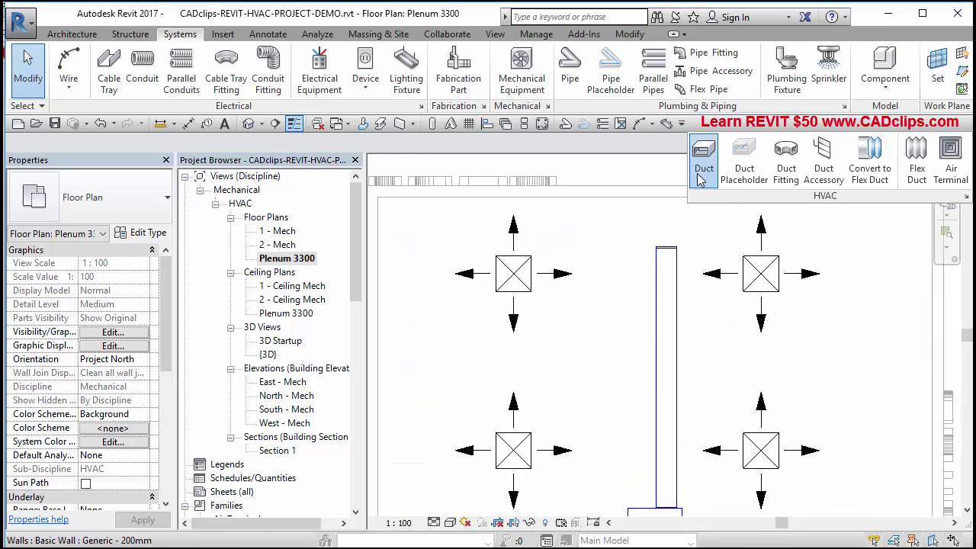
{"action": "left_click", "coordinate": [666, 273]}
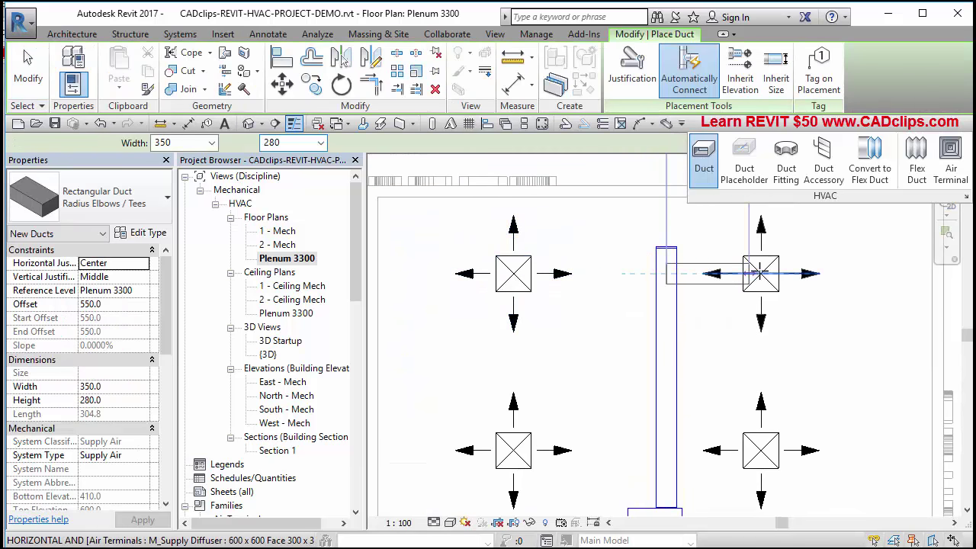
{"action": "left_click", "coordinate": [761, 273]}
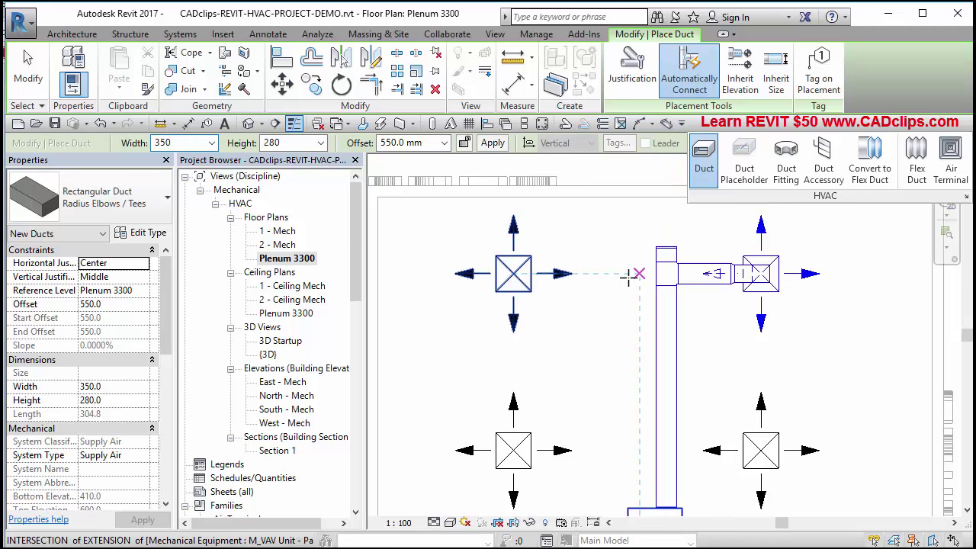
{"action": "left_click", "coordinate": [682, 453]}
{"action": "left_click", "coordinate": [761, 450]}
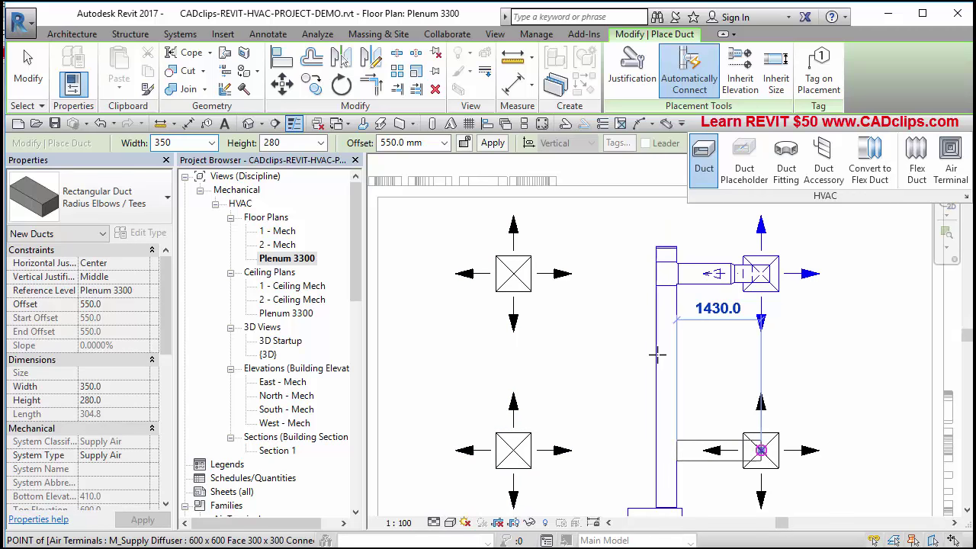
{"action": "key", "text": "Escape"}
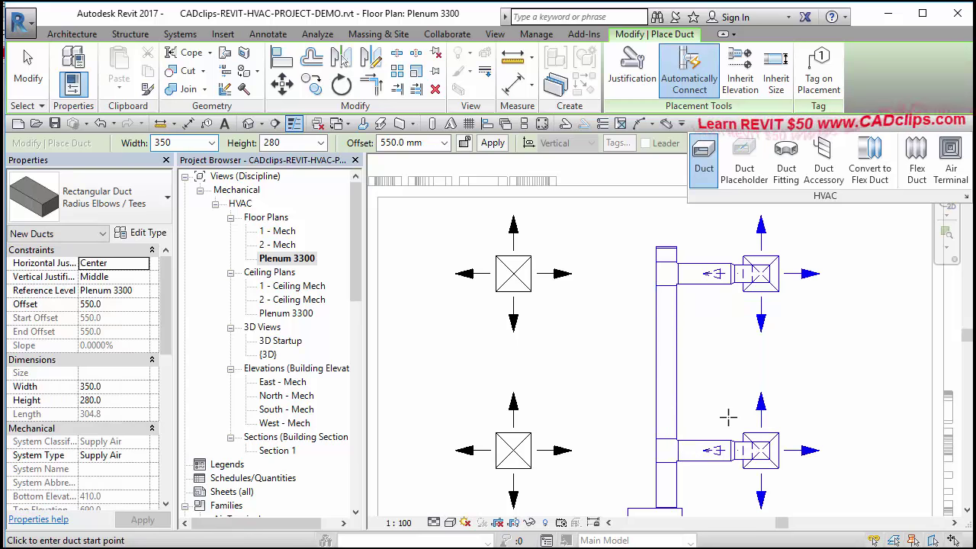
{"action": "key", "text": "Escape"}
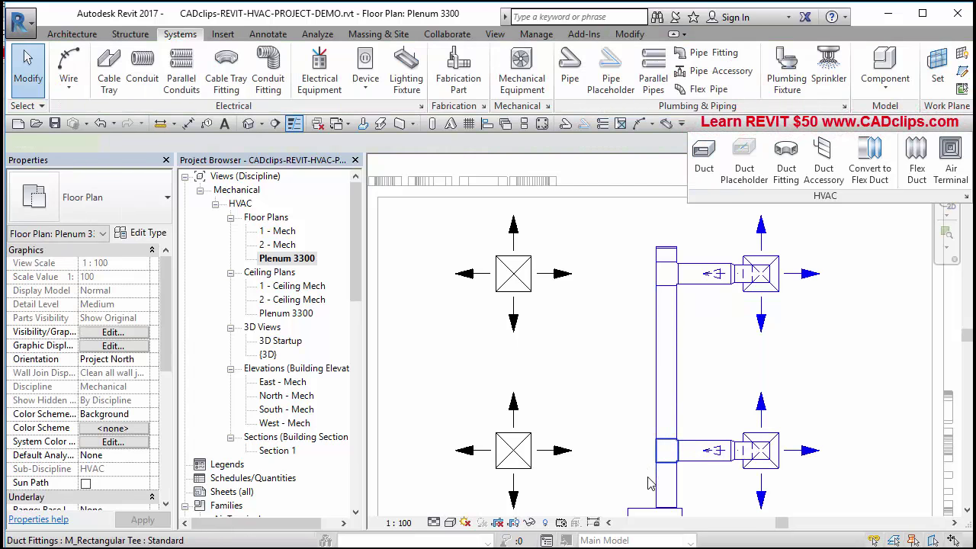
Select the lower and upper tee fittings on the upper-right room's vertical duct in turn to examine their controls
{"action": "left_click", "coordinate": [652, 469]}
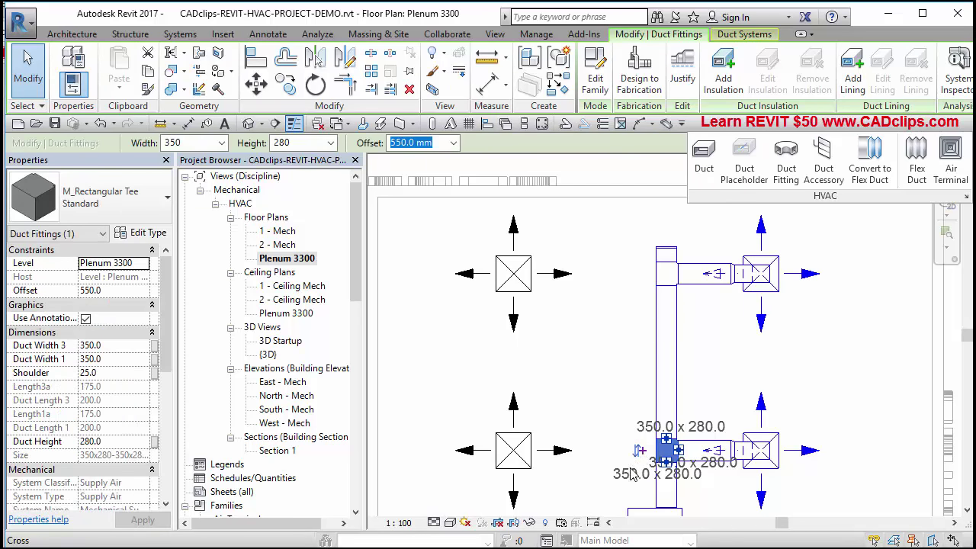
{"action": "key", "text": "Escape"}
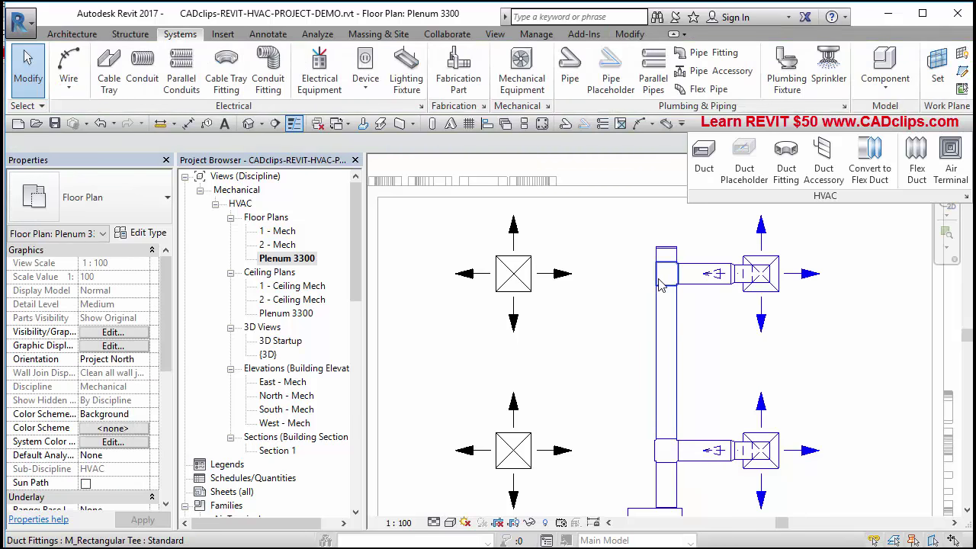
{"action": "left_click", "coordinate": [646, 278]}
{"action": "scroll", "coordinate": [646, 279], "scroll_direction": "up", "scroll_amount": 3}
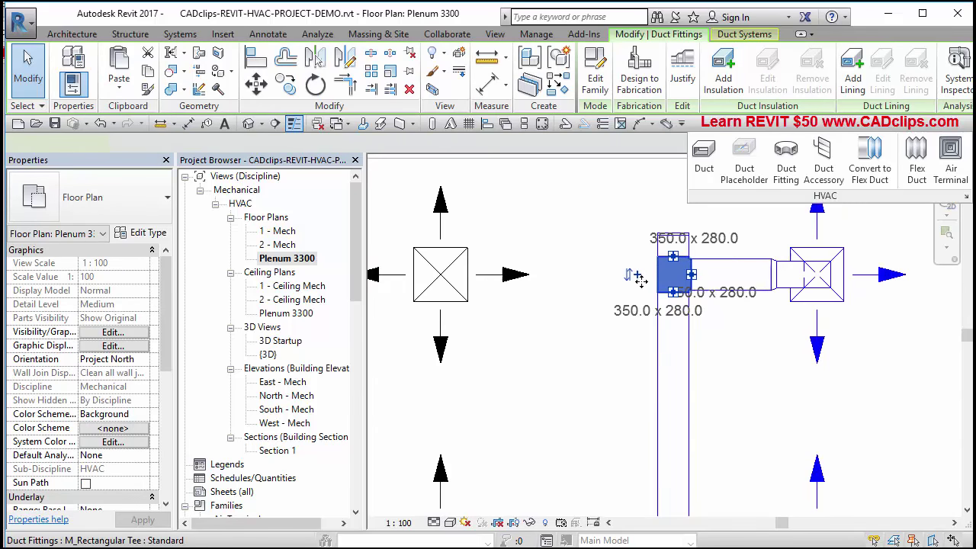
{"action": "key", "text": "Escape"}
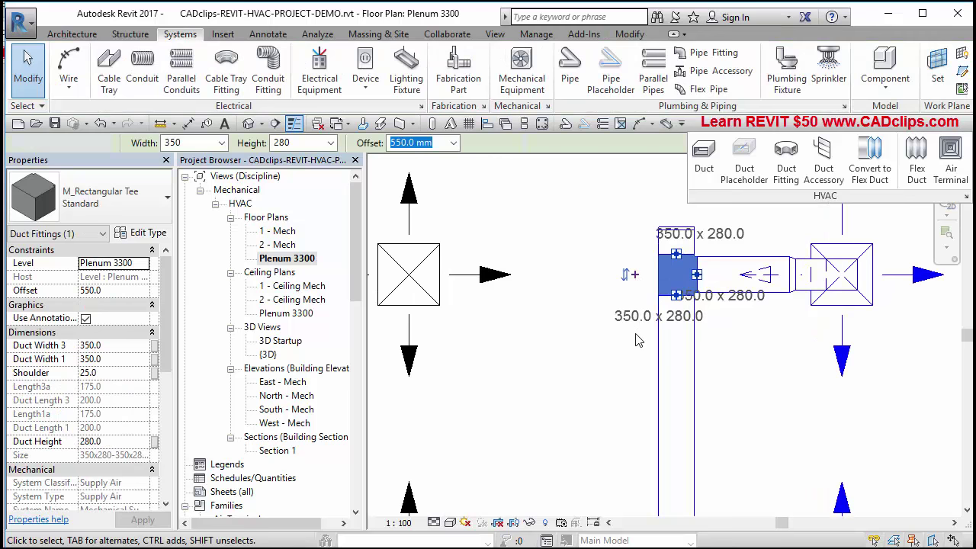
Convert the upper tee on the upper-right room's vertical duct into a cross and branch a 350 x 280 duct left to the upper-left diffuser
{"action": "left_click", "coordinate": [657, 285]}
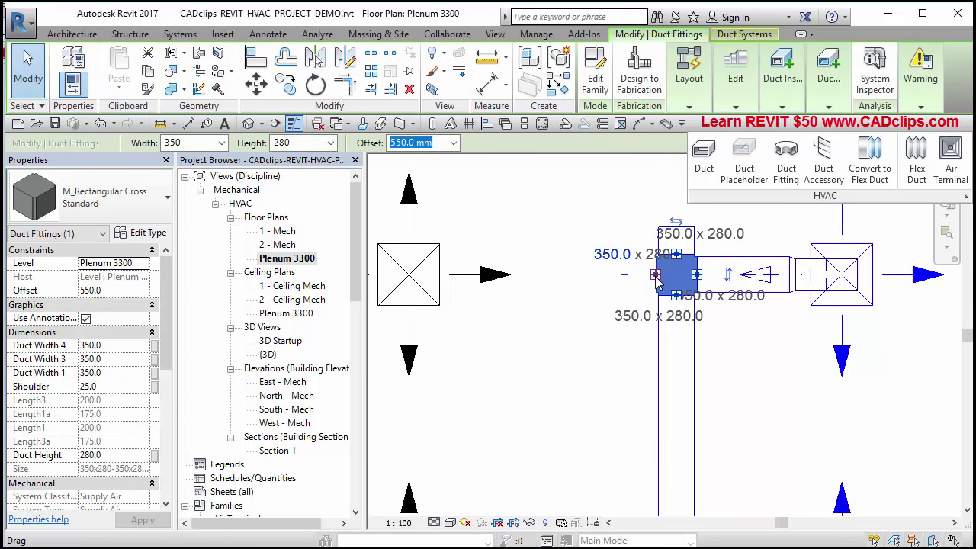
{"action": "right_click", "coordinate": [655, 276]}
{"action": "left_click", "coordinate": [674, 312]}
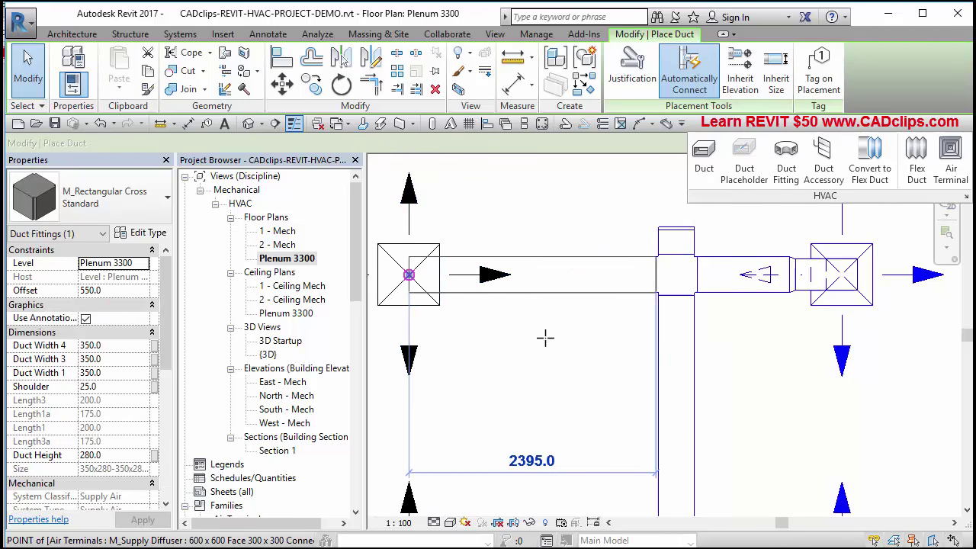
Convert the lower tee on the same vertical duct into a cross and branch a 350 x 280 duct left to the lower-left diffuser
{"action": "scroll", "coordinate": [658, 369], "scroll_direction": "down", "scroll_amount": 1}
{"action": "middle_click_drag", "start_coordinate": [669, 372], "coordinate": [673, 190]}
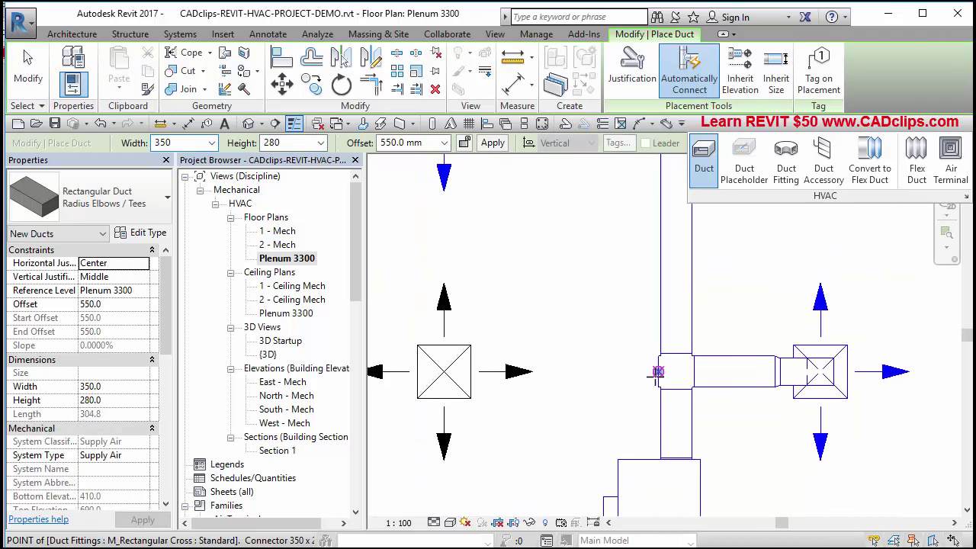
{"action": "left_click", "coordinate": [657, 372]}
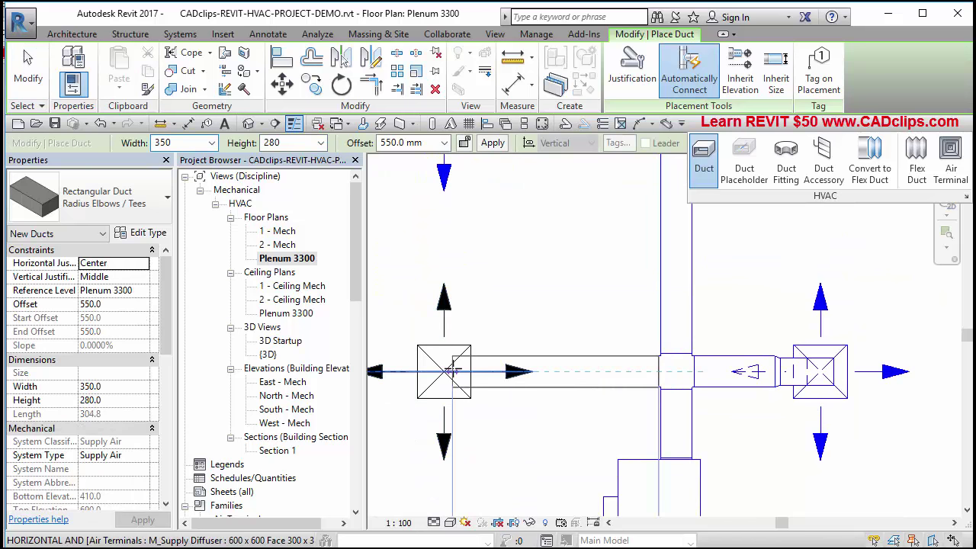
{"action": "left_click", "coordinate": [608, 324]}
{"action": "key", "text": "Escape"}
{"action": "key", "text": "Escape"}
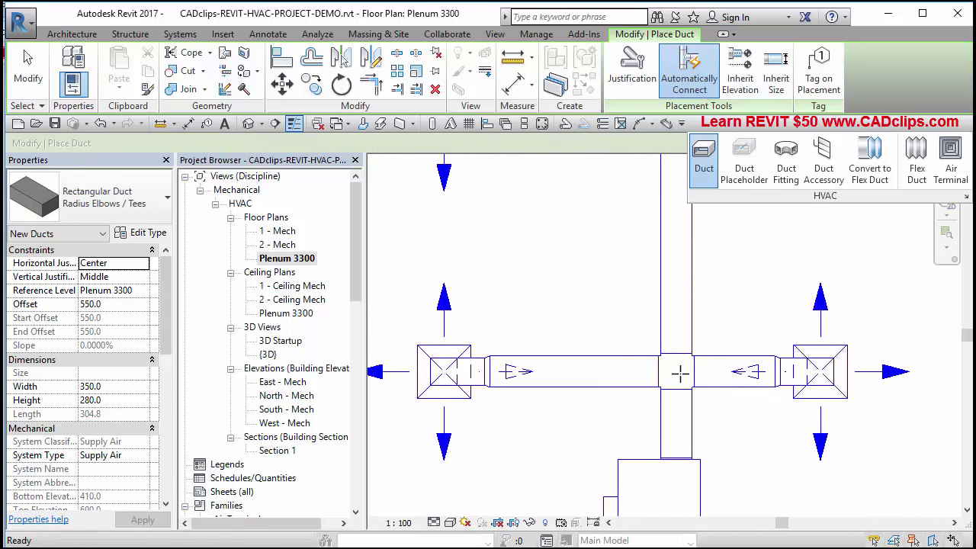
Examine the finished supply branches in plan and in the 3D view, and return to the Plenum 3300 floor plan
{"action": "scroll", "coordinate": [679, 381], "scroll_direction": "down", "scroll_amount": 2}
{"action": "scroll", "coordinate": [678, 381], "scroll_direction": "down", "scroll_amount": 3}
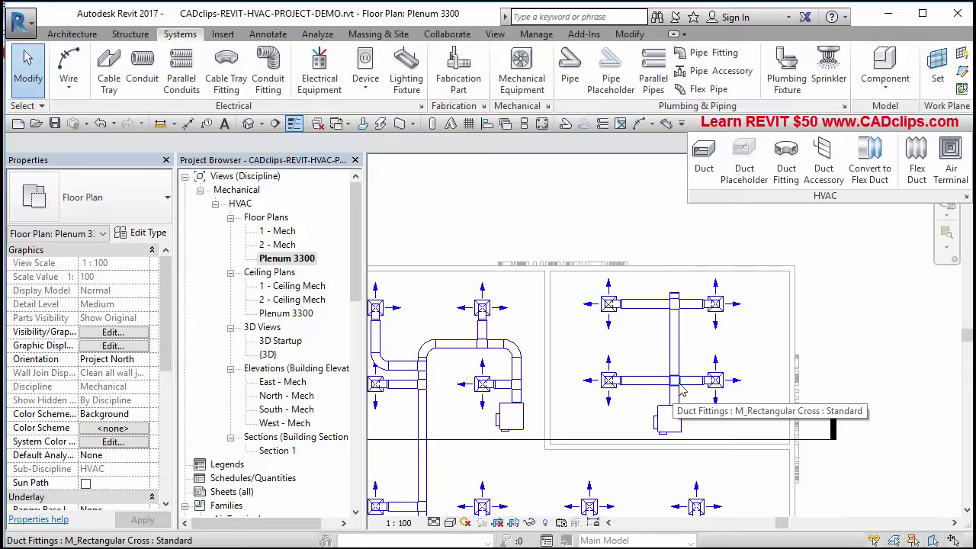
{"action": "middle_click_drag", "start_coordinate": [683, 390], "coordinate": [709, 343]}
{"action": "left_click", "coordinate": [248, 123]}
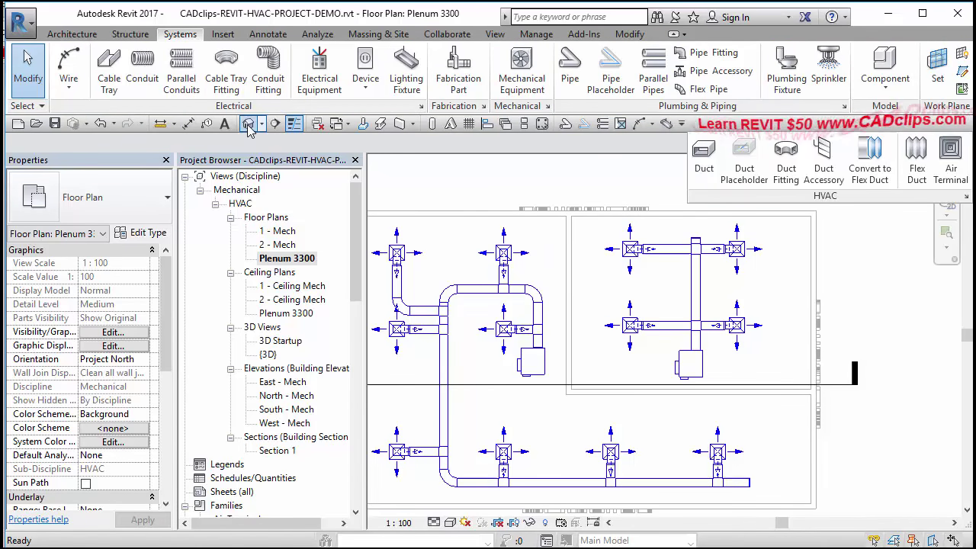
{"action": "middle_click_drag", "start_coordinate": [719, 390], "coordinate": [795, 412], "text": "shift"}
{"action": "double_click", "coordinate": [290, 258]}
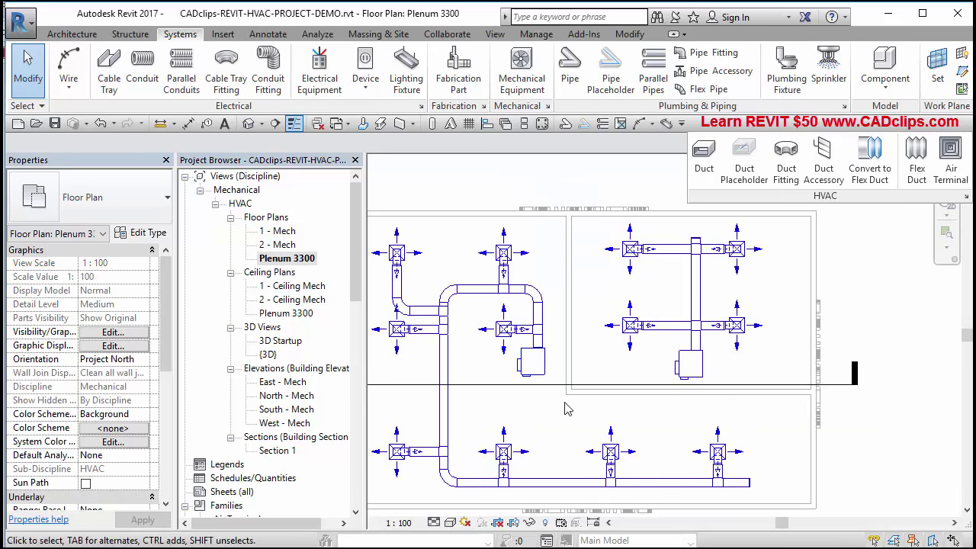
Draw a 400 x 350 return duct from the left VAV unit's return connector, 2400 mm down and about 8900 mm right
{"action": "scroll", "coordinate": [564, 407], "scroll_direction": "up", "scroll_amount": 3}
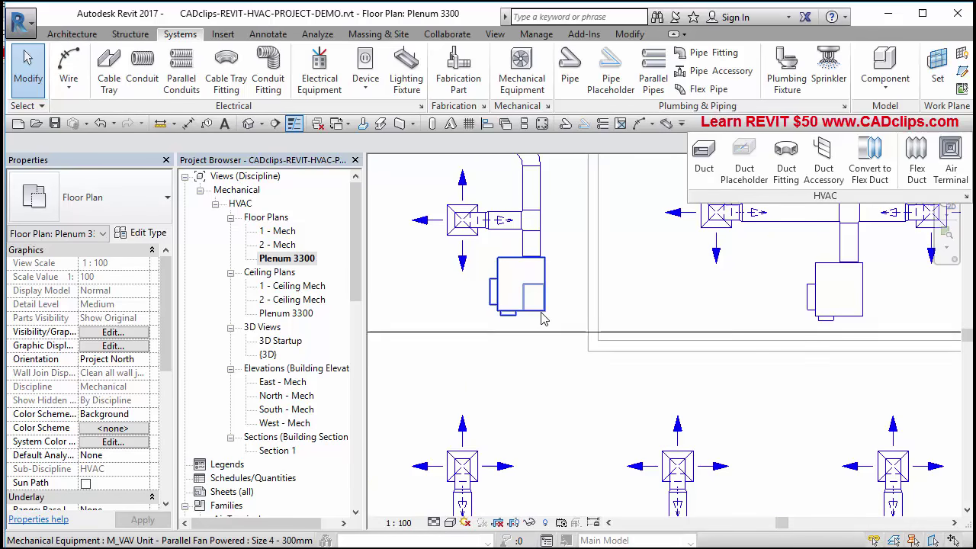
{"action": "left_click", "coordinate": [546, 323]}
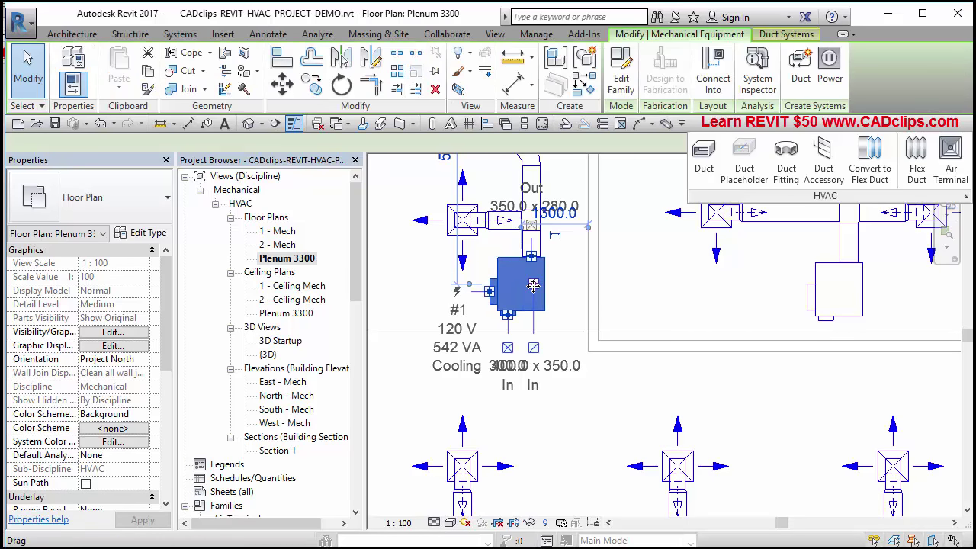
{"action": "right_click", "coordinate": [534, 285]}
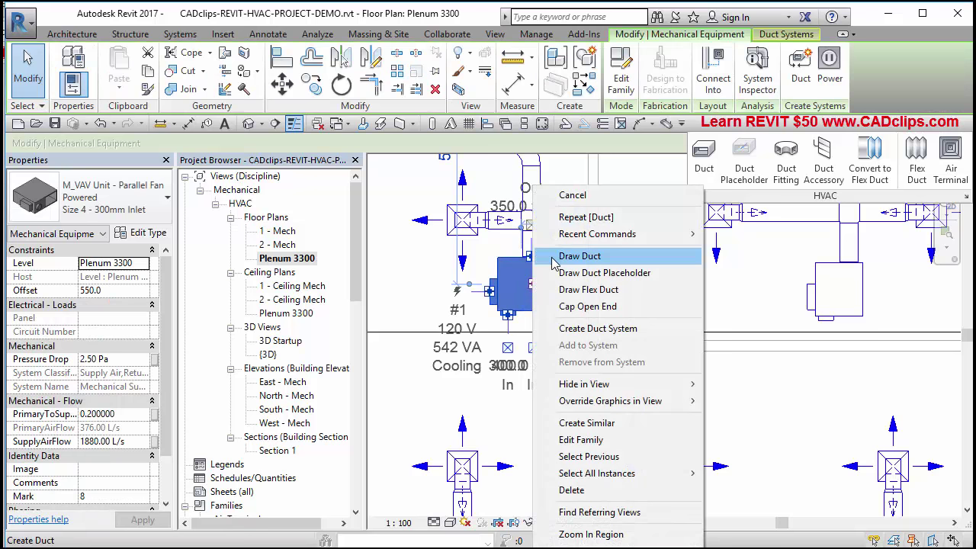
{"action": "left_click", "coordinate": [577, 257]}
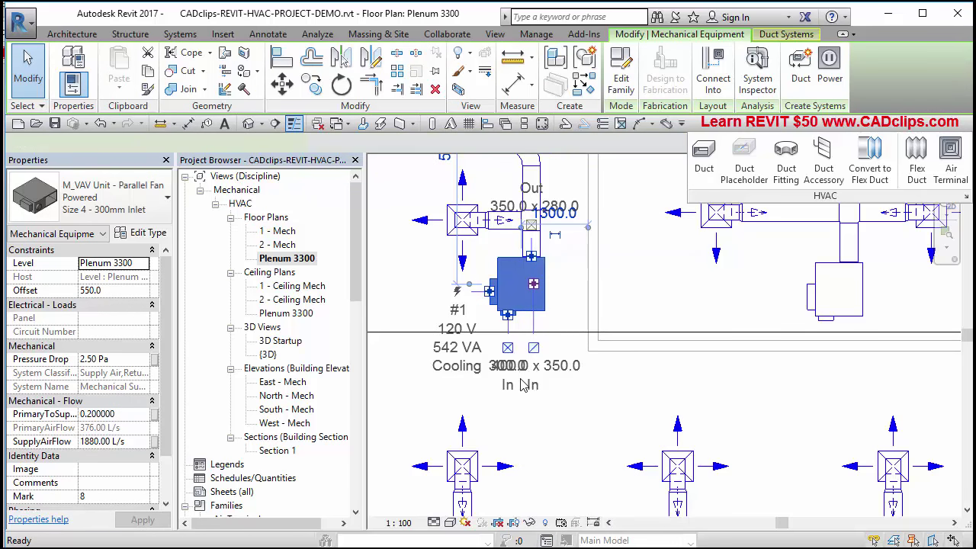
{"action": "left_click", "coordinate": [532, 407]}
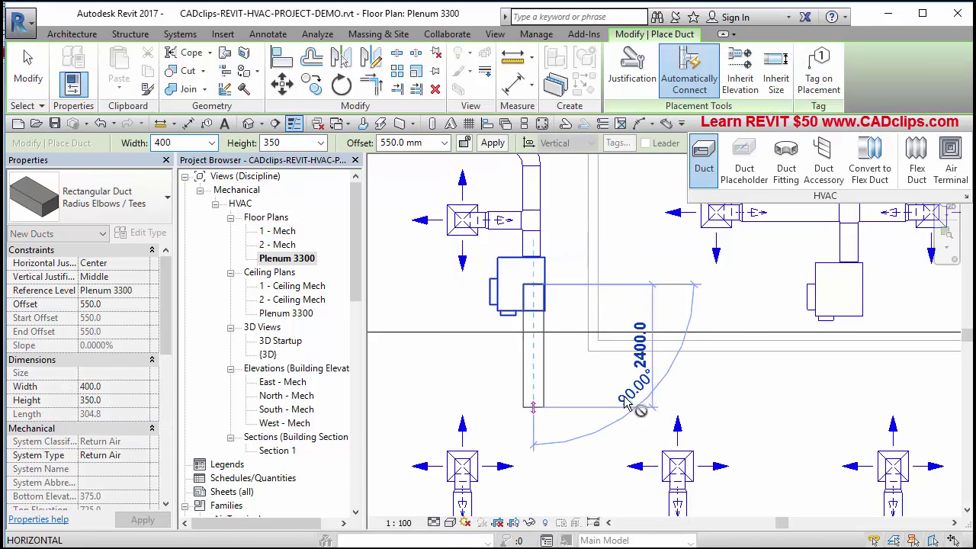
{"action": "middle_click_drag", "start_coordinate": [904, 403], "coordinate": [753, 415]}
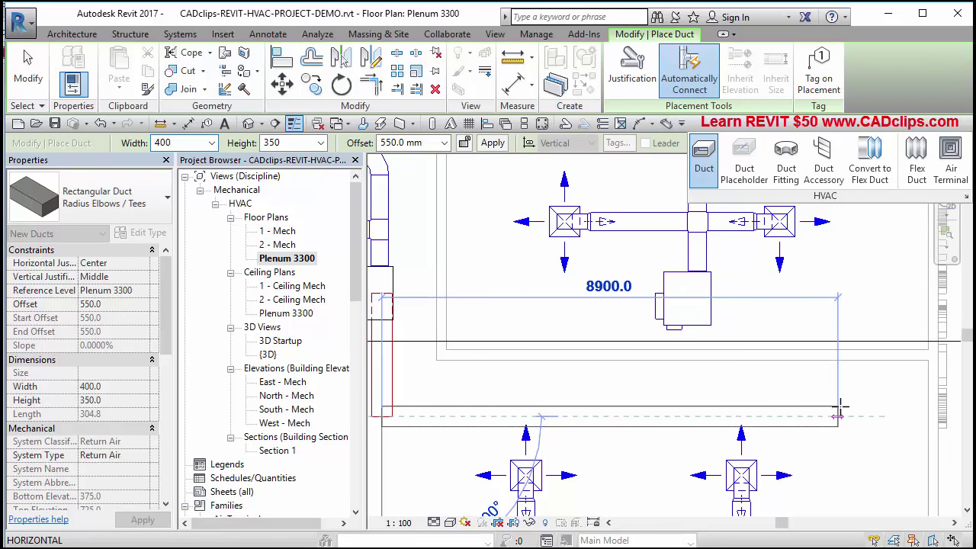
{"action": "left_click", "coordinate": [839, 410]}
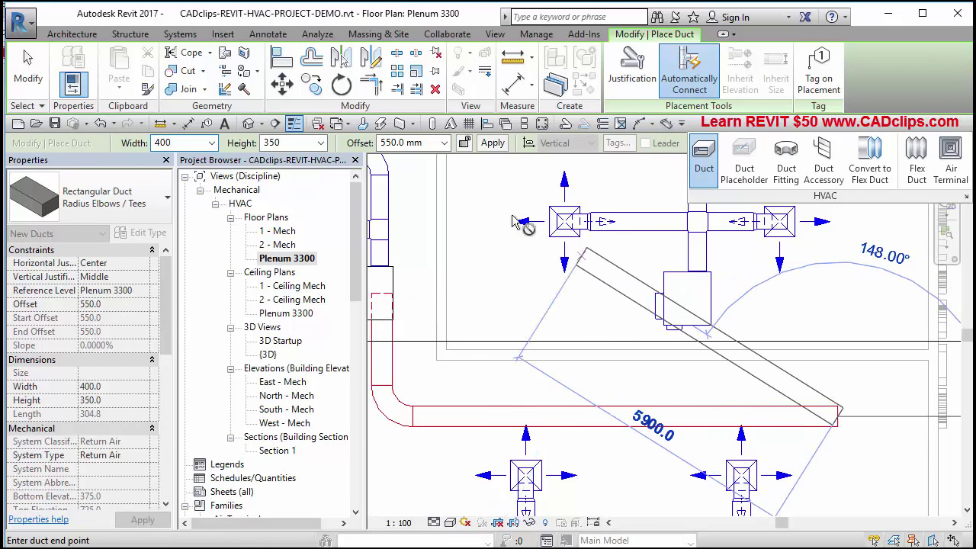
Add a vertical riser at the return duct's right end by applying an offset of 3000 mm
{"action": "left_click", "coordinate": [429, 145]}
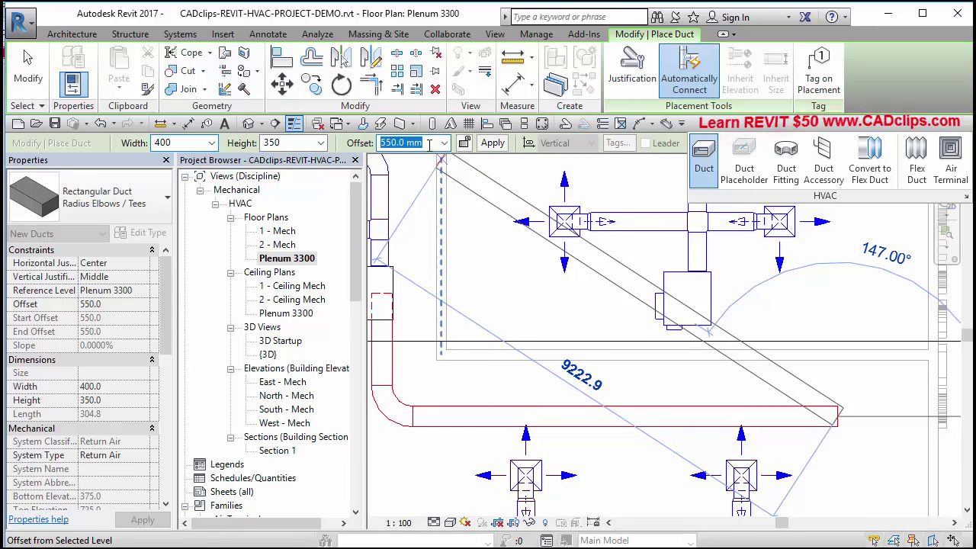
{"action": "type", "text": "300"}
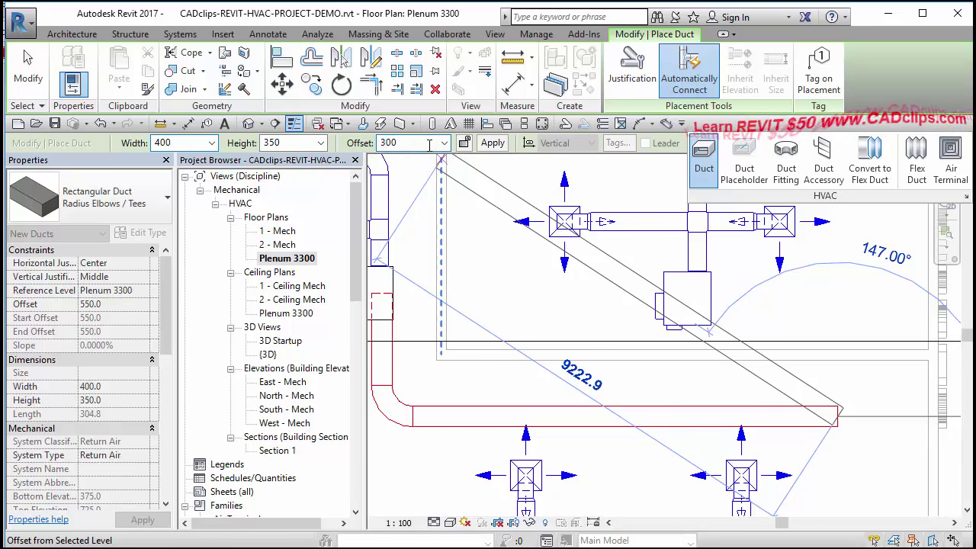
{"action": "type", "text": "0"}
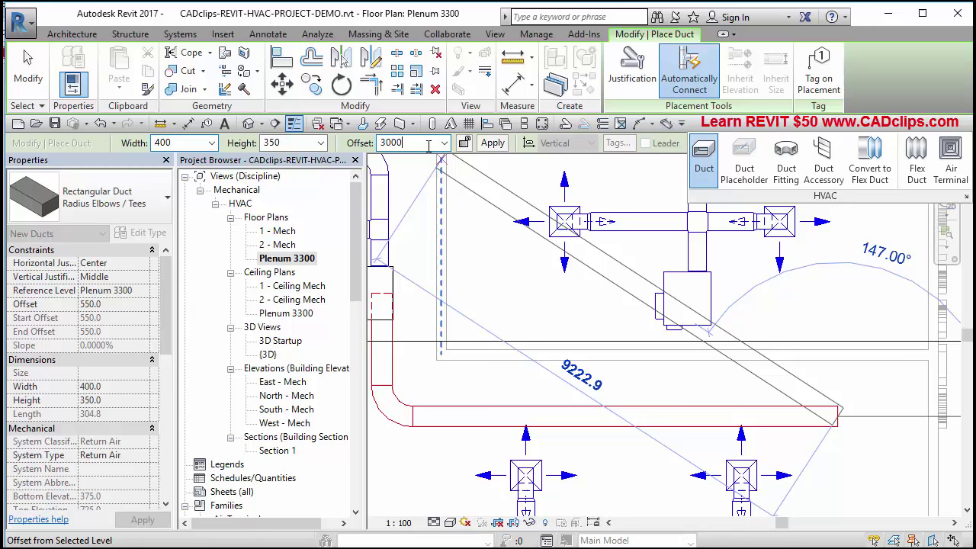
{"action": "left_click", "coordinate": [491, 144]}
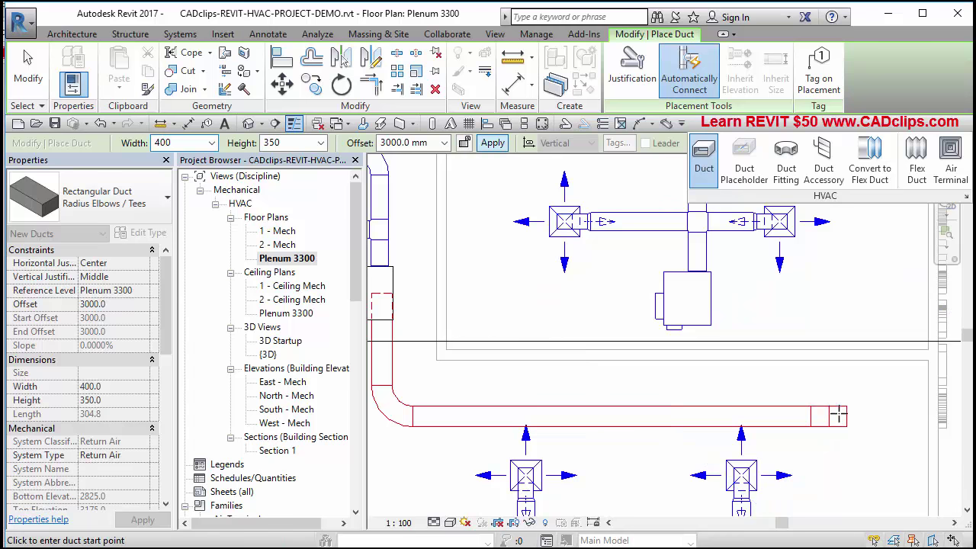
Try to draw a 400 x 350 duct at a 3000 mm offset from the right VAV unit down to the horizontal return duct
{"action": "left_click", "coordinate": [699, 333]}
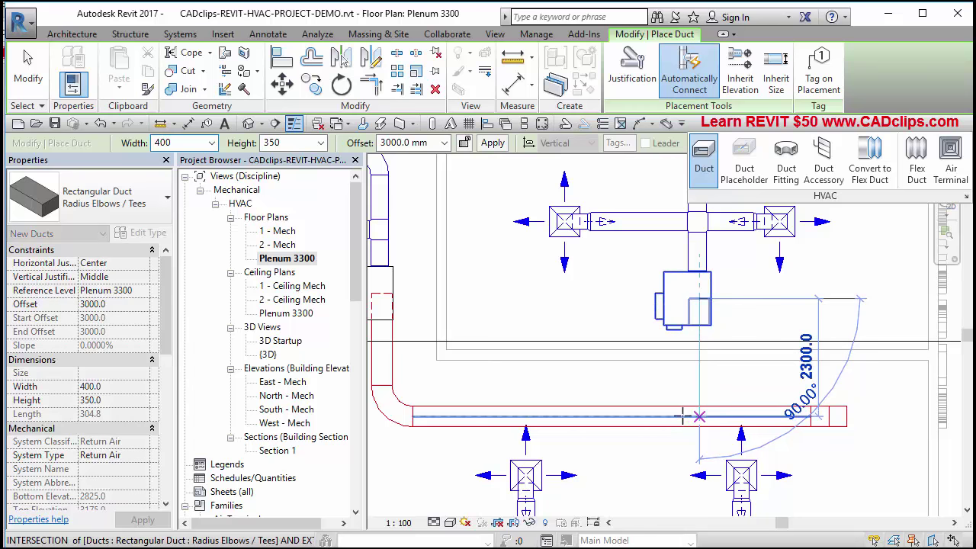
{"action": "left_click", "coordinate": [627, 407]}
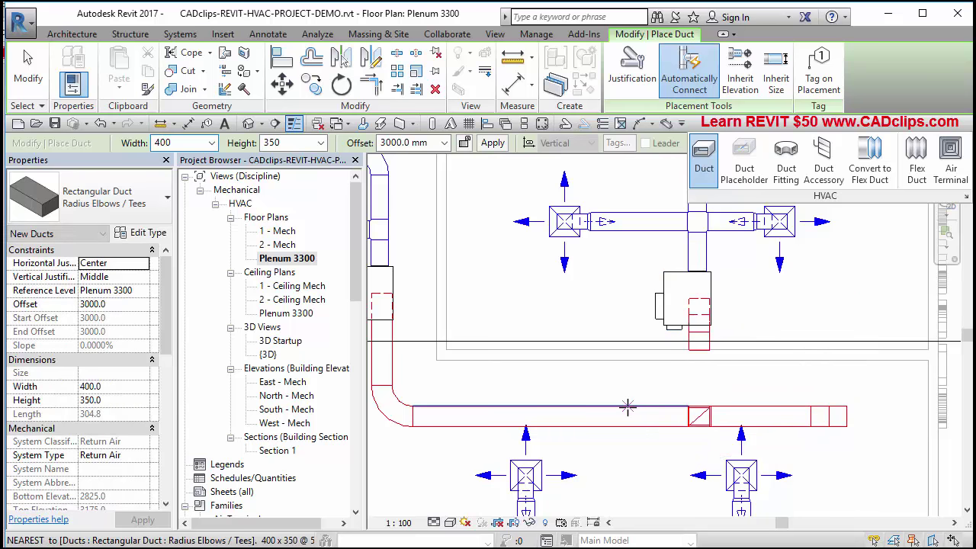
{"action": "left_click", "coordinate": [102, 125]}
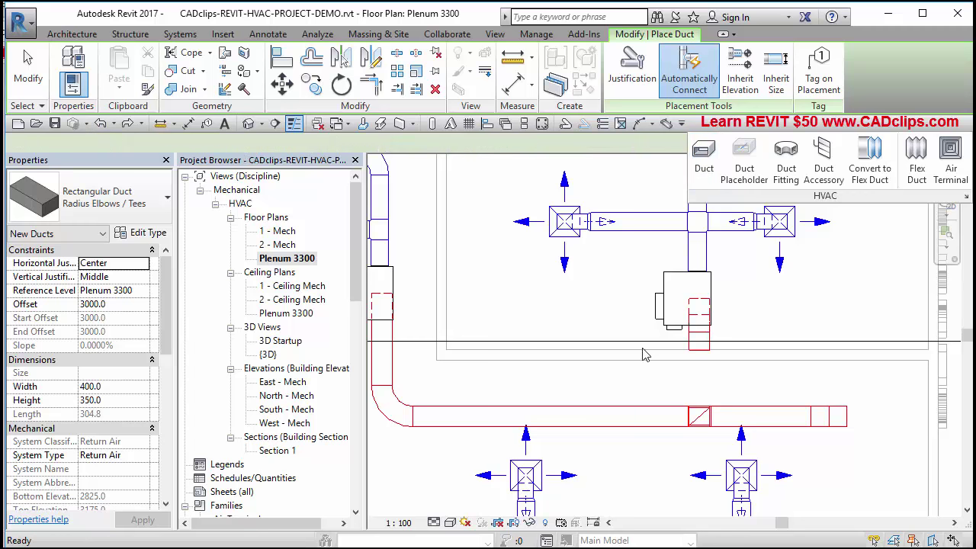
{"action": "key", "text": "Escape"}
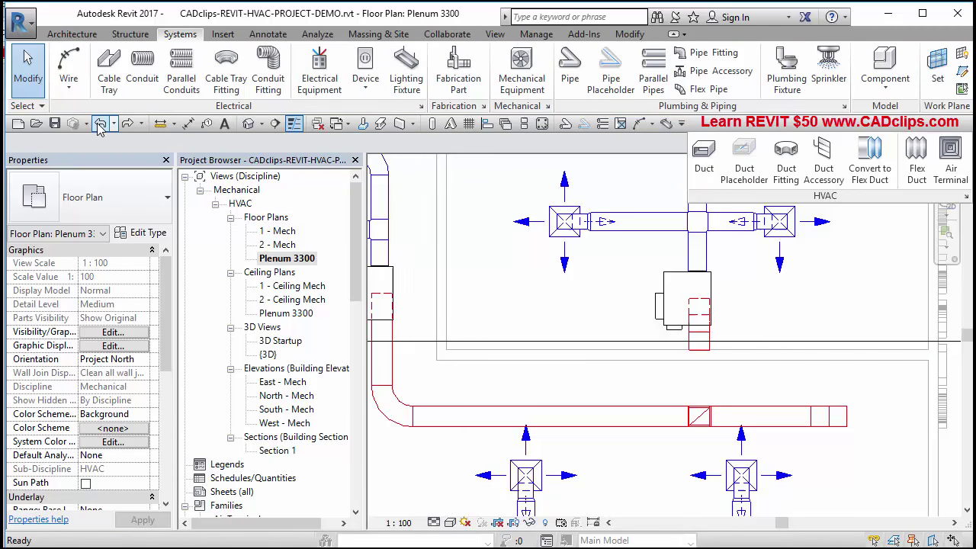
{"action": "key", "text": "ctrl+z"}
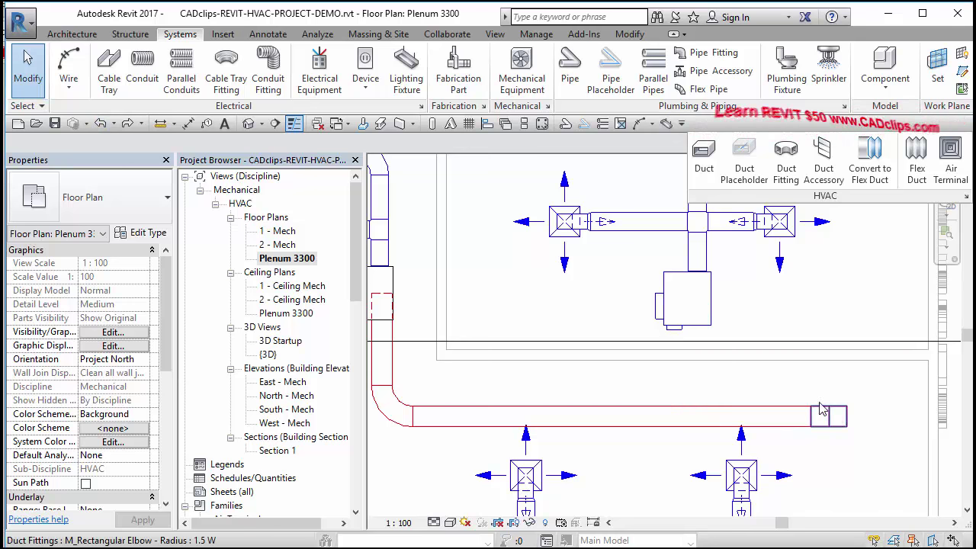
Draw a duct from the right VAV unit's return connector straight down to tie into the horizontal return duct
{"action": "left_click", "coordinate": [704, 309]}
{"action": "right_click", "coordinate": [700, 302]}
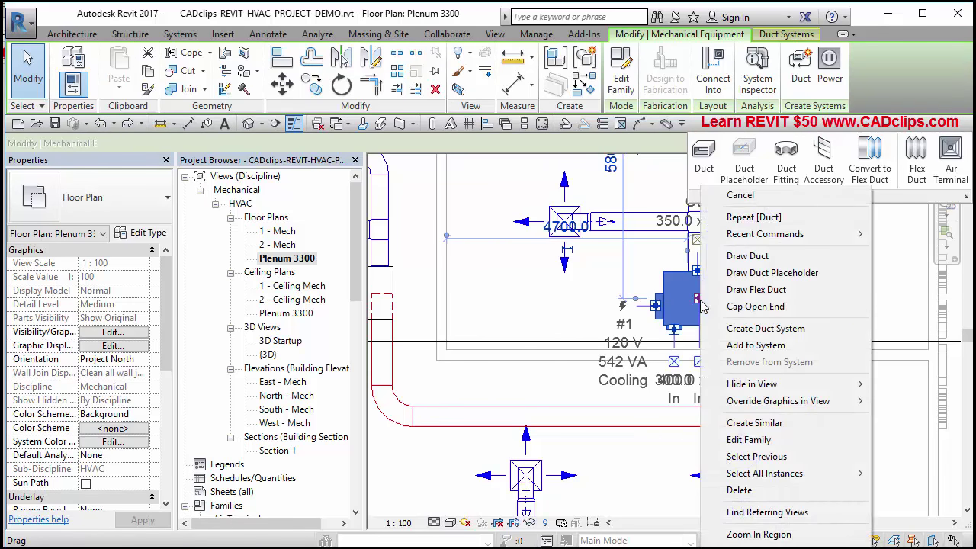
{"action": "left_click", "coordinate": [736, 256]}
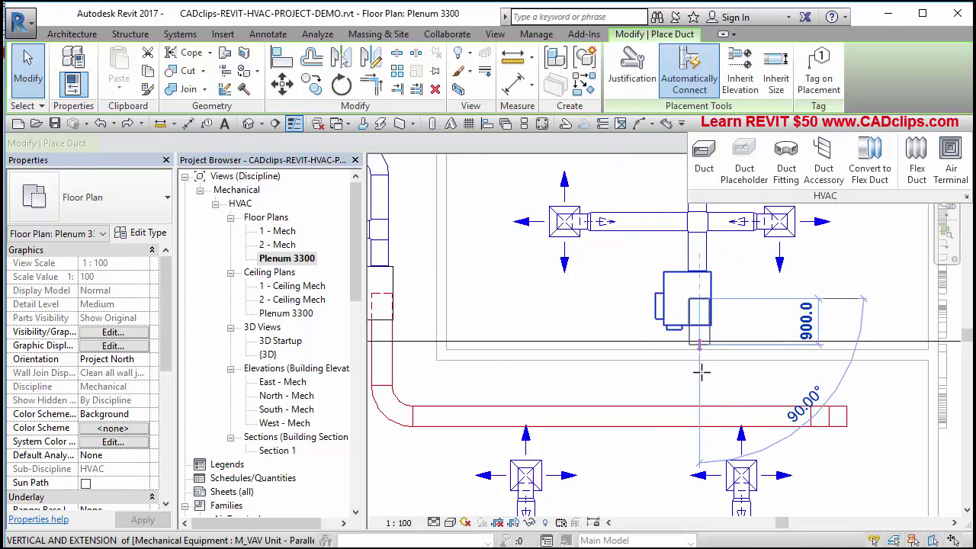
{"action": "left_click", "coordinate": [628, 429]}
{"action": "key", "text": "Escape"}
{"action": "key", "text": "Escape"}
Dismiss the save reminder and examine the return ducts, their tee connection and the riser in the shaded 3D view
{"action": "scroll", "coordinate": [629, 434], "scroll_direction": "down", "scroll_amount": 2}
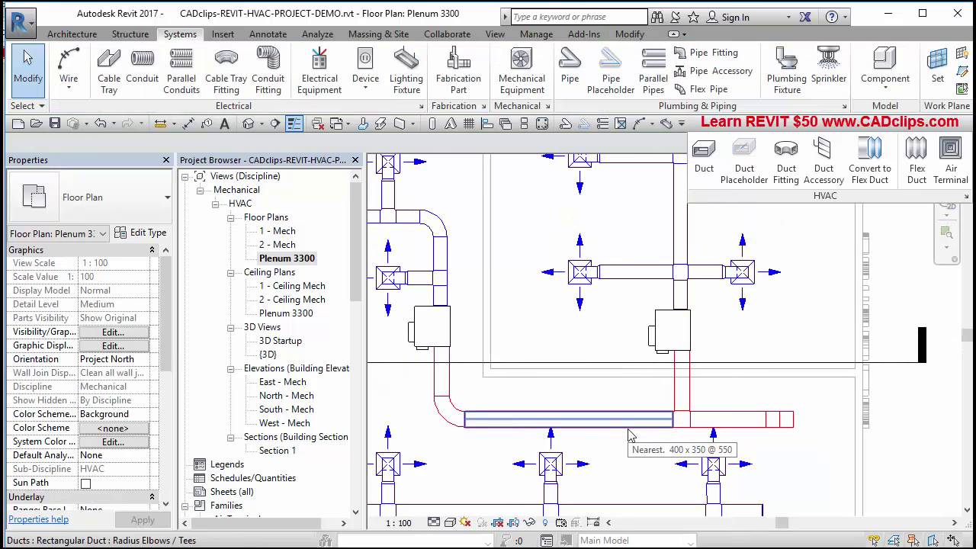
{"action": "scroll", "coordinate": [628, 429], "scroll_direction": "down", "scroll_amount": 2}
{"action": "middle_click_drag", "start_coordinate": [639, 440], "coordinate": [647, 431]}
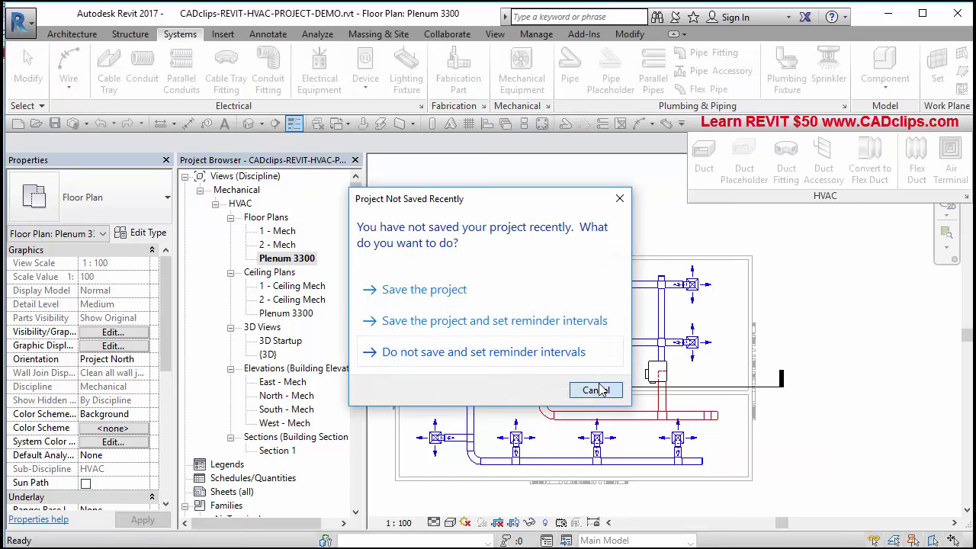
{"action": "left_click", "coordinate": [595, 389]}
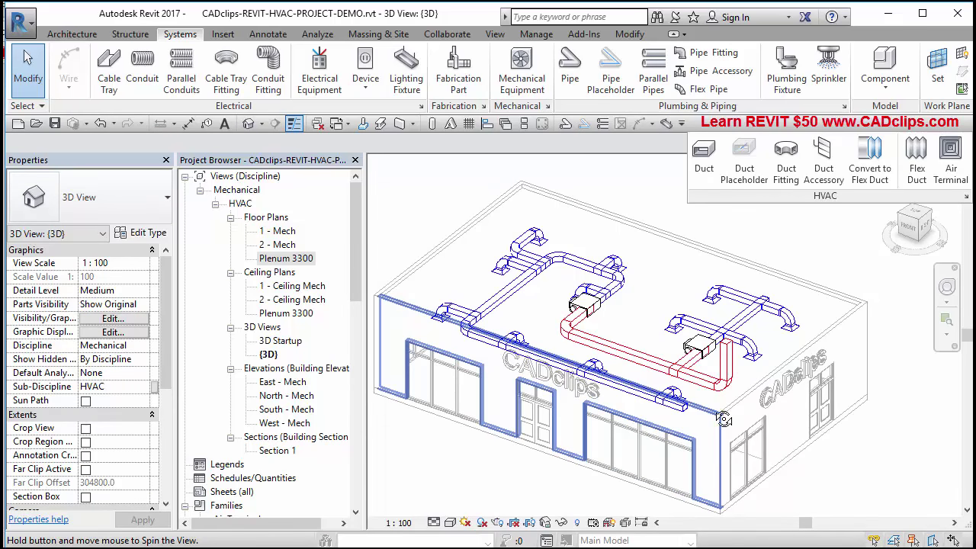
{"action": "middle_click_drag", "start_coordinate": [724, 418], "coordinate": [735, 415], "text": "shift"}
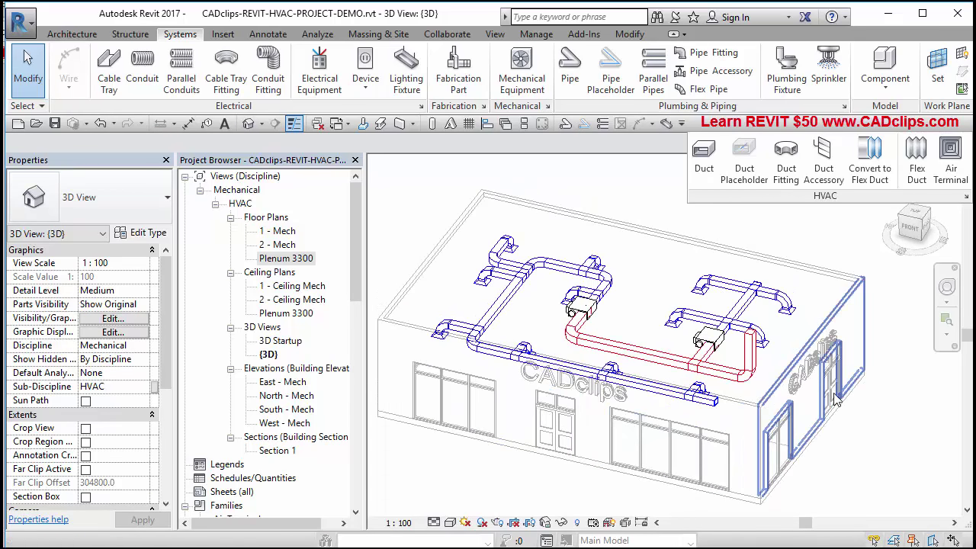
{"action": "scroll", "coordinate": [649, 375], "scroll_direction": "up", "scroll_amount": 3}
{"action": "middle_click_drag", "start_coordinate": [694, 352], "coordinate": [681, 401]}
{"action": "scroll", "coordinate": [695, 354], "scroll_direction": "up", "scroll_amount": 2}
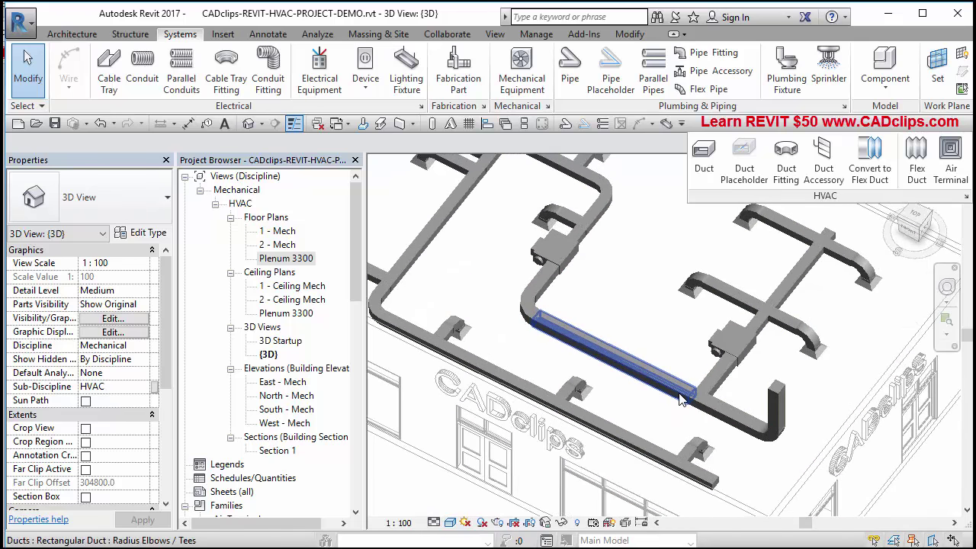
{"action": "scroll", "coordinate": [680, 395], "scroll_direction": "down", "scroll_amount": 2}
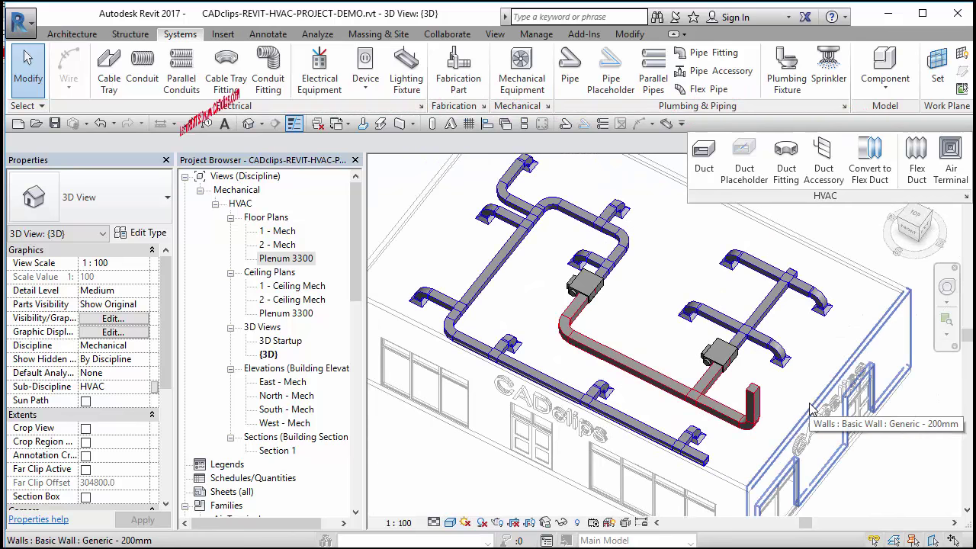